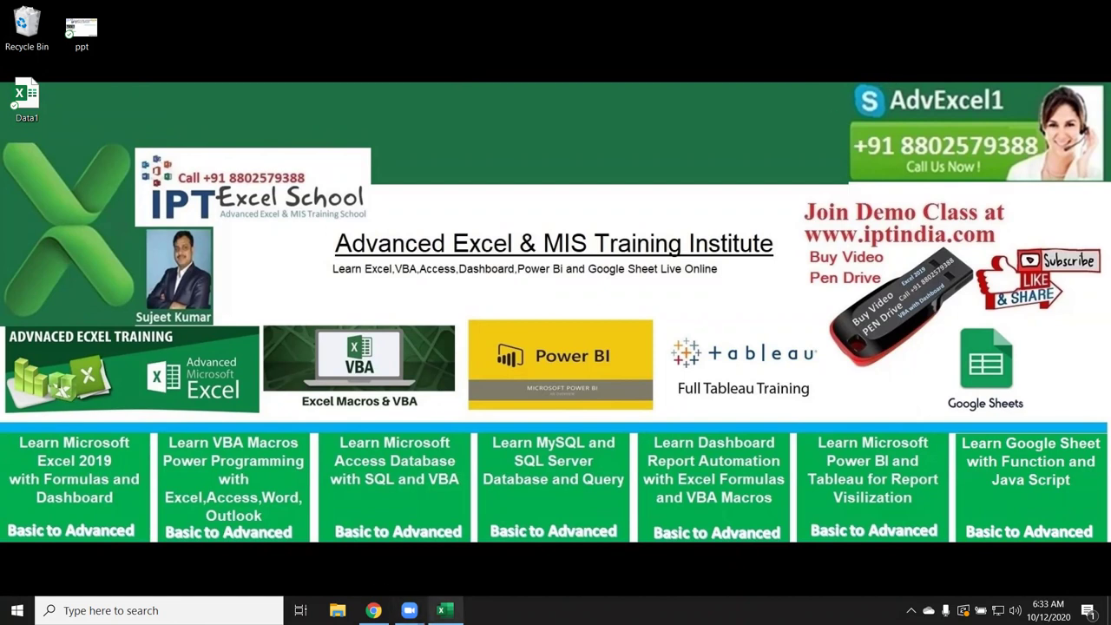
Put the header 'inc' in cell B1, discarding a stray entry in E2
{"action": "left_click", "coordinate": [463, 604]}
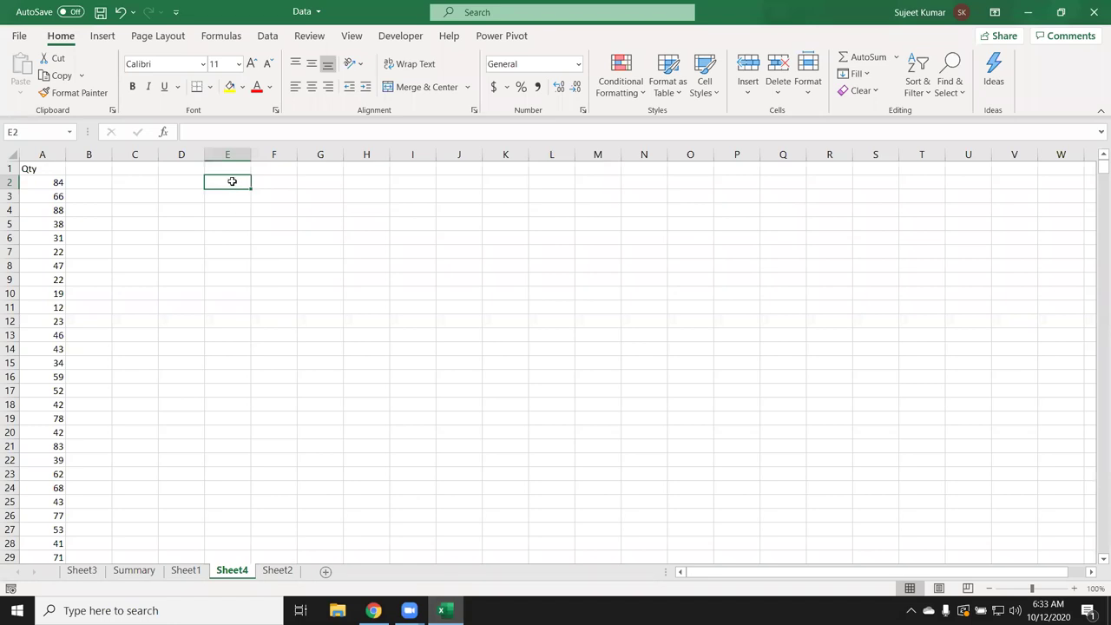
{"action": "type", "text": "40"}
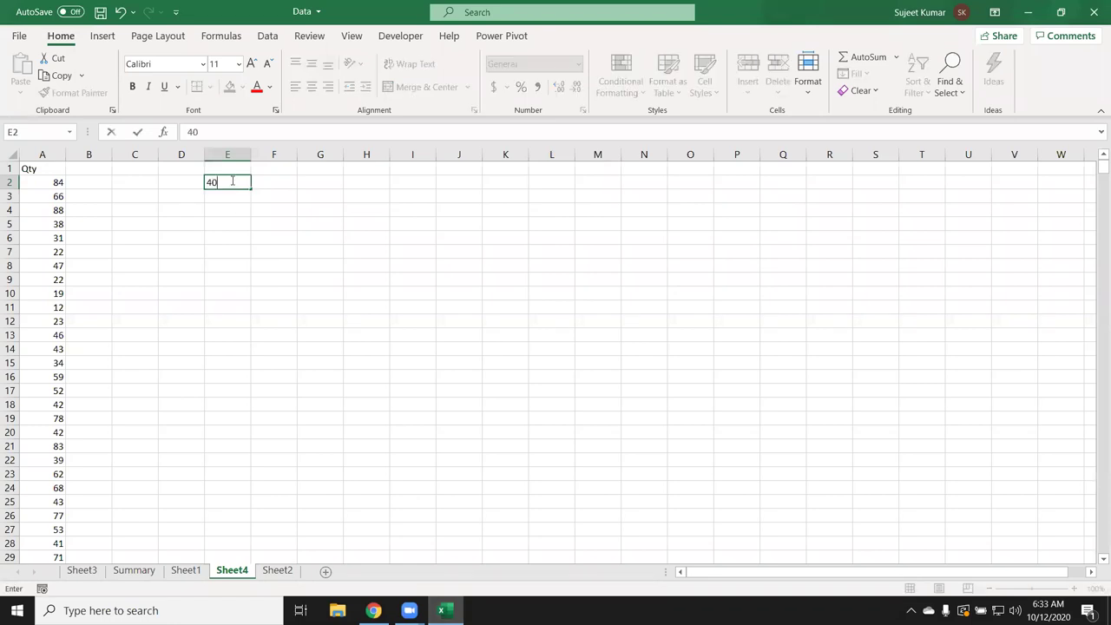
{"action": "key", "text": "Escape"}
{"action": "left_click", "coordinate": [76, 165]}
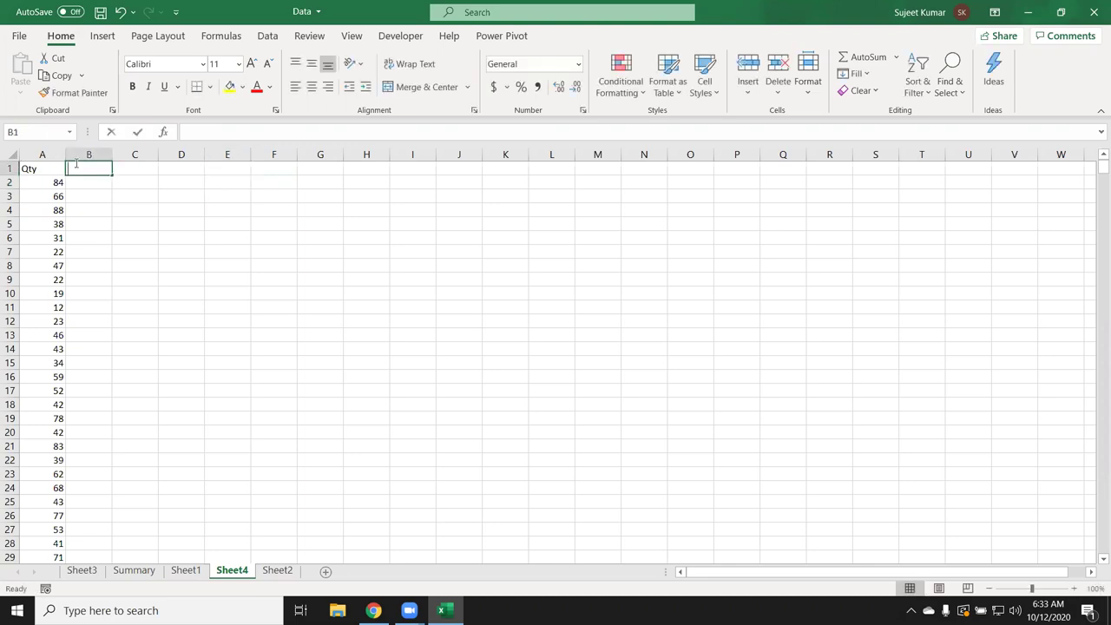
{"action": "type", "text": "inc"}
{"action": "key", "text": "Return"}
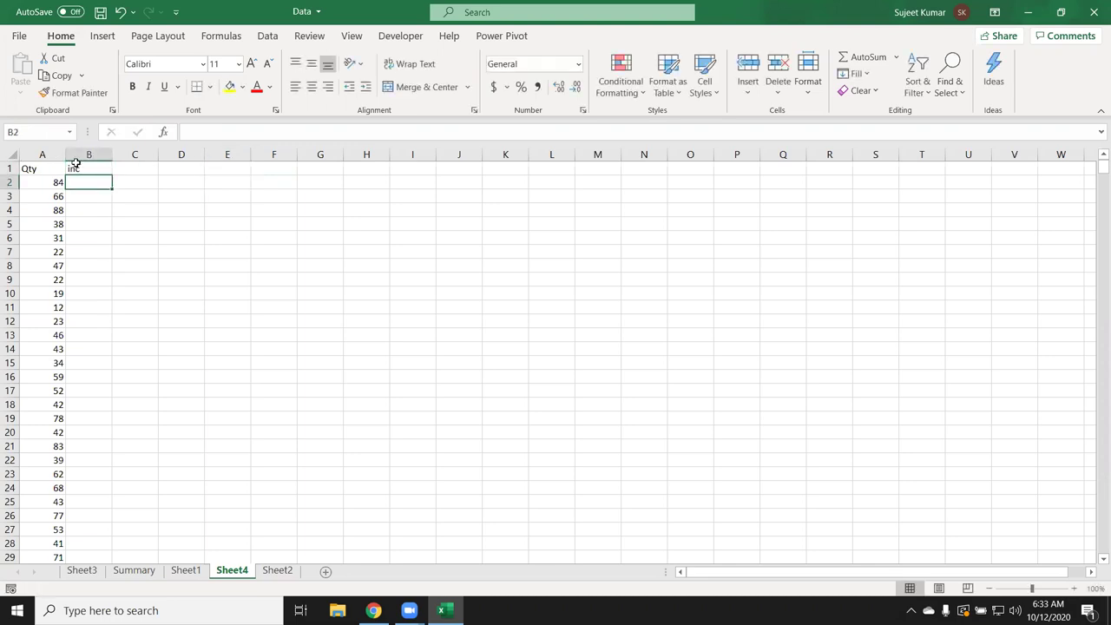
Enter ranges 0-40 and 41-80 with amounts 500 and 1000 in D2:E3
{"action": "key", "text": "Up"}
{"action": "key", "text": "Right"}
{"action": "key", "text": "Right"}
{"action": "key", "text": "Down"}
{"action": "type", "text": "0-40"}
{"action": "key", "text": "Return"}
{"action": "key", "text": "Up"}
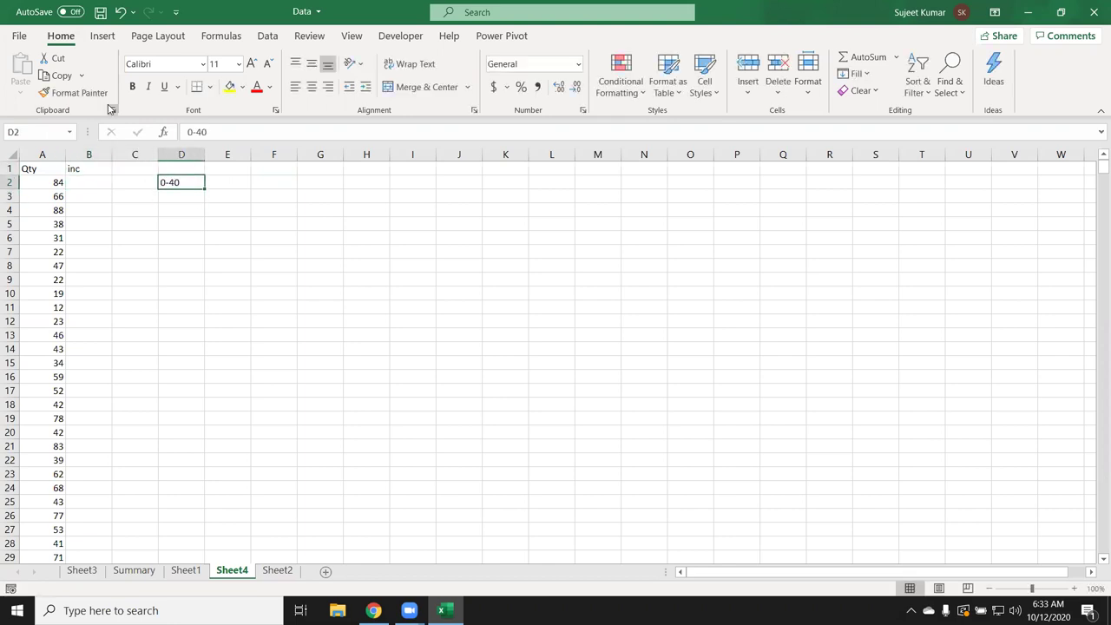
{"action": "key", "text": "Right"}
{"action": "type", "text": "50"}
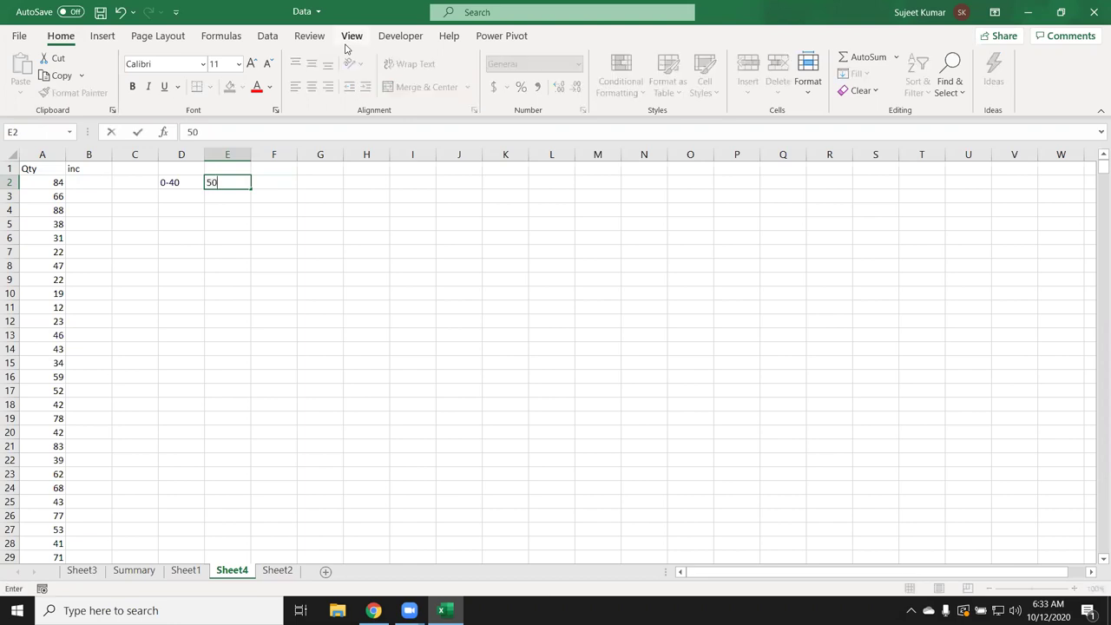
{"action": "type", "text": "0"}
{"action": "key", "text": "Return"}
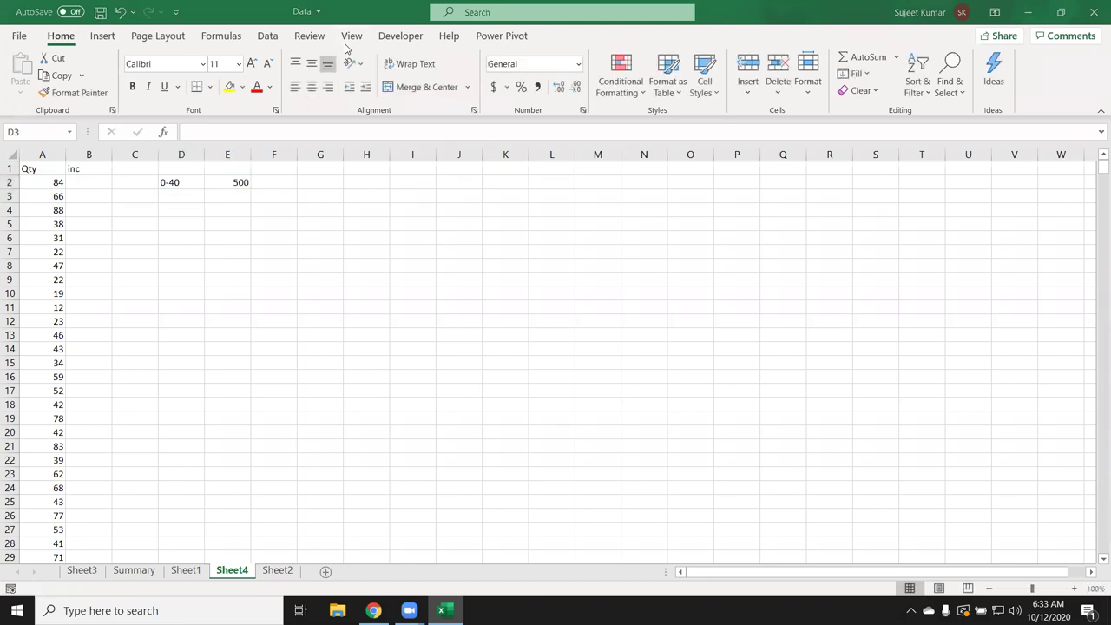
{"action": "type", "text": "41-"}
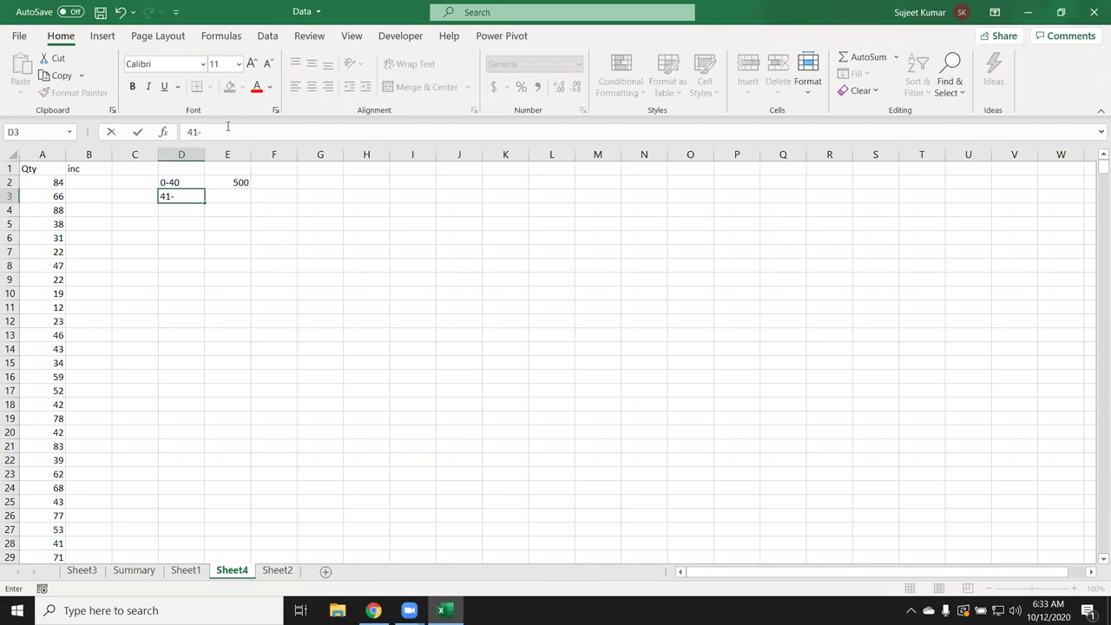
{"action": "type", "text": "80"}
{"action": "key", "text": "Tab"}
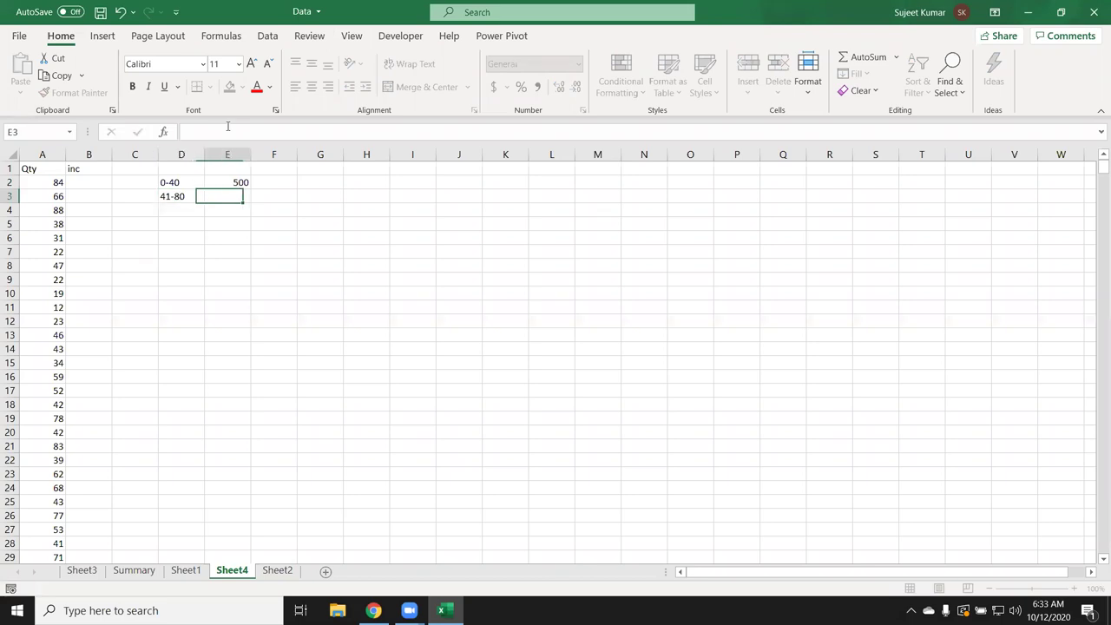
{"action": "type", "text": "1000"}
{"action": "key", "text": "Return"}
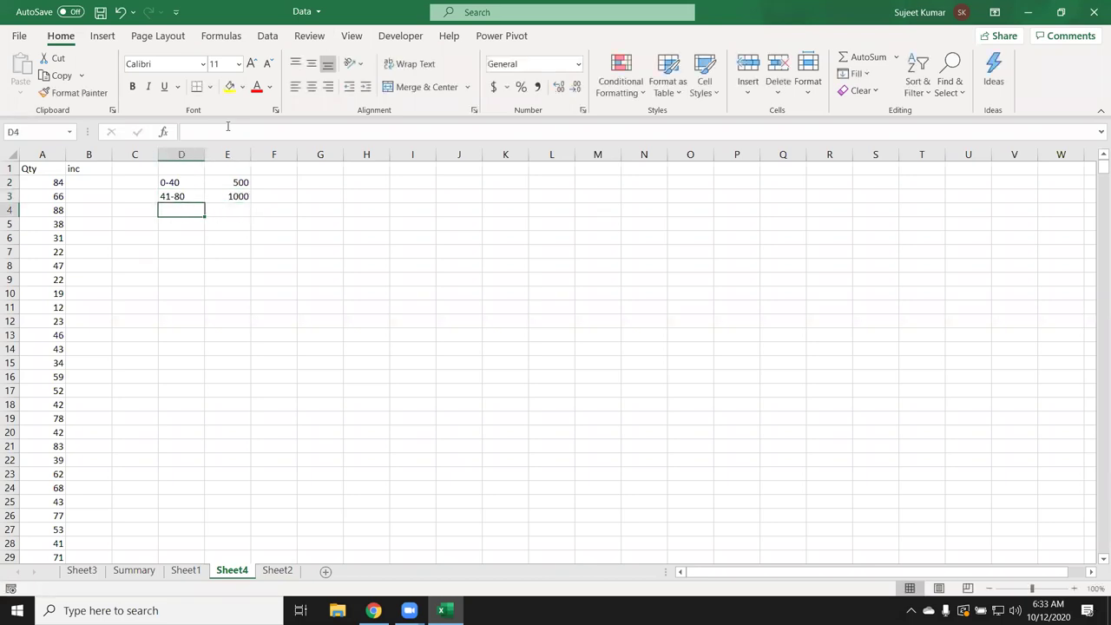
Enter ranges 80-100 and >100 with amounts 2000 and 5000 in D4:E5
{"action": "type", "text": "80-100"}
{"action": "key", "text": "Tab"}
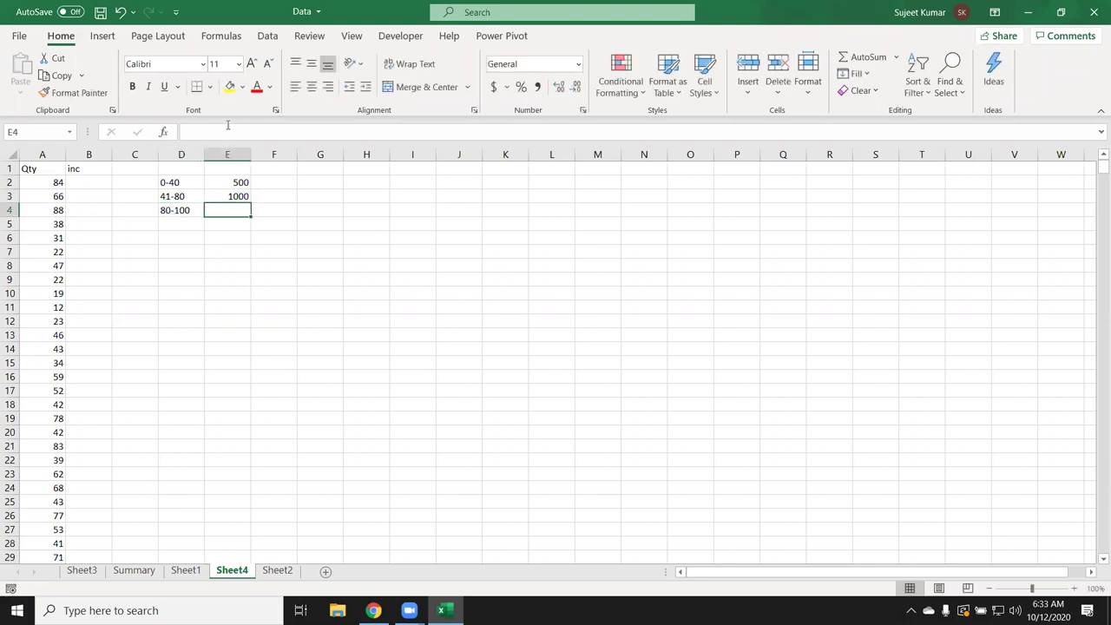
{"action": "type", "text": "2000"}
{"action": "key", "text": "Return"}
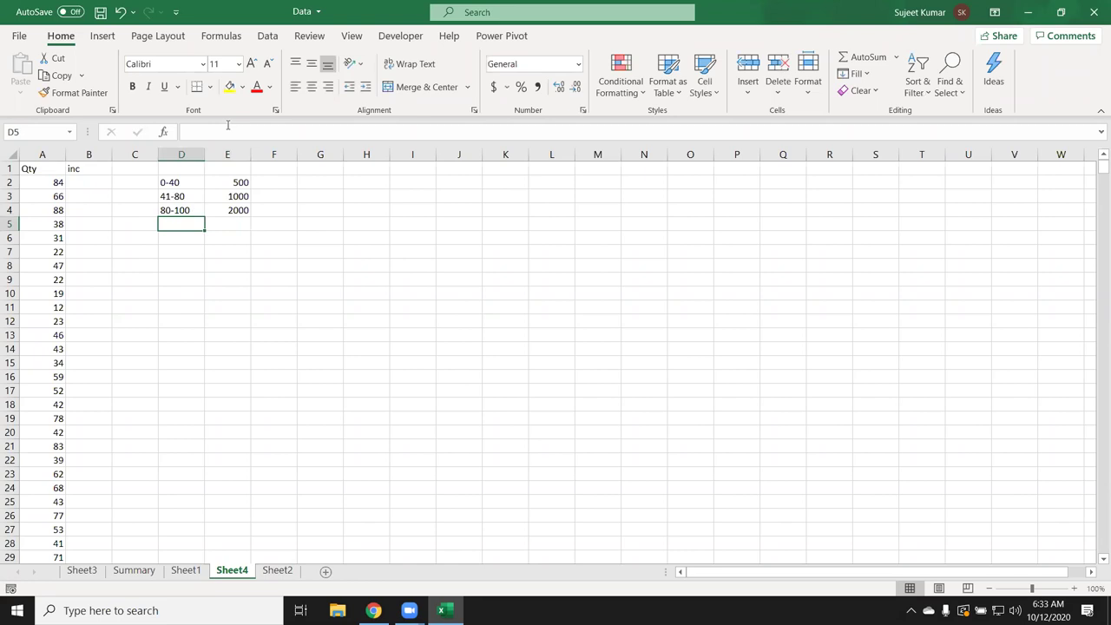
{"action": "type", "text": ">100"}
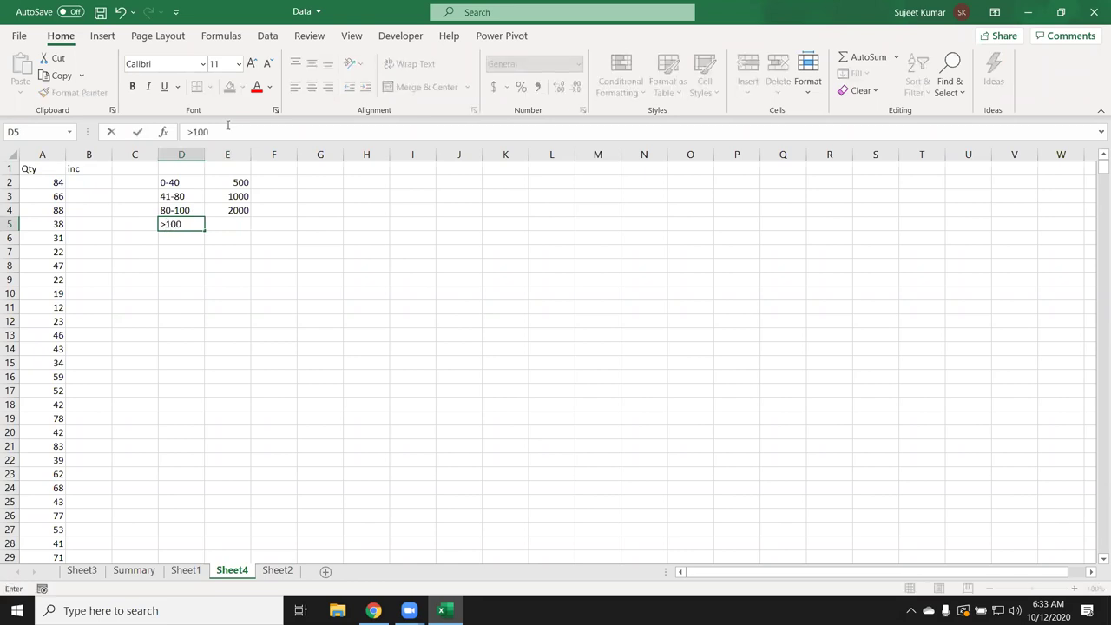
{"action": "key", "text": "Tab"}
{"action": "type", "text": "5000"}
{"action": "left_click", "coordinate": [264, 249]}
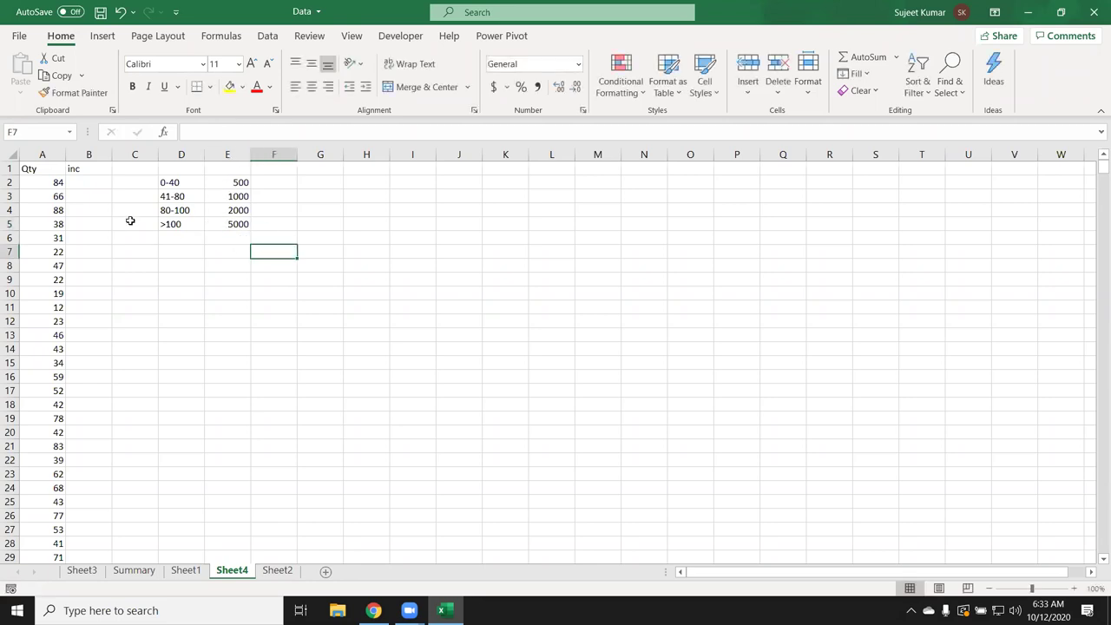
{"action": "left_click", "coordinate": [100, 183]}
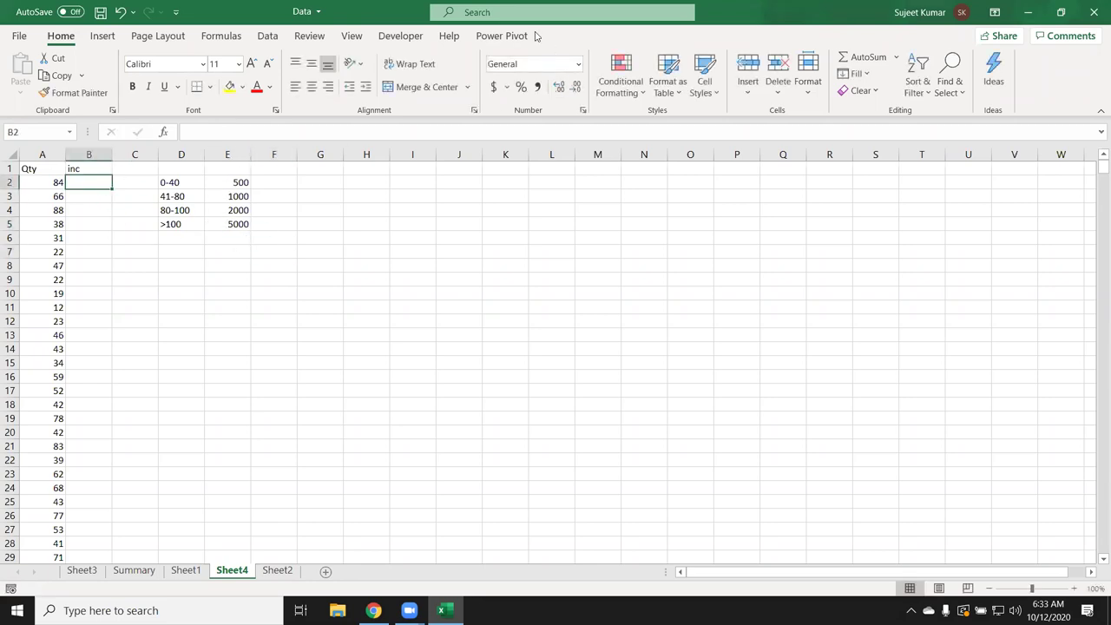
Confirm the column A Qty data ends at row 798, then launch Visual Basic from the Developer tab
{"action": "left_click", "coordinate": [400, 35]}
{"action": "left_click", "coordinate": [52, 261]}
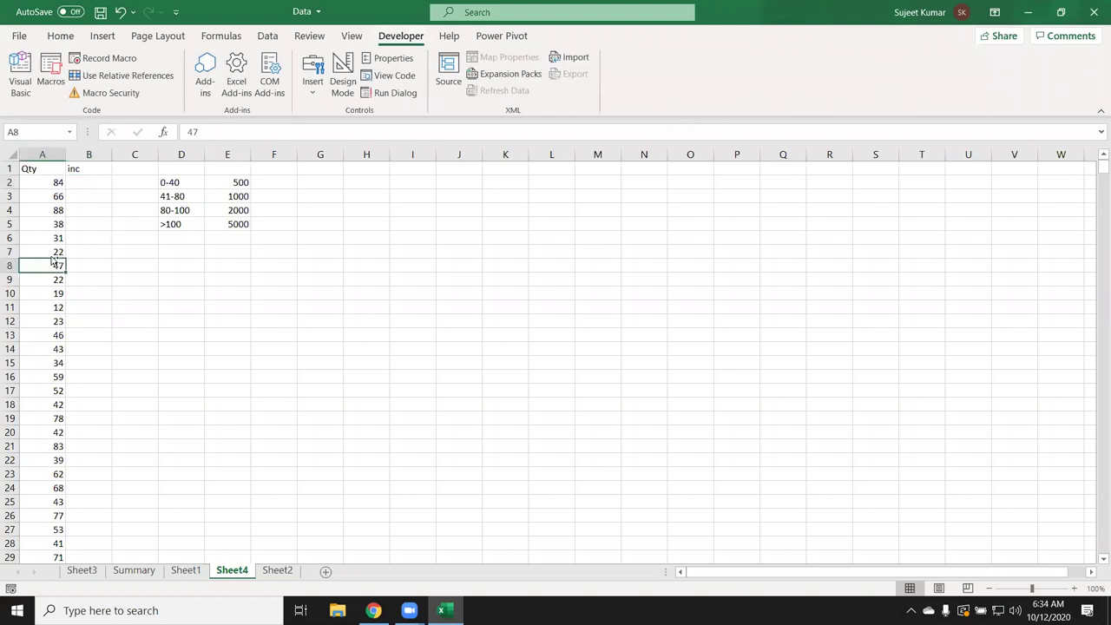
{"action": "key", "text": "ctrl+Down"}
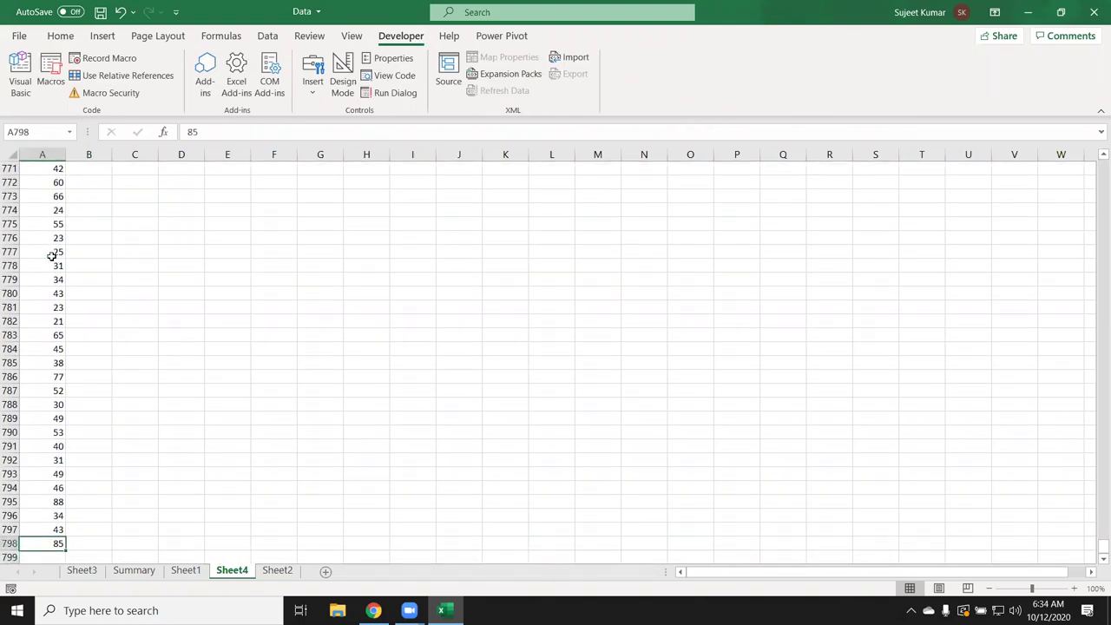
{"action": "key", "text": "ctrl+Up"}
{"action": "key", "text": "Down"}
{"action": "key", "text": "ctrl+Down"}
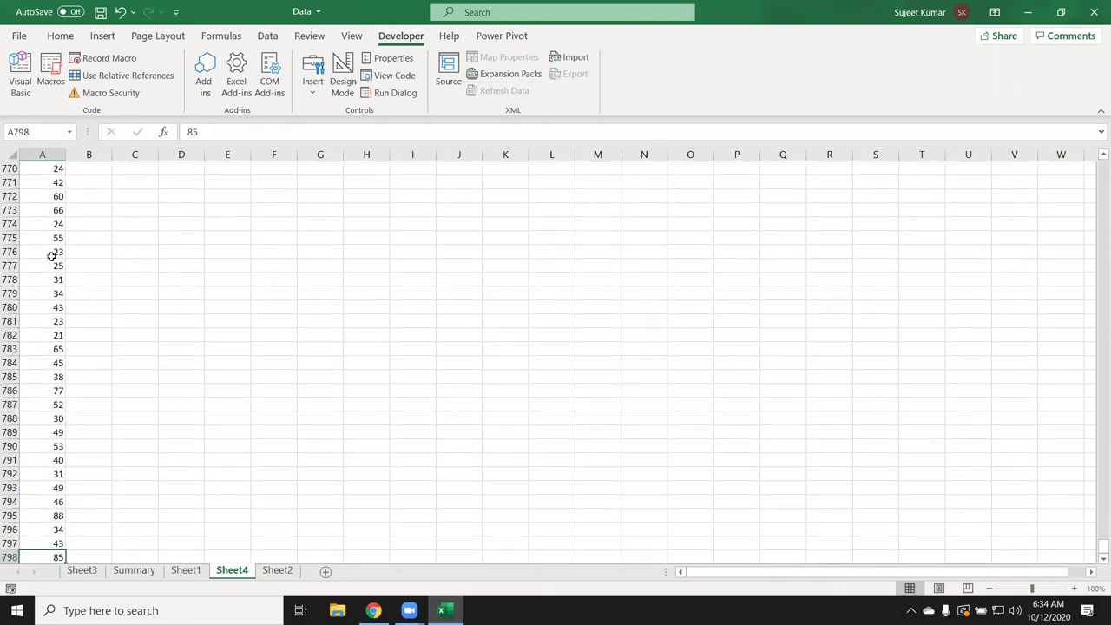
{"action": "key", "text": "ctrl+Up"}
{"action": "left_click", "coordinate": [21, 80]}
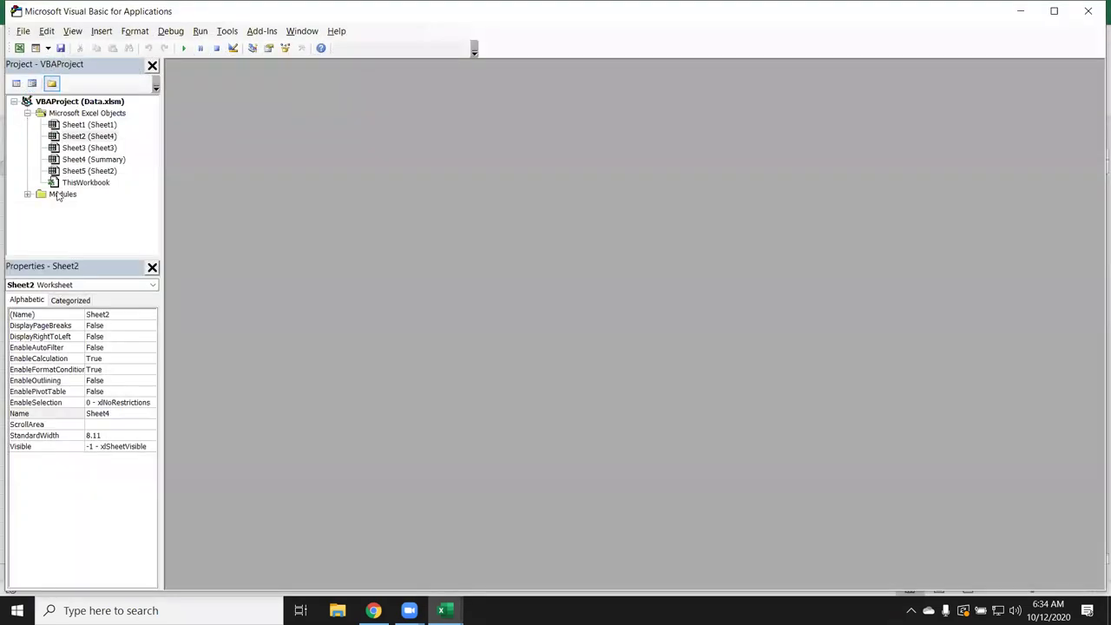
Open Module1 and delete the existing Data_Copy macro code
{"action": "double_click", "coordinate": [59, 195]}
{"action": "double_click", "coordinate": [74, 206]}
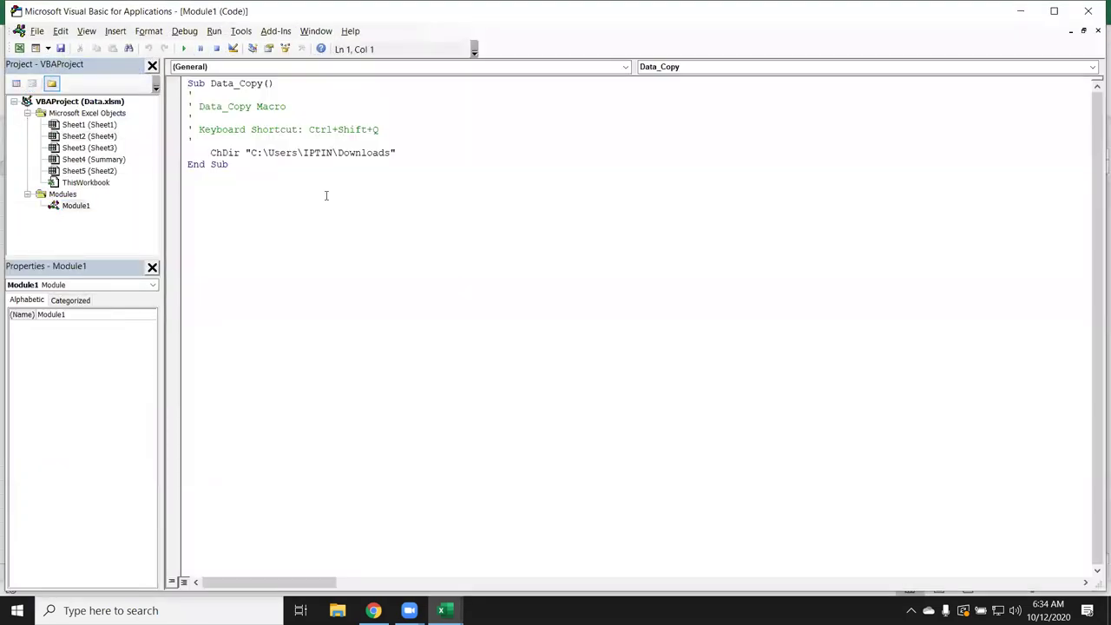
{"action": "key", "text": "ctrl+a"}
{"action": "key", "text": "Delete"}
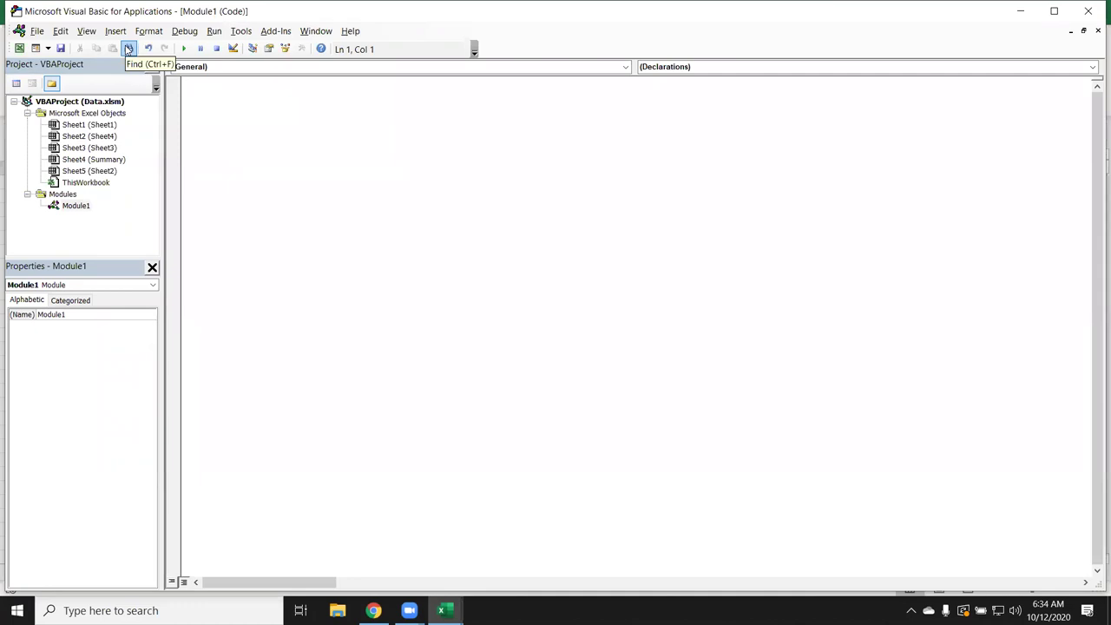
Declare an empty Sub EL_if() procedure in Module1
{"action": "type", "text": "su"}
{"action": "type", "text": "b "}
{"action": "type", "text": "sa"}
{"action": "key", "text": "BackSpace"}
{"action": "key", "text": "BackSpace"}
{"action": "type", "text": "E"}
{"action": "type", "text": "L_F"}
{"action": "key", "text": "BackSpace"}
{"action": "type", "text": "if()"}
{"action": "key", "text": "Return"}
{"action": "key", "text": "Return"}
{"action": "key", "text": "Return"}
{"action": "key", "text": "Return"}
{"action": "key", "text": "Return"}
{"action": "key", "text": "Up"}
{"action": "key", "text": "Up"}
{"action": "key", "text": "Up"}
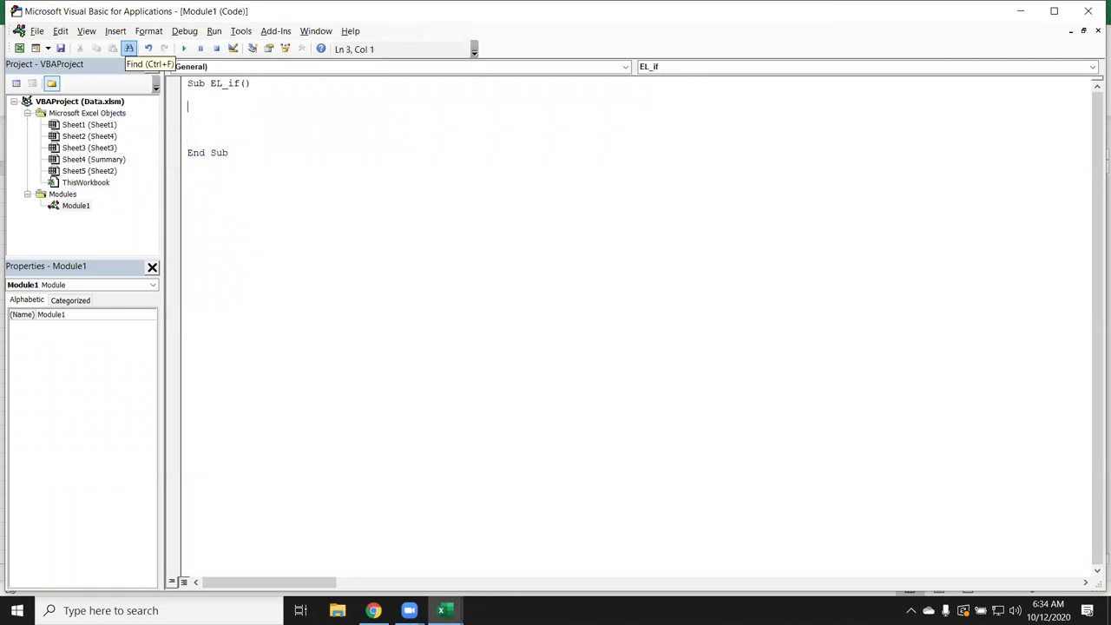
Write a For i = 2 To 798 … Next i loop, checking row 798 on the sheet
{"action": "type", "text": "for i "}
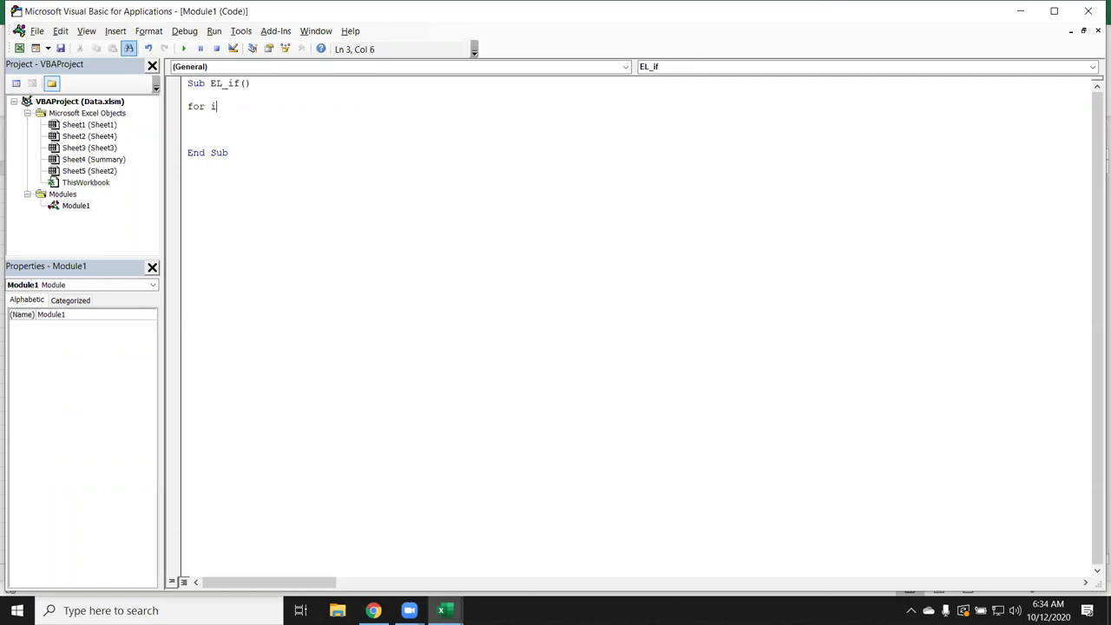
{"action": "type", "text": "= 2 to"}
{"action": "key", "text": "alt+F11"}
{"action": "key", "text": "ctrl+Down"}
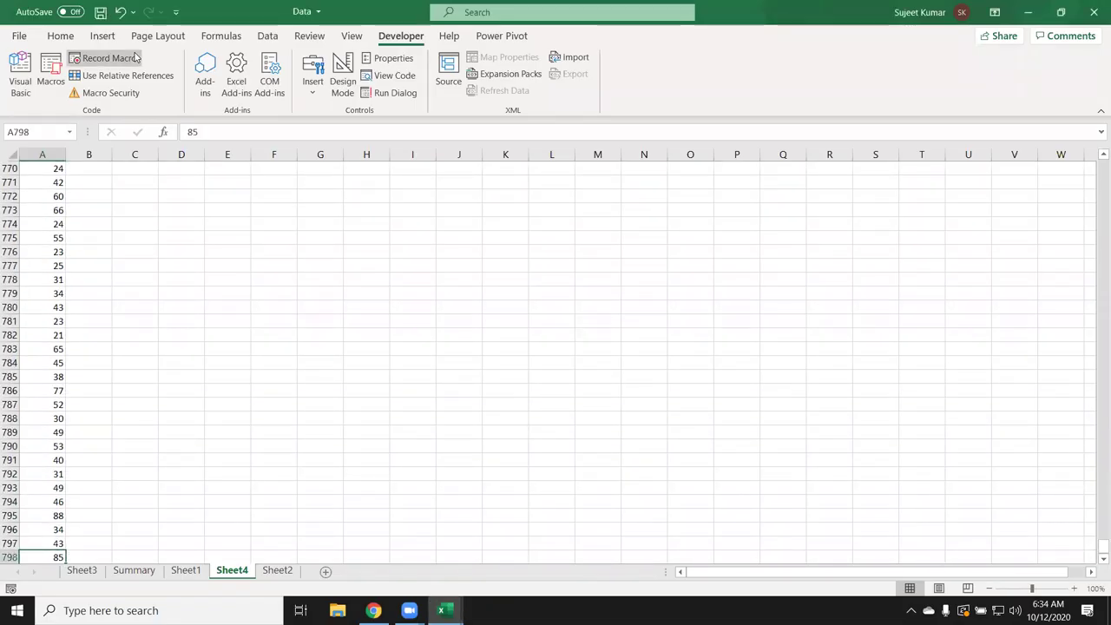
{"action": "key", "text": "ctrl+Up"}
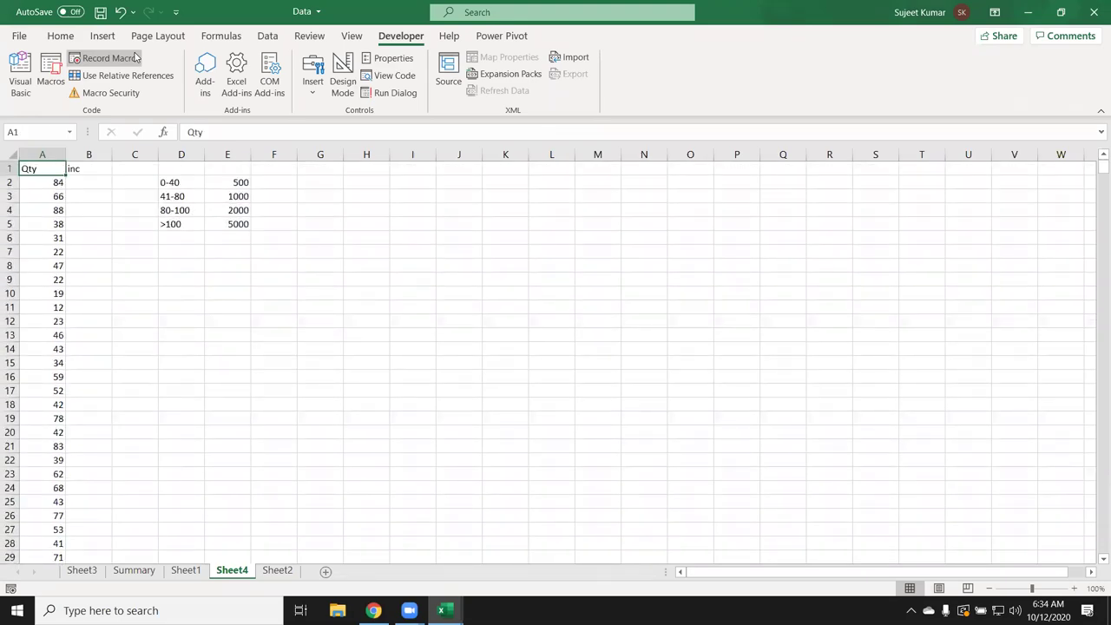
{"action": "key", "text": "alt+F11"}
{"action": "type", "text": "798"}
{"action": "key", "text": "Return"}
{"action": "key", "text": "Return"}
{"action": "key", "text": "Return"}
{"action": "key", "text": "Return"}
{"action": "type", "text": "next i"}
{"action": "key", "text": "Up"}
{"action": "key", "text": "Up"}
{"action": "key", "text": "Up"}
{"action": "key", "text": "Up"}
{"action": "key", "text": "Up"}
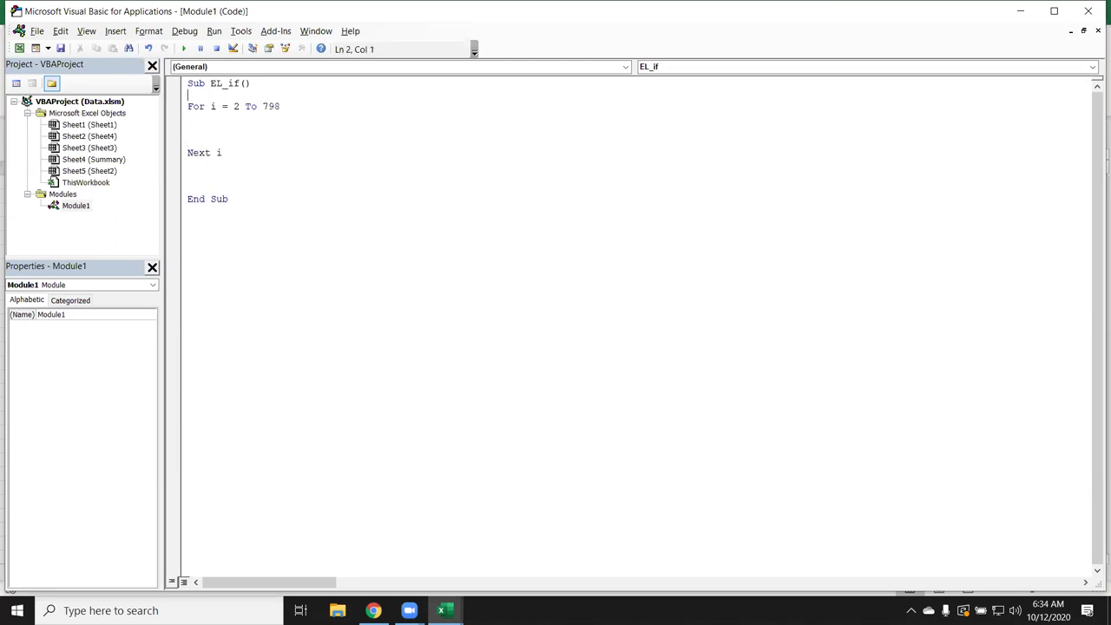
{"action": "key", "text": "Return"}
Declare Dim r As Long above the For loop
{"action": "key", "text": "alt+F11"}
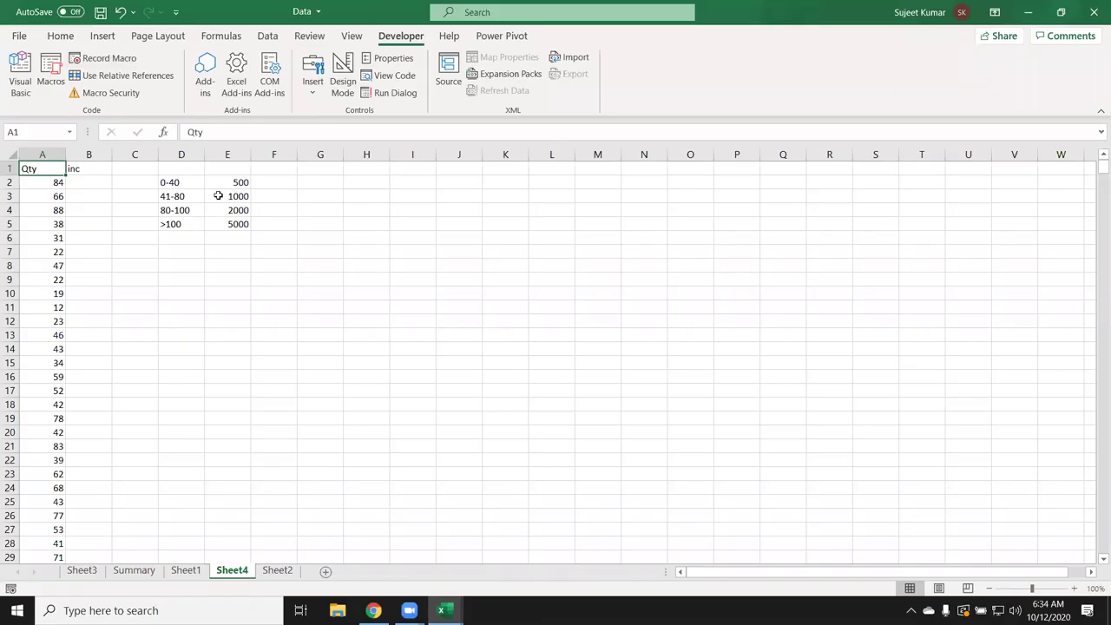
{"action": "left_click_drag", "start_coordinate": [238, 224], "coordinate": [179, 182]}
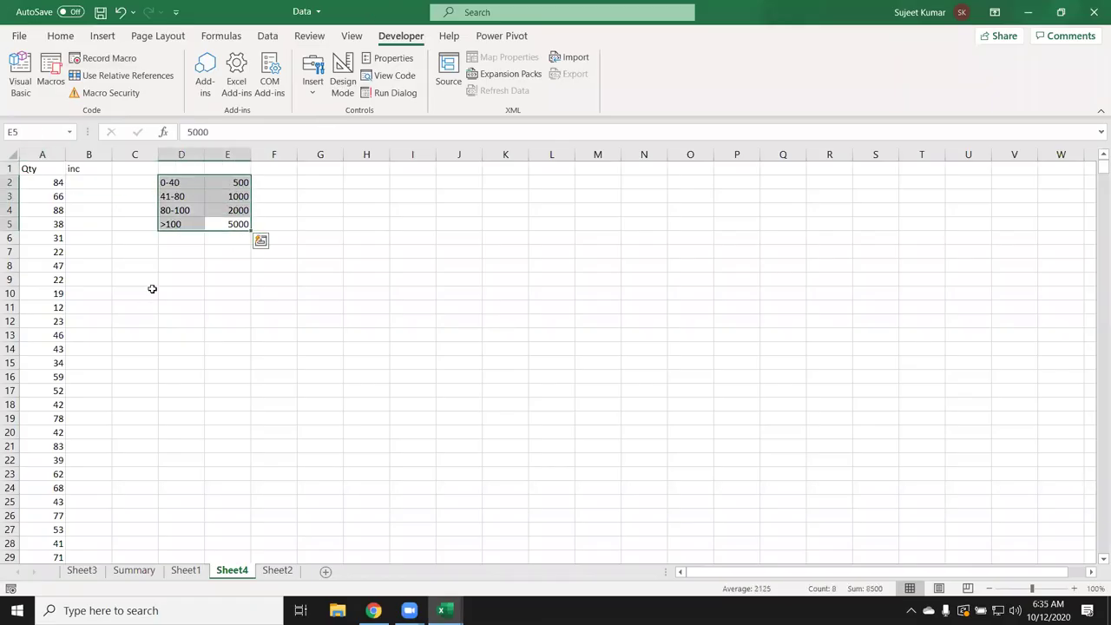
{"action": "key", "text": "alt+F11"}
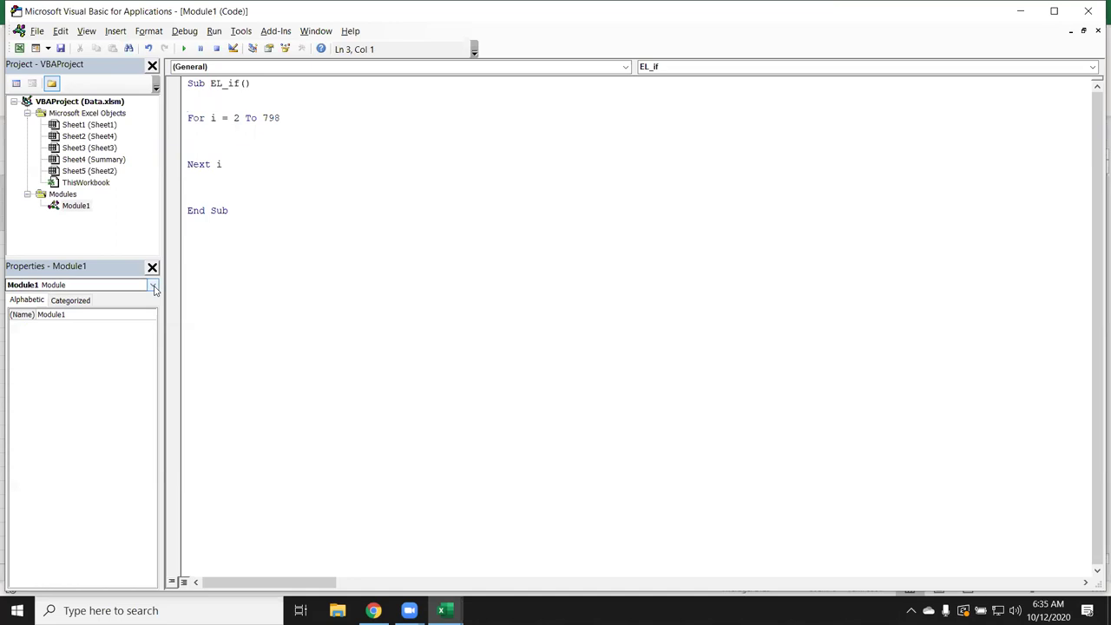
{"action": "key", "text": "Up"}
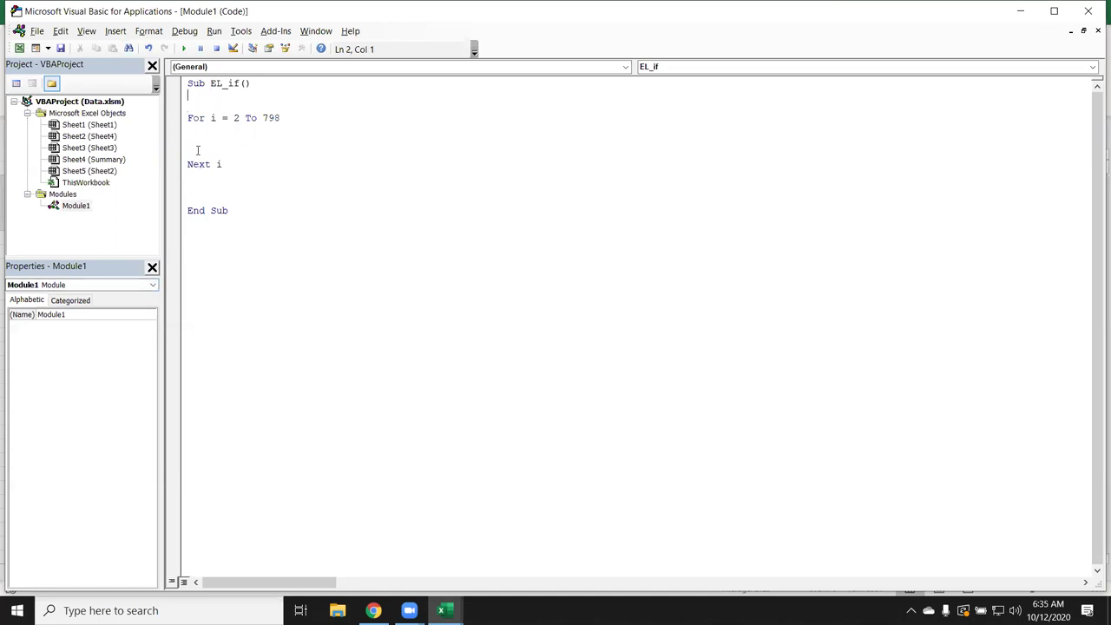
{"action": "key", "text": "Return"}
{"action": "type", "text": "dim r "}
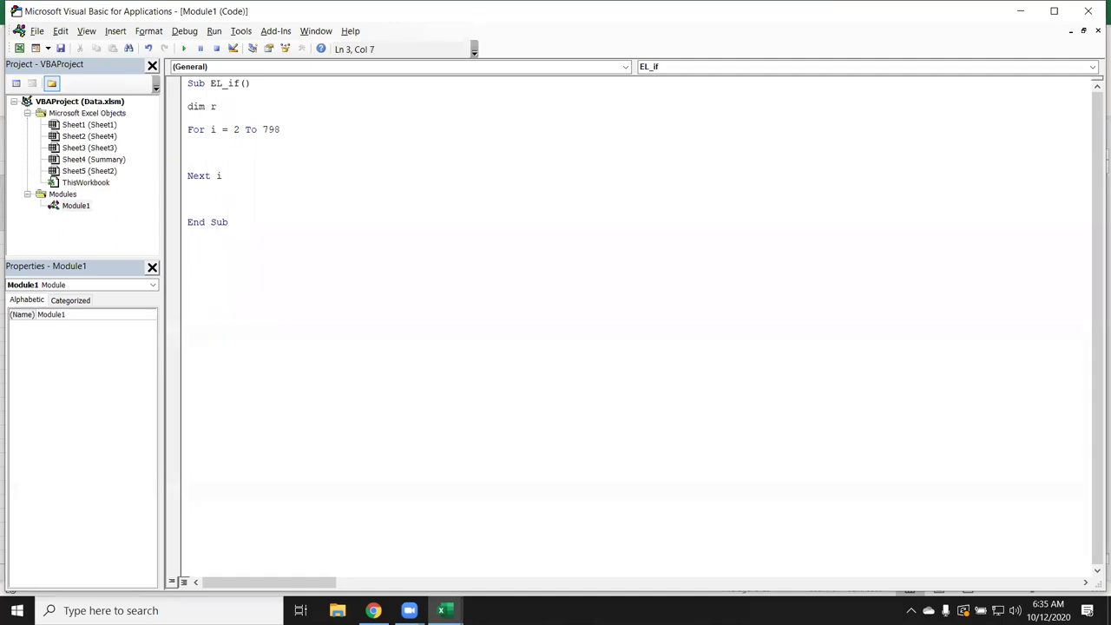
{"action": "type", "text": "as "}
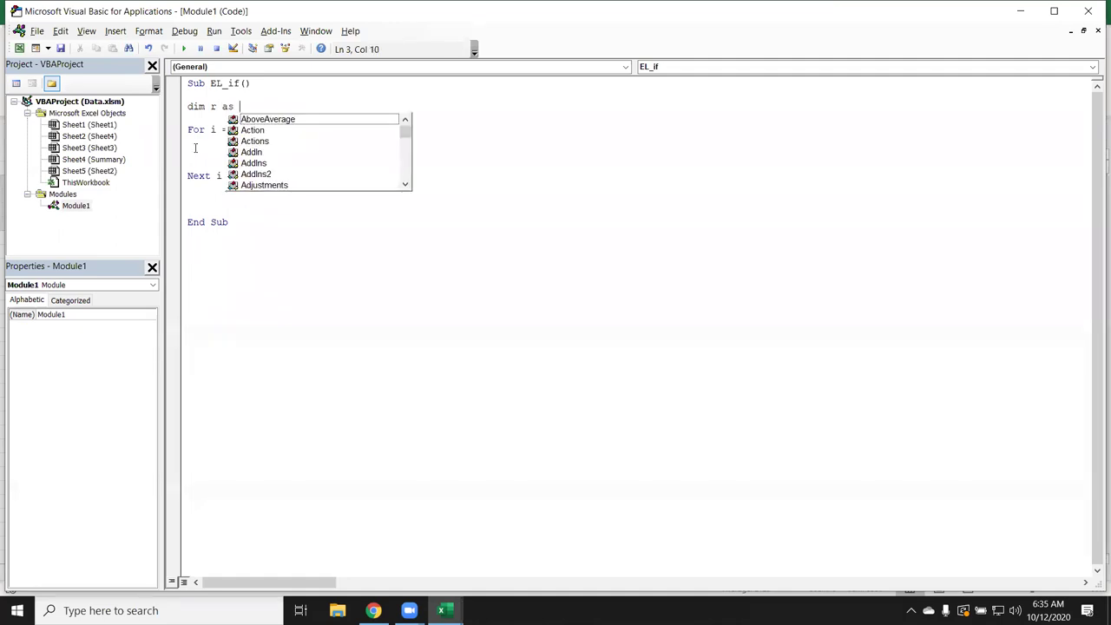
{"action": "type", "text": "lon"}
{"action": "key", "text": "Tab"}
{"action": "key", "text": "Down"}
Inside the loop, set r = Range("A" & i).Value and begin If r <= 40 Then
{"action": "left_click", "coordinate": [195, 144]}
{"action": "key", "text": "Return"}
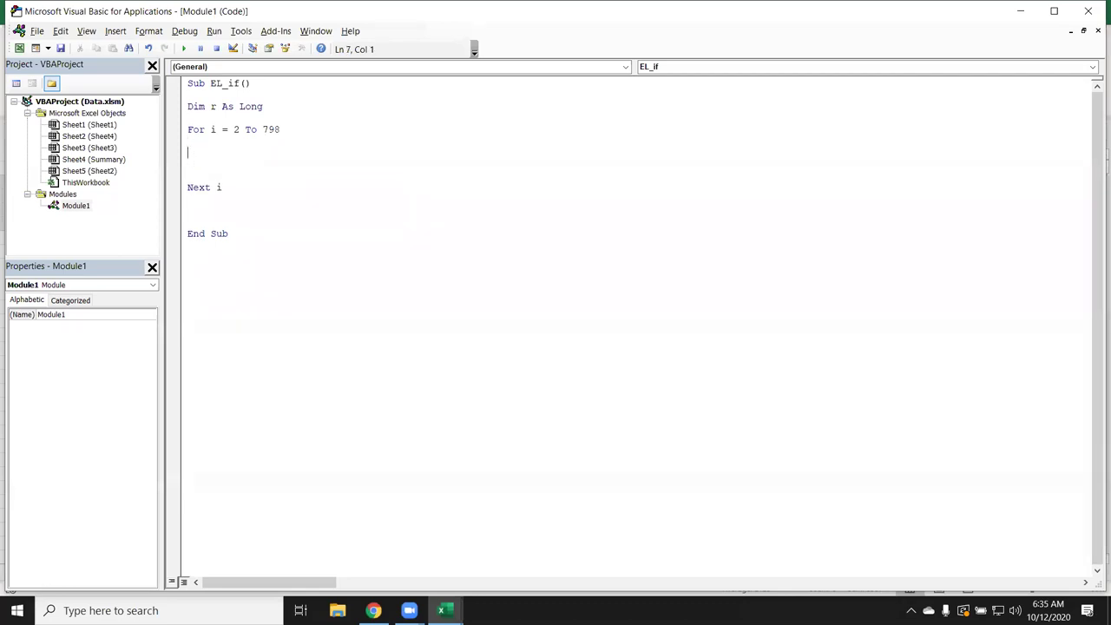
{"action": "type", "text": "r="}
{"action": "type", "text": "range"}
{"action": "type", "text": "(\"A\" "}
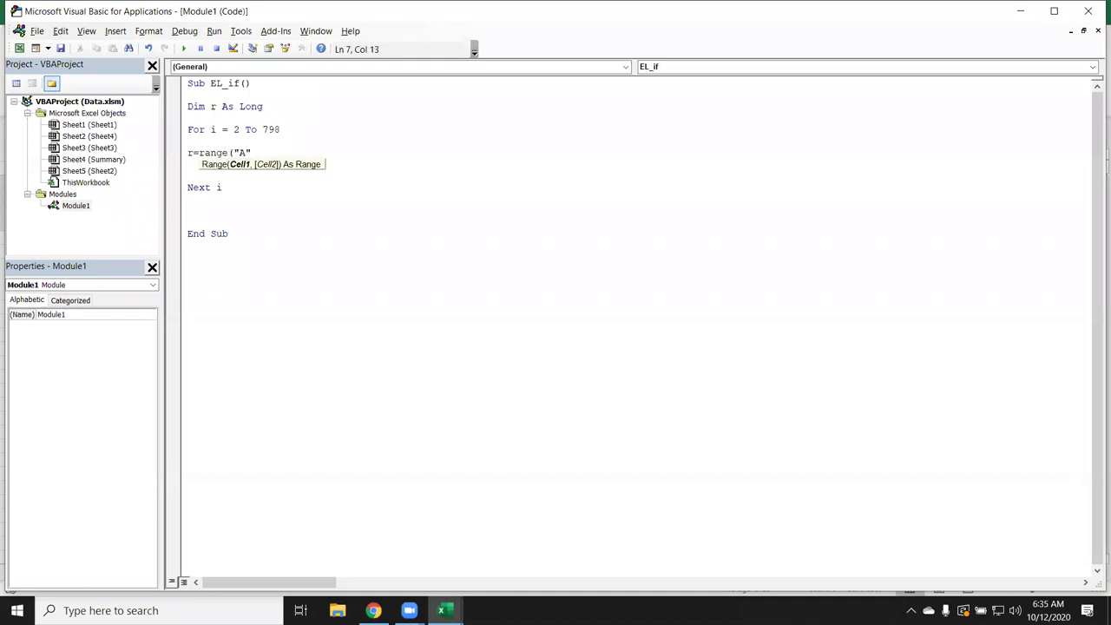
{"action": "type", "text": "& "}
{"action": "type", "text": "i)"}
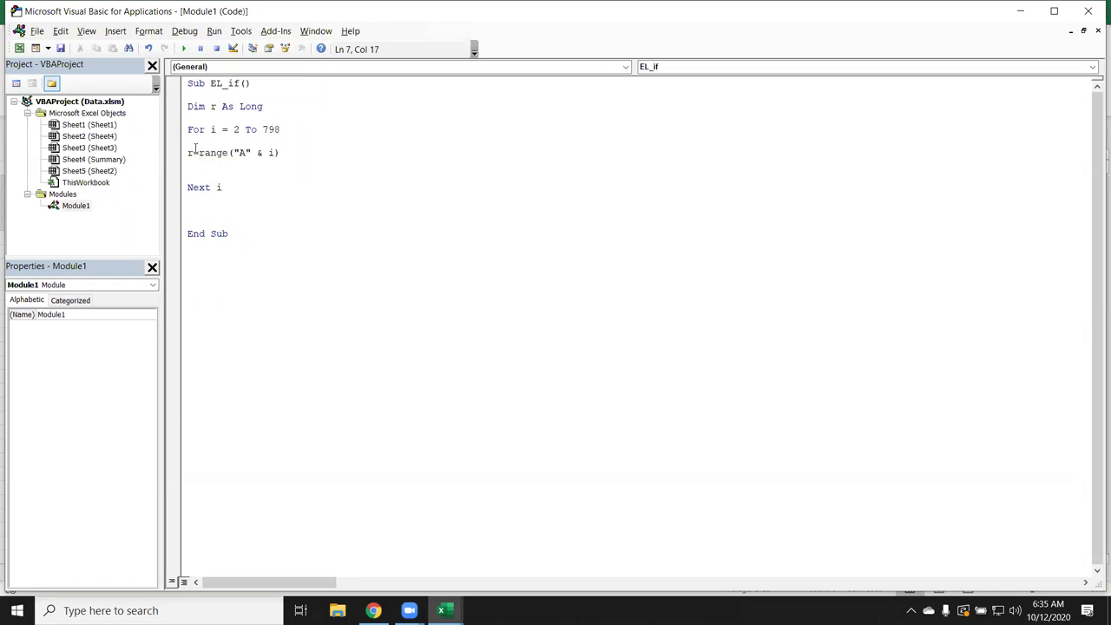
{"action": "type", "text": ".v"}
{"action": "key", "text": "Down"}
{"action": "key", "text": "Return"}
{"action": "key", "text": "Return"}
{"action": "key", "text": "Return"}
{"action": "type", "text": "if r"}
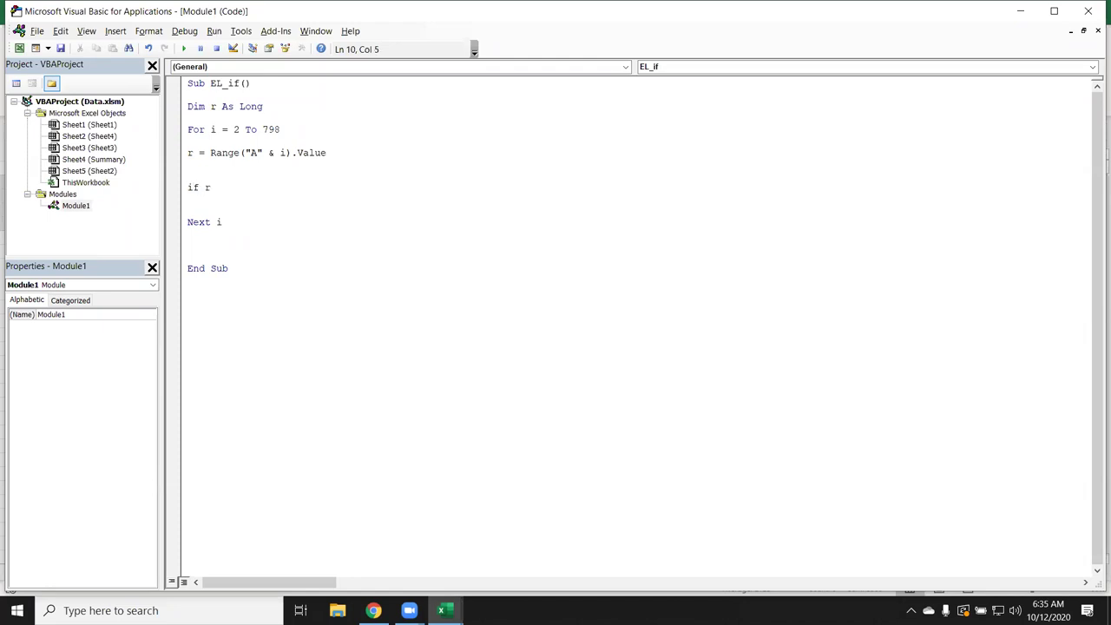
{"action": "type", "text": "<= 40 "}
{"action": "type", "text": "then"}
Finish the If r <= 40 Then line and add re to the Dim declaration
{"action": "key", "text": "Return"}
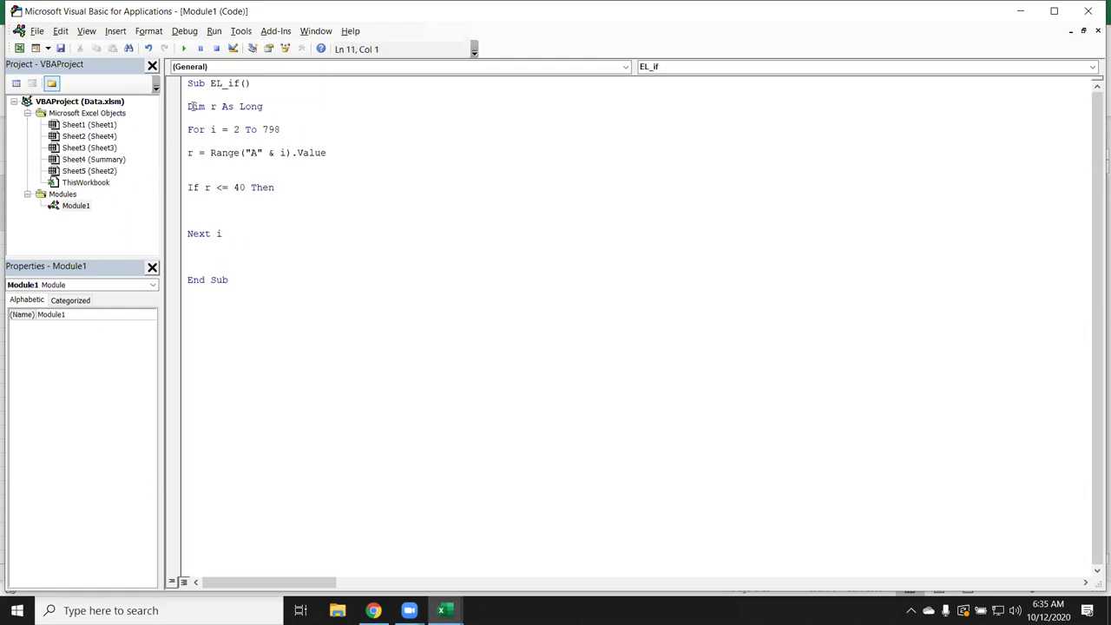
{"action": "double_click", "coordinate": [223, 105]}
{"action": "key", "text": "Left"}
{"action": "key", "text": "Left"}
{"action": "type", "text": ", re"}
{"action": "key", "text": "Down"}
{"action": "left_click_drag", "start_coordinate": [187, 187], "coordinate": [275, 188]}
Set re = 500 for r <= 40, then add ElseIf r <= 80 Then re = 1000
{"action": "left_click", "coordinate": [190, 200]}
{"action": "type", "text": "re="}
{"action": "type", "text": "5000"}
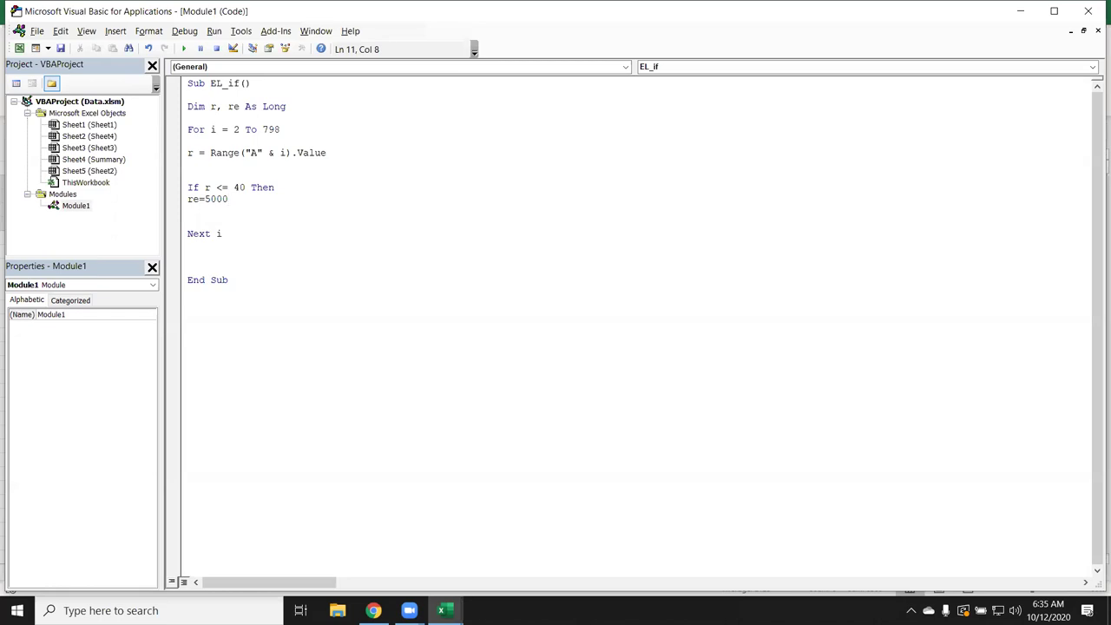
{"action": "key", "text": "Return"}
{"action": "key", "text": "BackSpace"}
{"action": "key", "text": "BackSpace"}
{"action": "key", "text": "Return"}
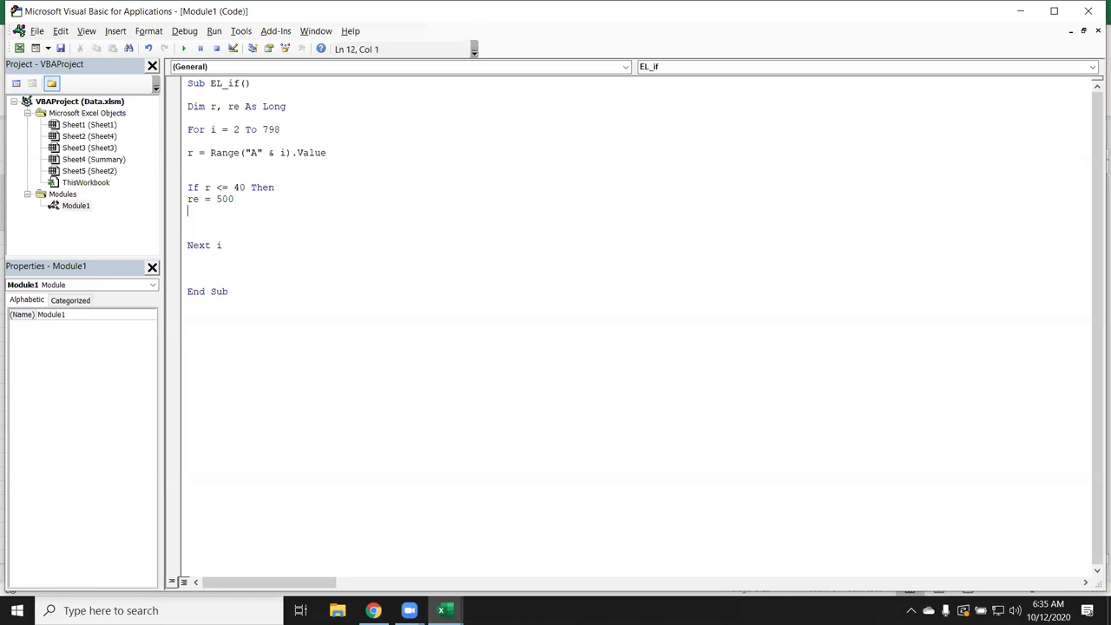
{"action": "type", "text": "elsif"}
{"action": "type", "text": " r"}
{"action": "type", "text": "<="}
{"action": "type", "text": "8"}
{"action": "type", "text": "0  the"}
{"action": "type", "text": "n"}
{"action": "key", "text": "Return"}
{"action": "key", "text": "Return"}
{"action": "key", "text": "Left"}
{"action": "key", "text": "Left"}
{"action": "key", "text": "Left"}
{"action": "key", "text": "Left"}
{"action": "key", "text": "Left"}
{"action": "key", "text": "Left"}
{"action": "key", "text": "Left"}
{"action": "key", "text": "Left"}
{"action": "key", "text": "Left"}
{"action": "key", "text": "Left"}
{"action": "key", "text": "Left"}
{"action": "type", "text": "e"}
{"action": "key", "text": "Down"}
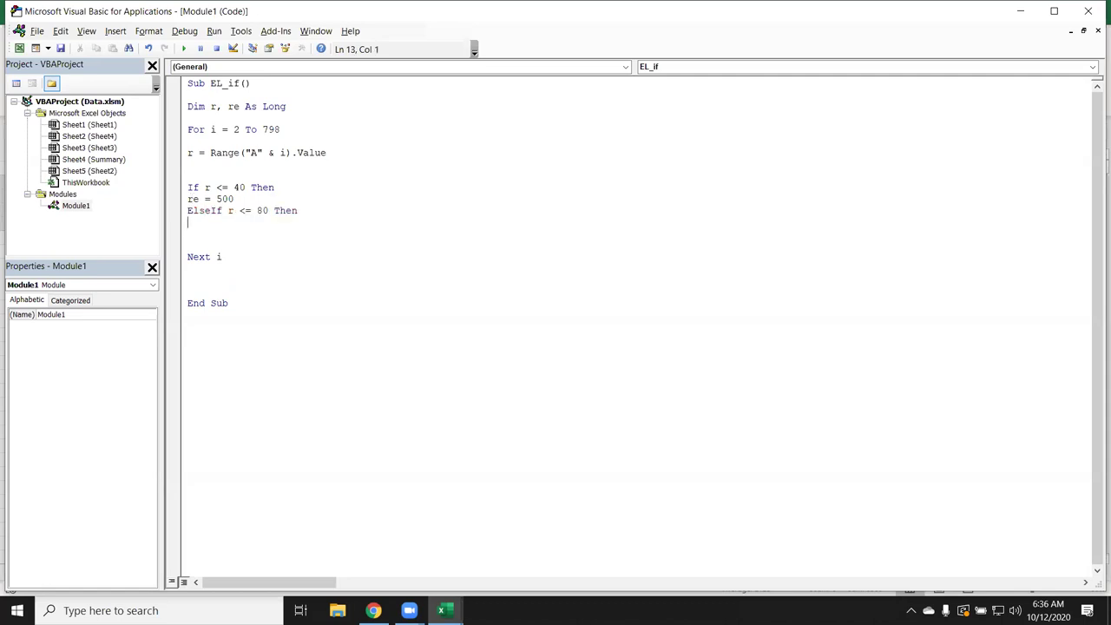
{"action": "type", "text": "re ="}
{"action": "type", "text": "10000"}
{"action": "key", "text": "BackSpace"}
{"action": "key", "text": "Return"}
Add ElseIf r <= 100 Then re = 1500, and an Else branch with re = 5000
{"action": "type", "text": "el"}
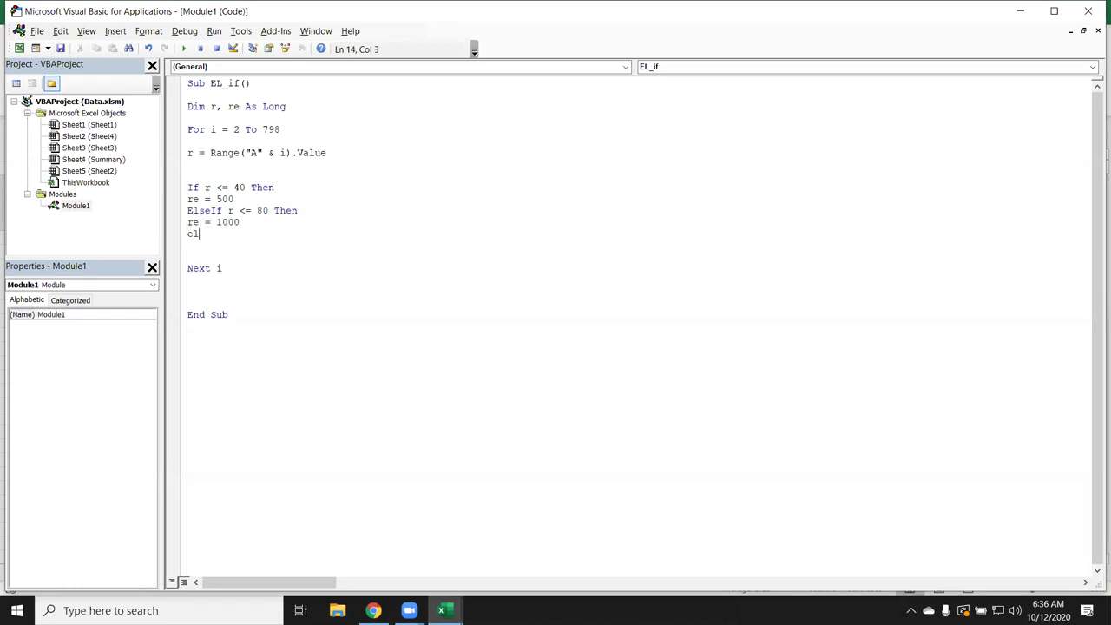
{"action": "type", "text": "seif r<=100 then"}
{"action": "key", "text": "Return"}
{"action": "type", "text": "re = 1500"}
{"action": "key", "text": "Return"}
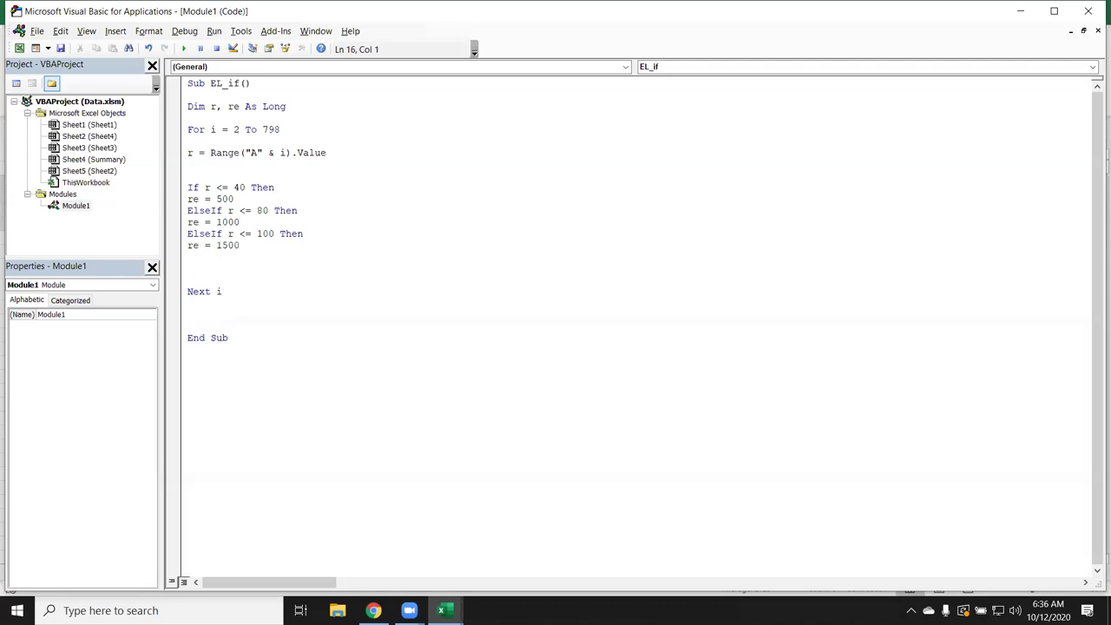
{"action": "type", "text": "else"}
{"action": "type", "text": "if r<"}
{"action": "key", "text": "BackSpace"}
{"action": "key", "text": "BackSpace"}
{"action": "key", "text": "BackSpace"}
{"action": "key", "text": "BackSpace"}
{"action": "key", "text": "Return"}
{"action": "type", "text": "re = "}
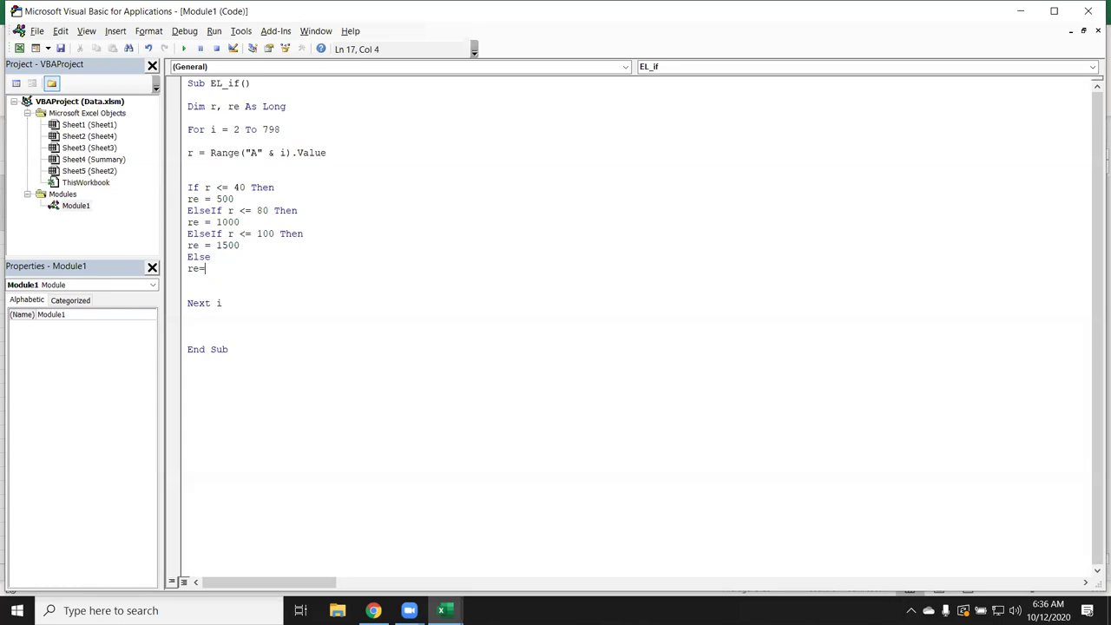
{"action": "type", "text": "5000"}
{"action": "key", "text": "Return"}
Change the r <= 100 incentive from 1500 to 2000 and add End If after re = 5000
{"action": "key", "text": "alt+F11"}
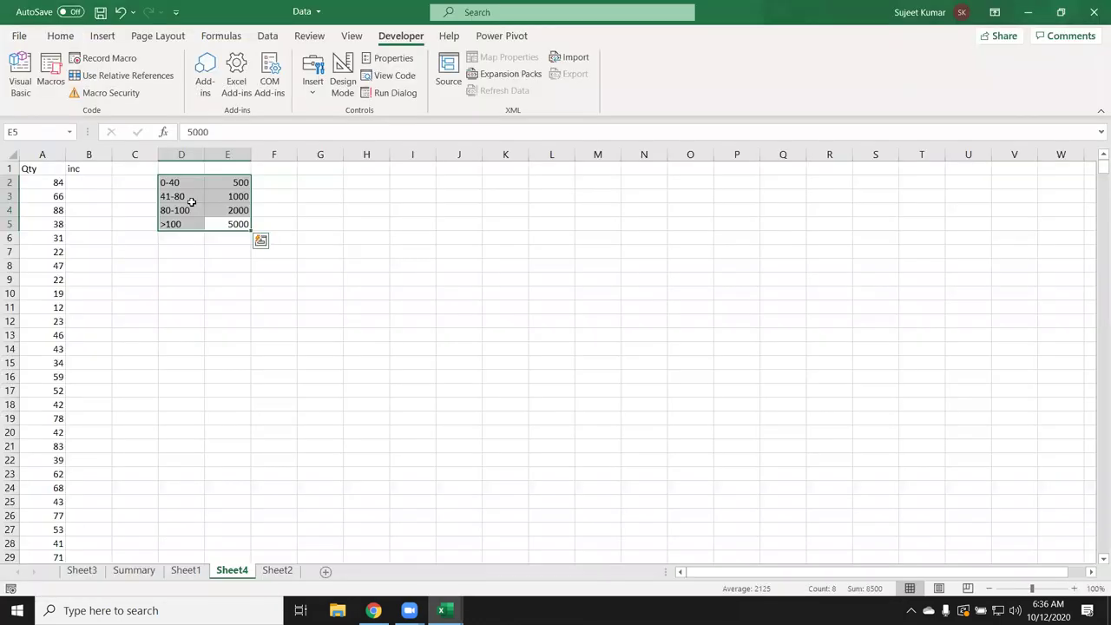
{"action": "key", "text": "alt+F11"}
{"action": "left_click", "coordinate": [230, 245]}
{"action": "double_click", "coordinate": [231, 246]}
{"action": "type", "text": "200"}
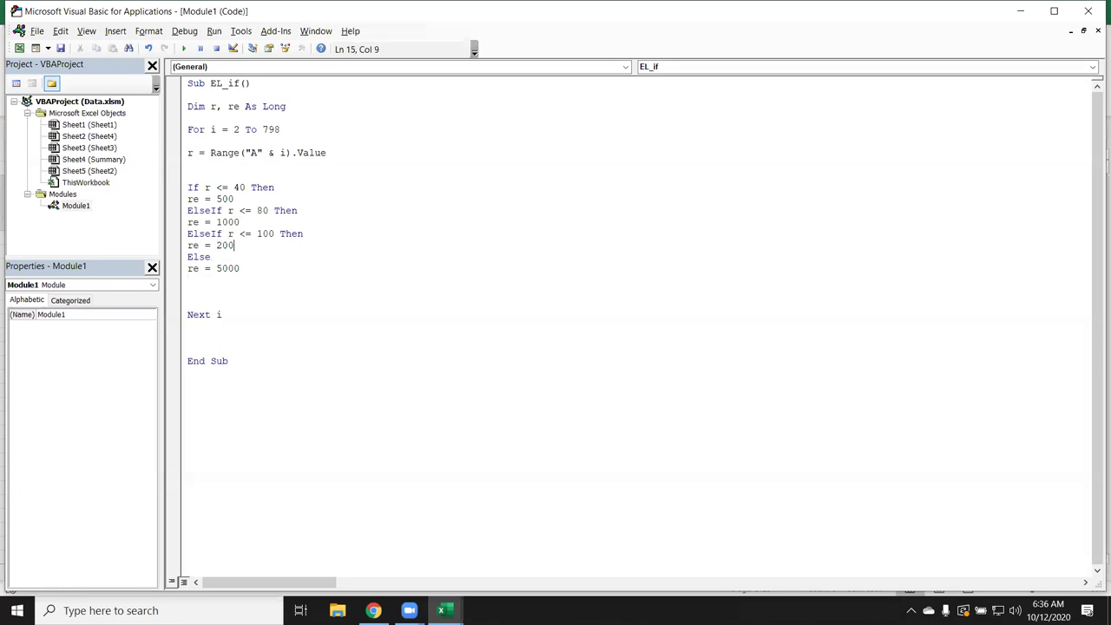
{"action": "type", "text": "0"}
{"action": "left_click", "coordinate": [198, 284]}
{"action": "type", "text": "end if"}
{"action": "key", "text": "Return"}
Select and review the If, ElseIf and Else branches of the condition block
{"action": "left_click", "coordinate": [454, 142]}
{"action": "left_click", "coordinate": [491, 186]}
{"action": "left_click", "coordinate": [542, 266]}
{"action": "left_click", "coordinate": [501, 334]}
{"action": "left_click_drag", "start_coordinate": [234, 198], "coordinate": [182, 184]}
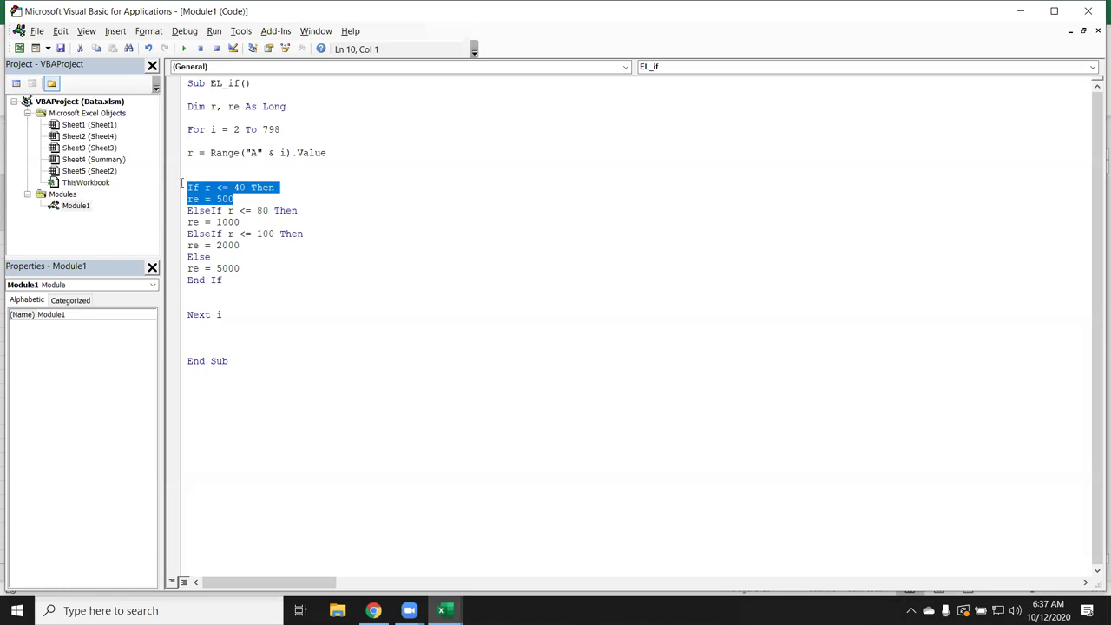
{"action": "left_click_drag", "start_coordinate": [187, 210], "coordinate": [273, 292]}
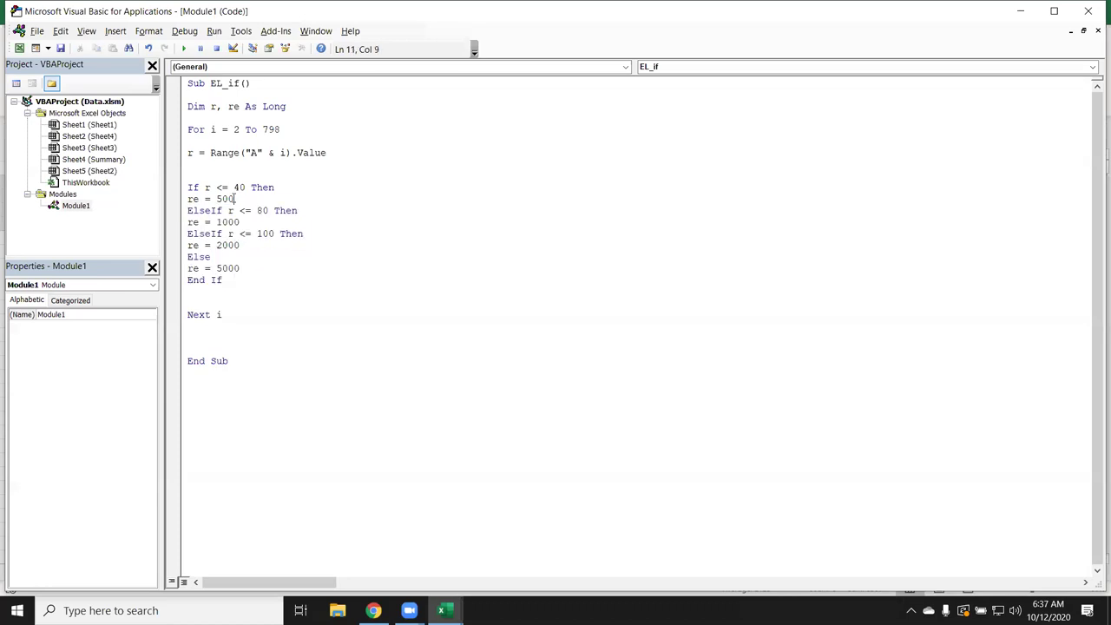
{"action": "left_click_drag", "start_coordinate": [236, 199], "coordinate": [178, 176]}
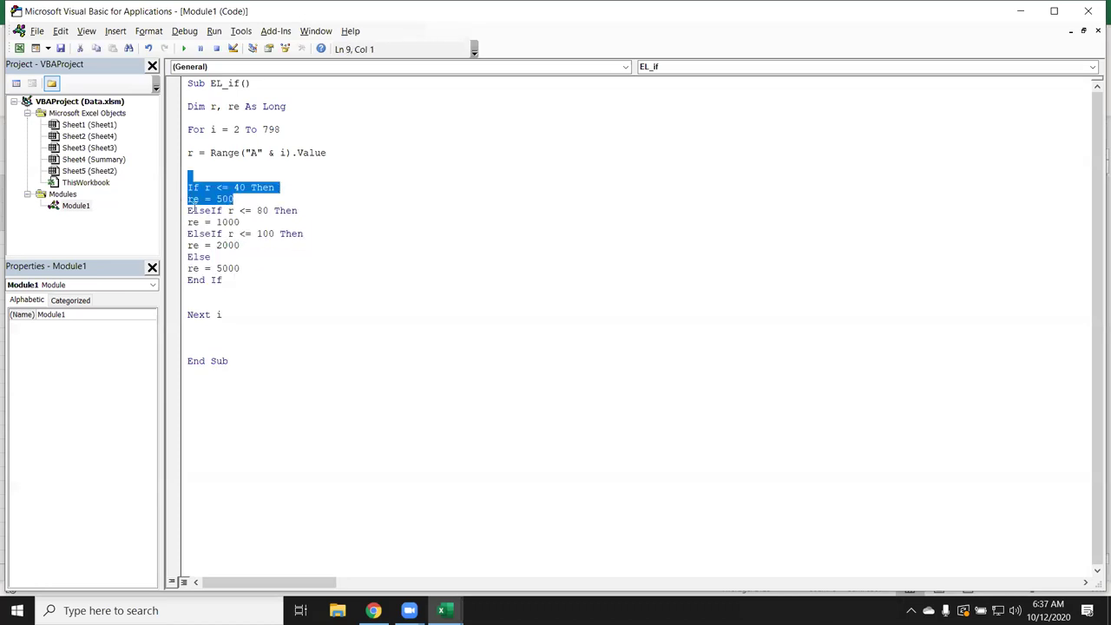
{"action": "left_click", "coordinate": [192, 210]}
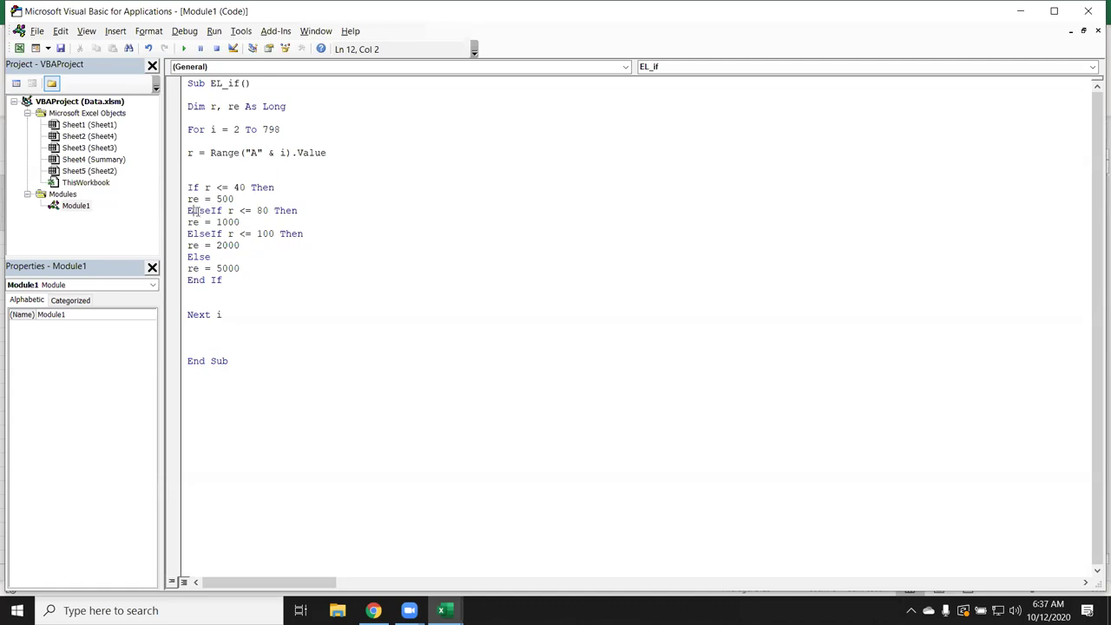
{"action": "left_click_drag", "start_coordinate": [187, 223], "coordinate": [232, 279]}
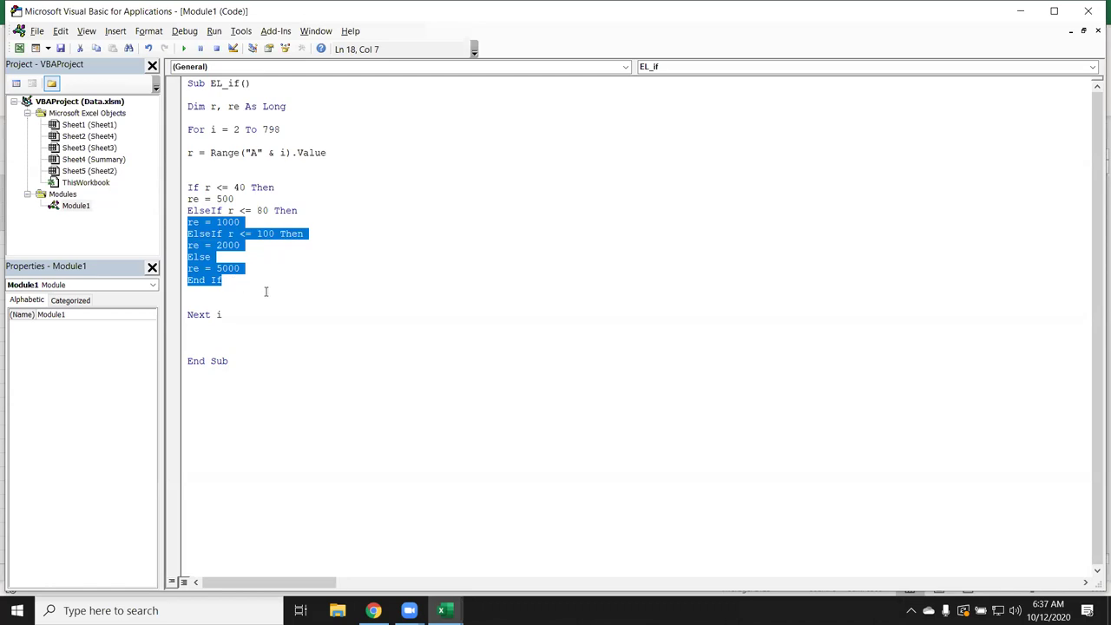
{"action": "left_click", "coordinate": [265, 292]}
{"action": "double_click", "coordinate": [195, 189]}
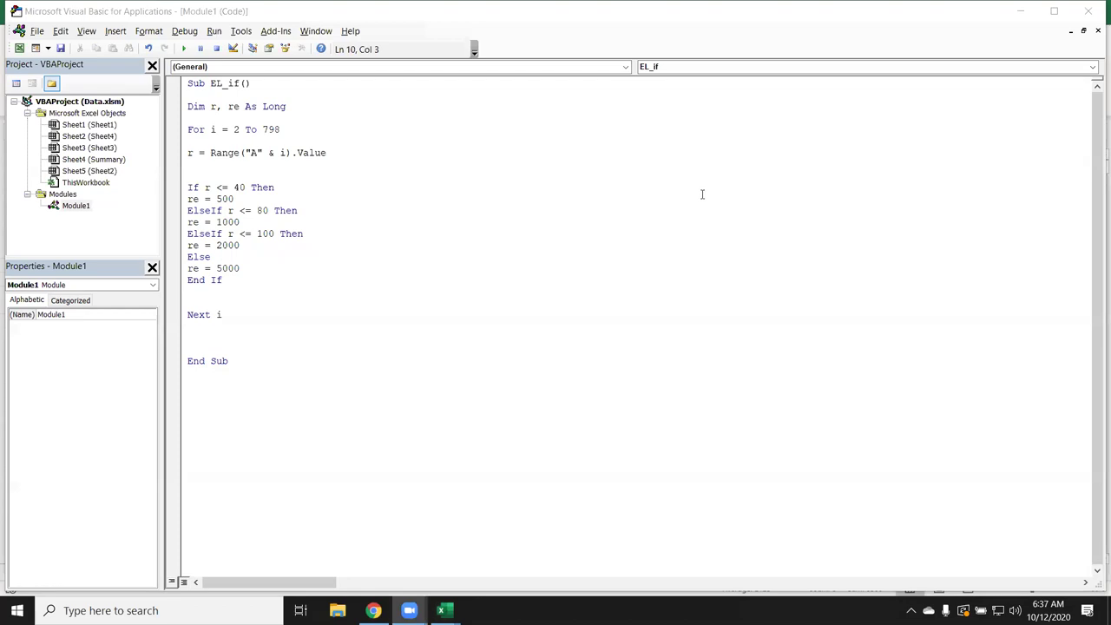
{"action": "left_click", "coordinate": [294, 319]}
{"action": "left_click", "coordinate": [212, 293]}
After End If, add the line Range("B" & i).Value = re
{"action": "key", "text": "Return"}
{"action": "type", "text": "range(\"B\" "}
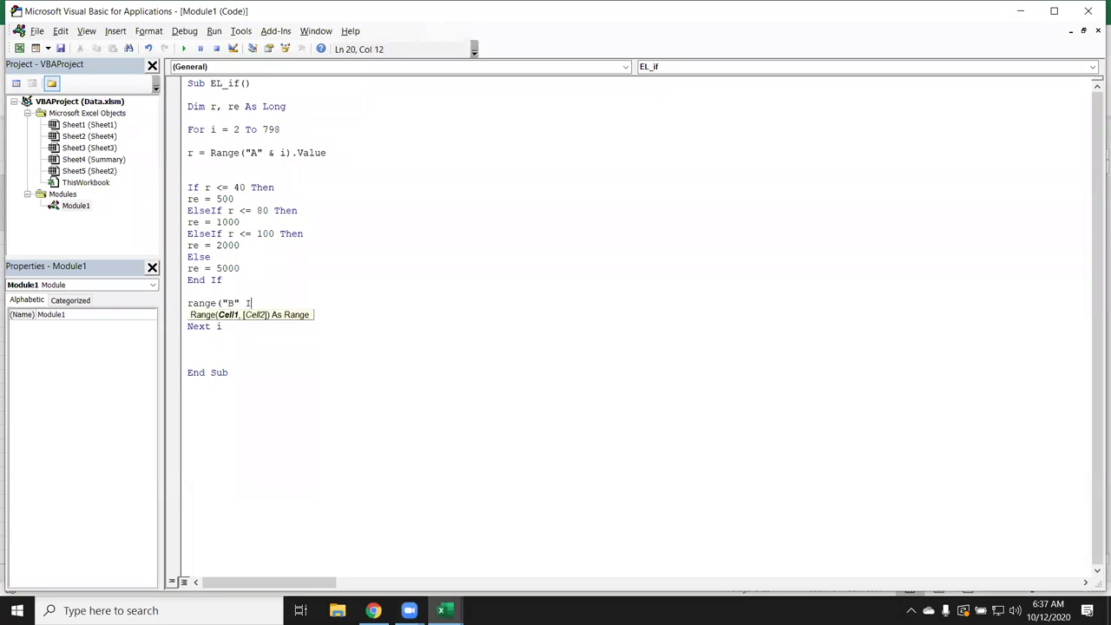
{"action": "type", "text": "& i"}
{"action": "type", "text": ").V"}
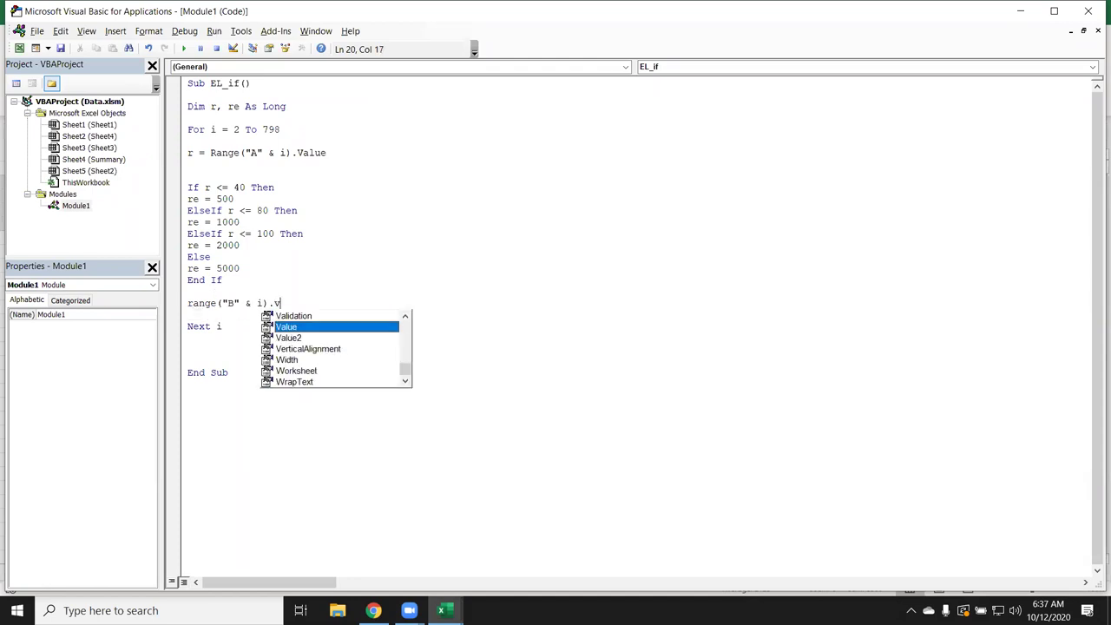
{"action": "type", "text": "alue=re"}
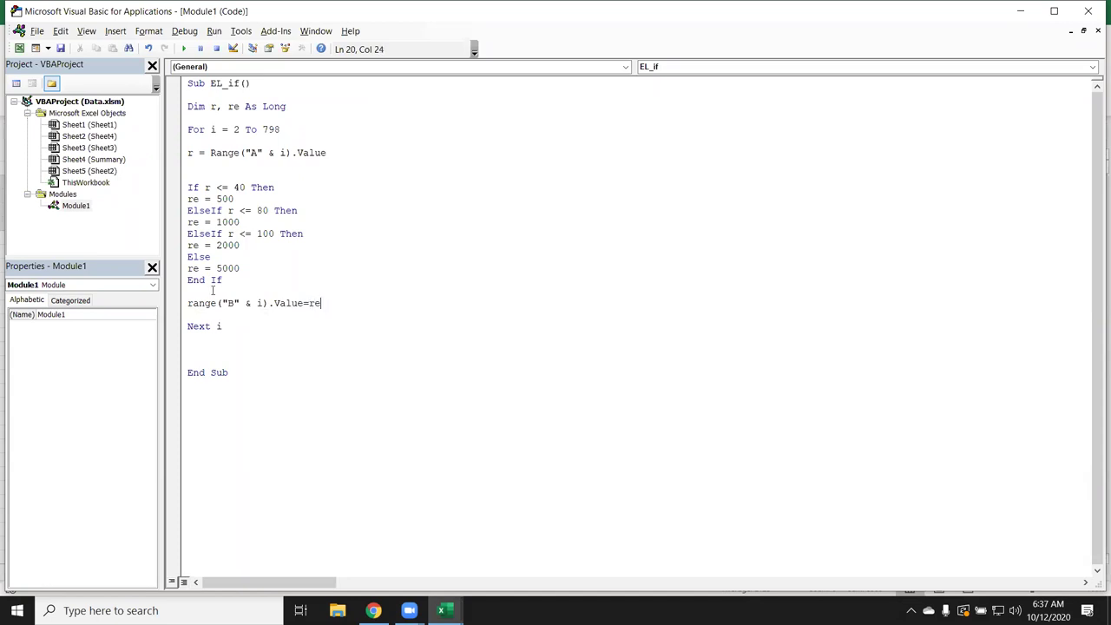
{"action": "left_click", "coordinate": [222, 344]}
Review the condition block and the column A reading line of the finished macro
{"action": "left_click_drag", "start_coordinate": [223, 279], "coordinate": [186, 200]}
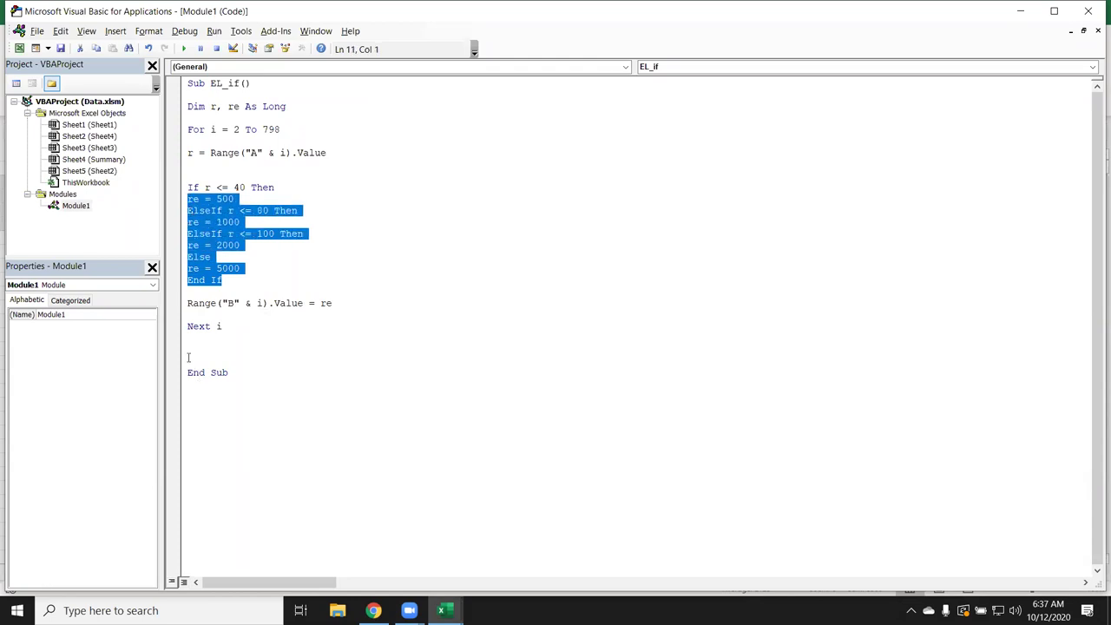
{"action": "left_click", "coordinate": [188, 306]}
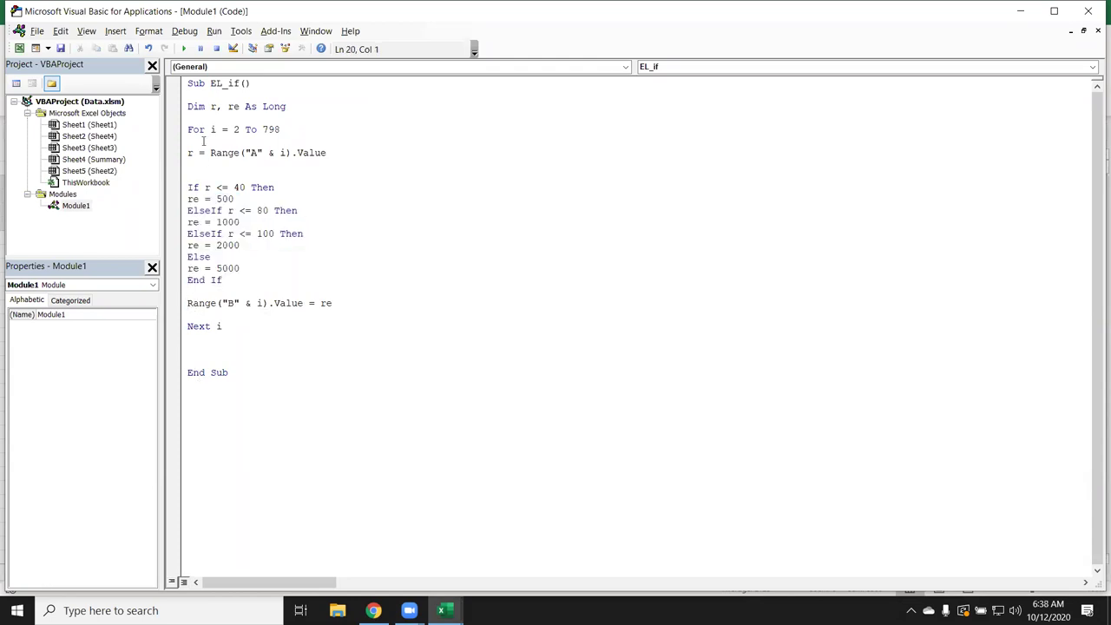
{"action": "mouse_move", "coordinate": [210, 146]}
{"action": "left_mouse_down"}
{"action": "mouse_move", "coordinate": [371, 156]}
{"action": "mouse_move", "coordinate": [211, 153]}
{"action": "left_mouse_up"}
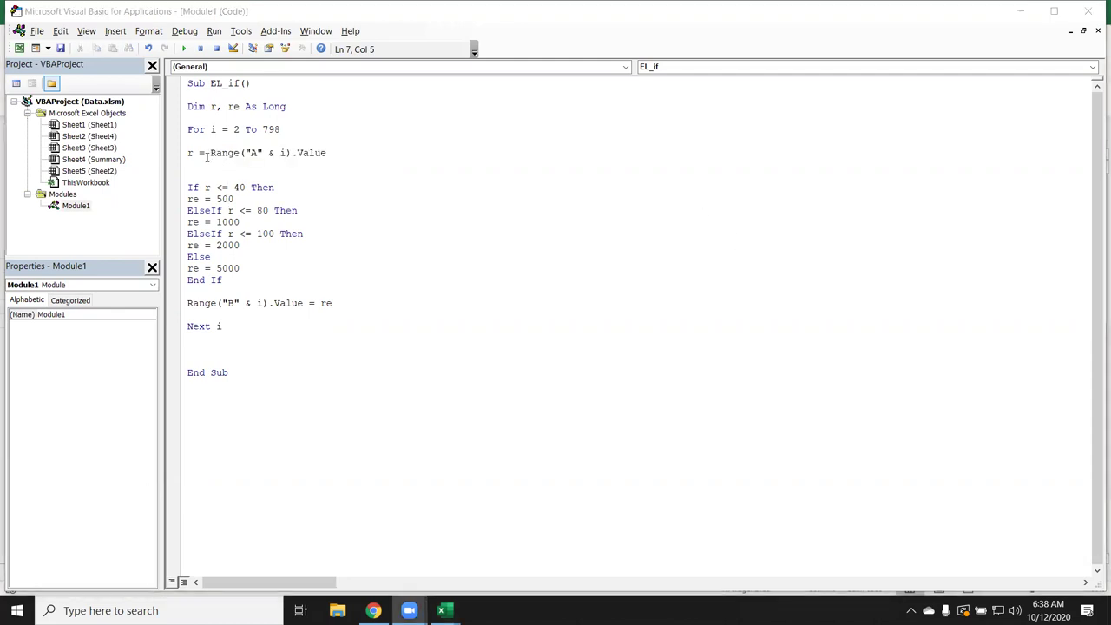
{"action": "left_click_drag", "start_coordinate": [199, 152], "coordinate": [187, 152]}
{"action": "left_click", "coordinate": [272, 327]}
Back in the worksheet, run the EL_if macro from the Macros list to fill the inc column
{"action": "key", "text": "alt+Tab"}
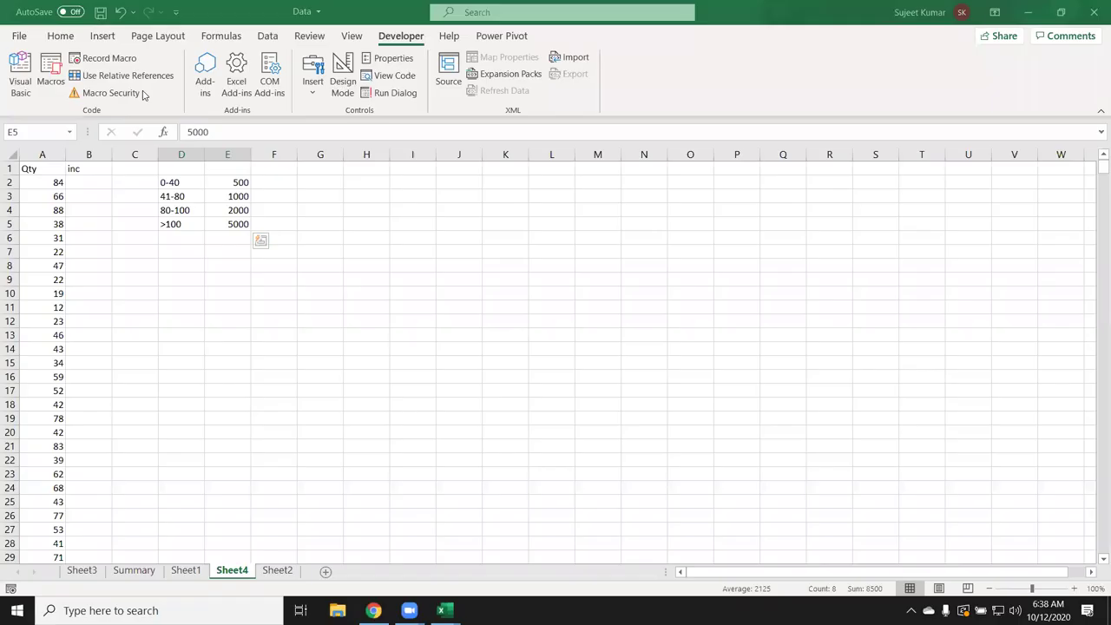
{"action": "left_click", "coordinate": [214, 292]}
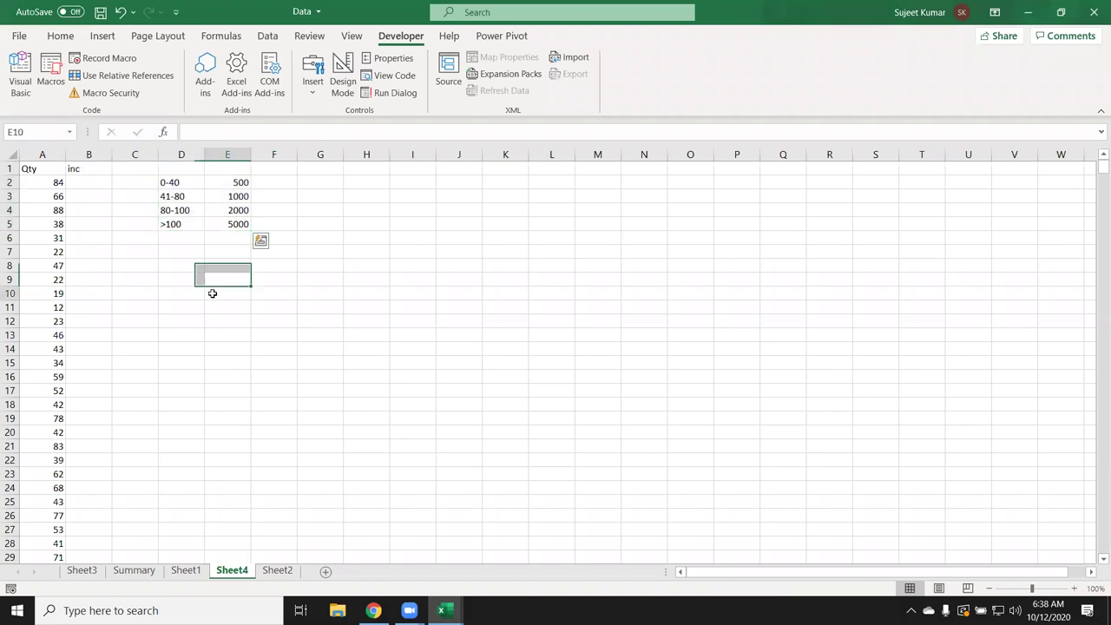
{"action": "left_click", "coordinate": [181, 195]}
{"action": "left_click", "coordinate": [51, 76]}
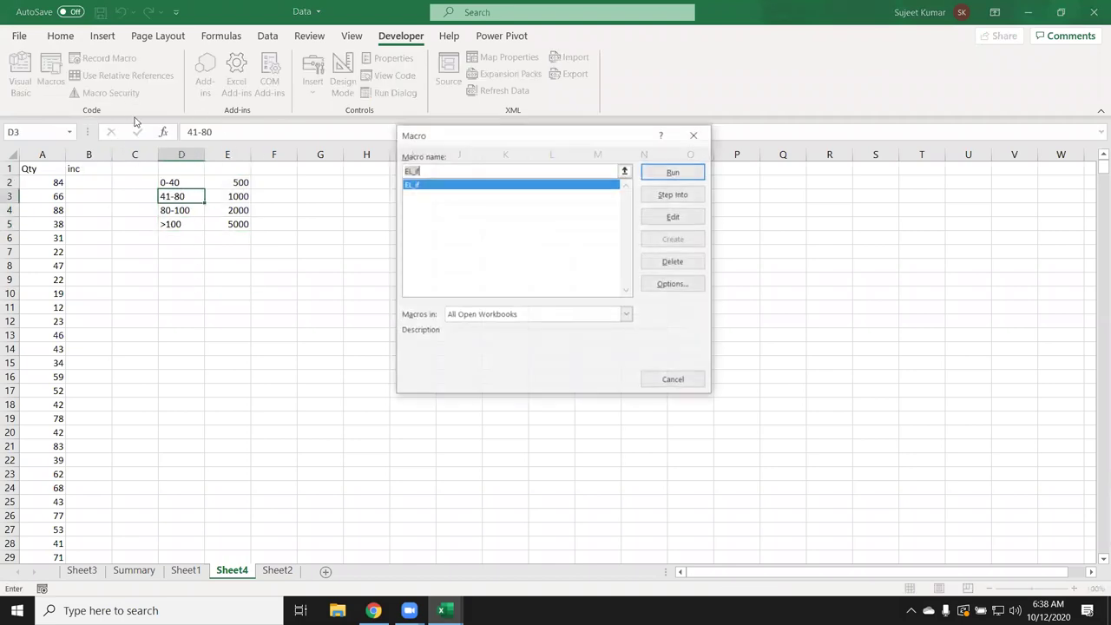
{"action": "left_click", "coordinate": [668, 173]}
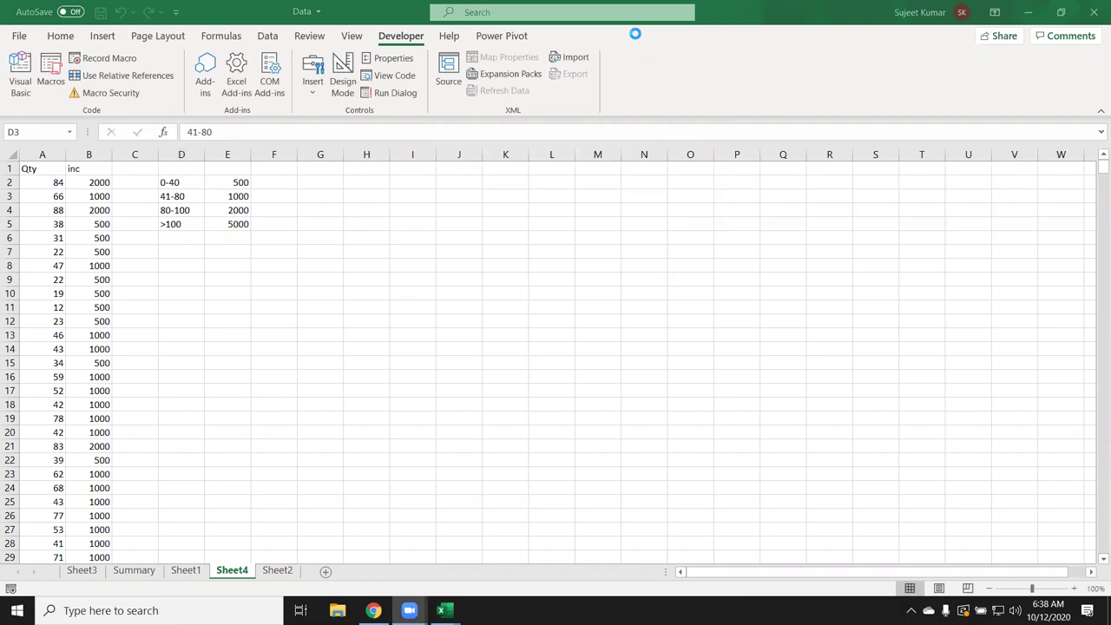
Clear the macro's inc results from B2:B798 and return to the VBA editor
{"action": "left_click", "coordinate": [91, 181]}
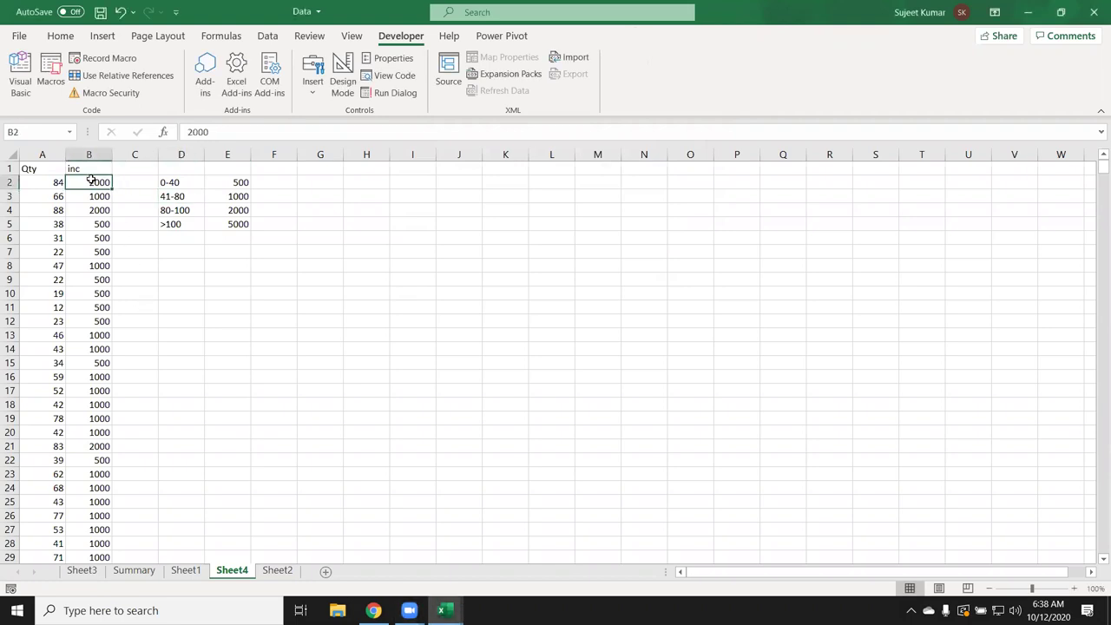
{"action": "key", "text": "ctrl+shift+Down"}
{"action": "key", "text": "Delete"}
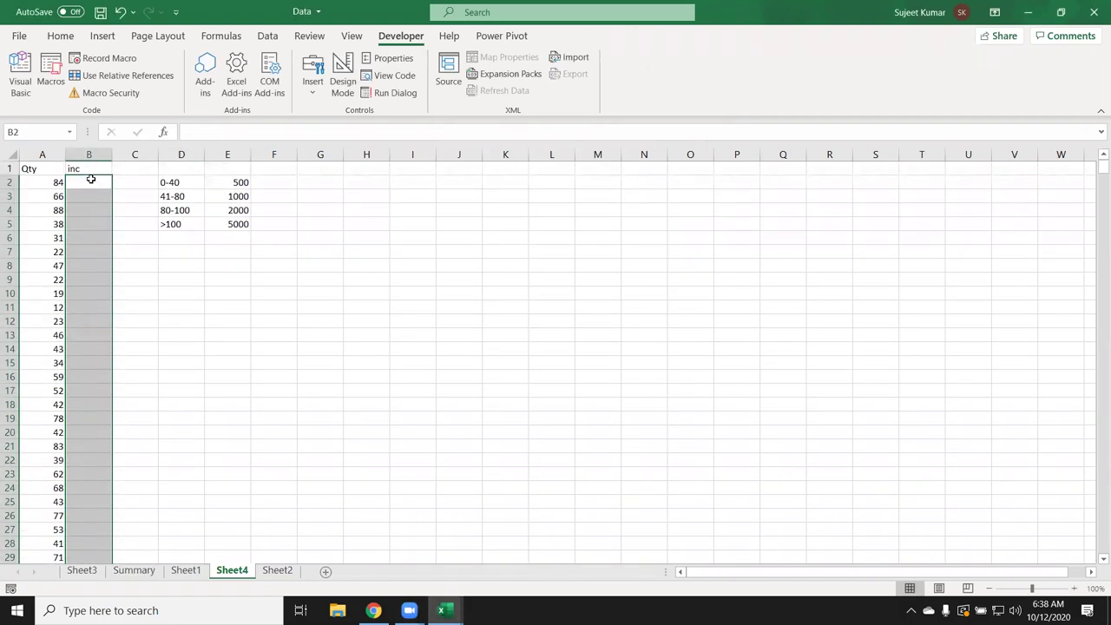
{"action": "key", "text": "alt+Tab"}
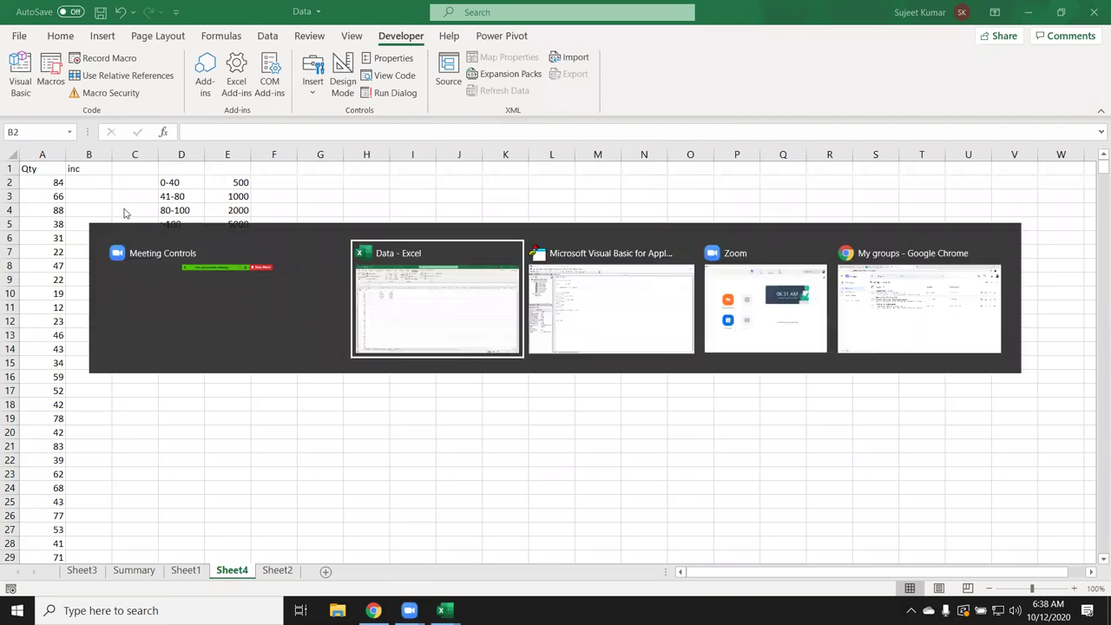
{"action": "key", "text": "alt+Tab"}
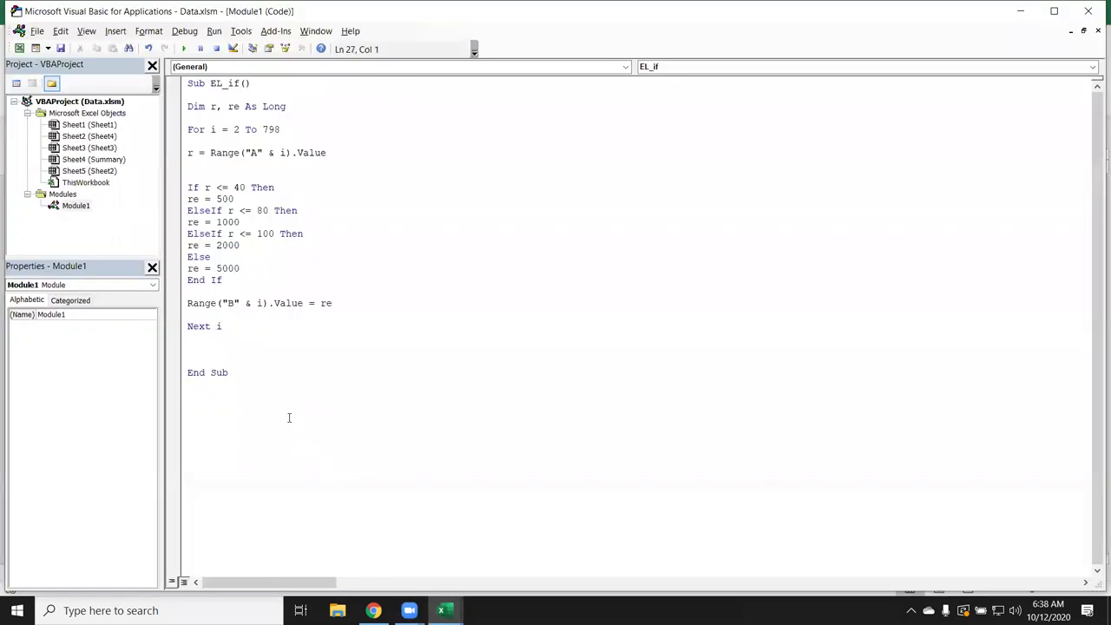
Add a new Sub cs_IF() below EL_if and declare r and re As Long
{"action": "key", "text": "Return"}
{"action": "key", "text": "Return"}
{"action": "type", "text": "sun c"}
{"action": "type", "text": "s"}
{"action": "type", "text": "_"}
{"action": "type", "text": "IF"}
{"action": "type", "text": "()"}
{"action": "key", "text": "Return"}
{"action": "key", "text": "Return"}
{"action": "key", "text": "Return"}
{"action": "key", "text": "Return"}
{"action": "left_click", "coordinate": [206, 407]}
{"action": "key", "text": "BackSpace"}
{"action": "type", "text": "b"}
{"action": "key", "text": "End"}
{"action": "key", "text": "Return"}
{"action": "key", "text": "Return"}
{"action": "key", "text": "Return"}
{"action": "key", "text": "Return"}
{"action": "key", "text": "Return"}
{"action": "left_click", "coordinate": [203, 416]}
{"action": "key", "text": "Return"}
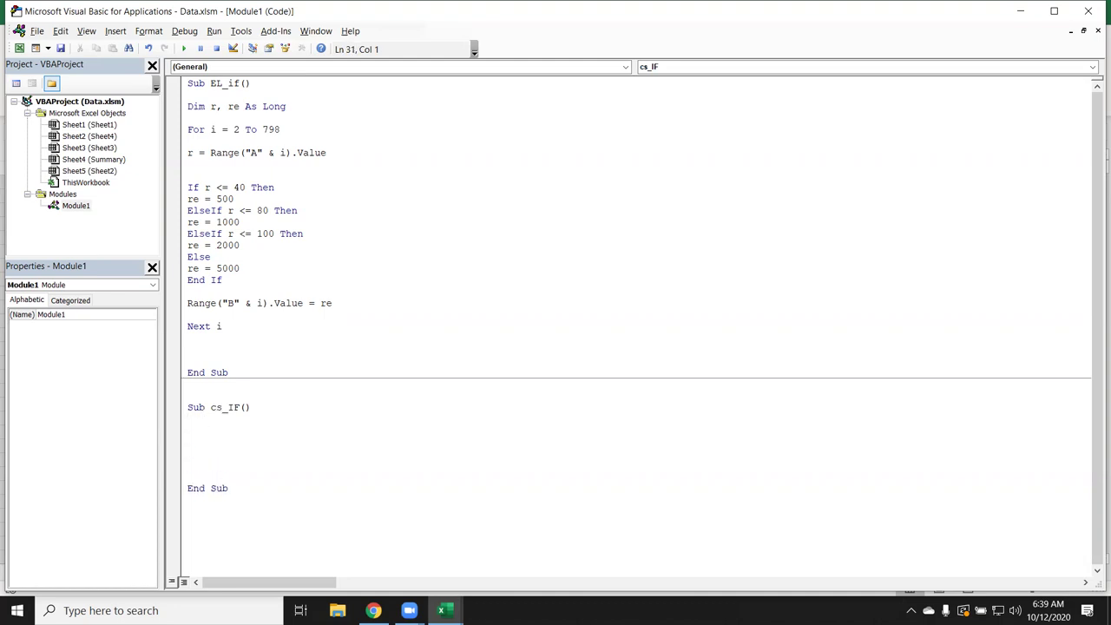
{"action": "type", "text": "dim r "}
{"action": "type", "text": ",re as"}
{"action": "type", "text": " Long"}
{"action": "key", "text": "Return"}
{"action": "key", "text": "Return"}
{"action": "key", "text": "Return"}
{"action": "key", "text": "Up"}
Write a For i = 2 To 798 … Next i loop inside cs_IF
{"action": "type", "text": "r="}
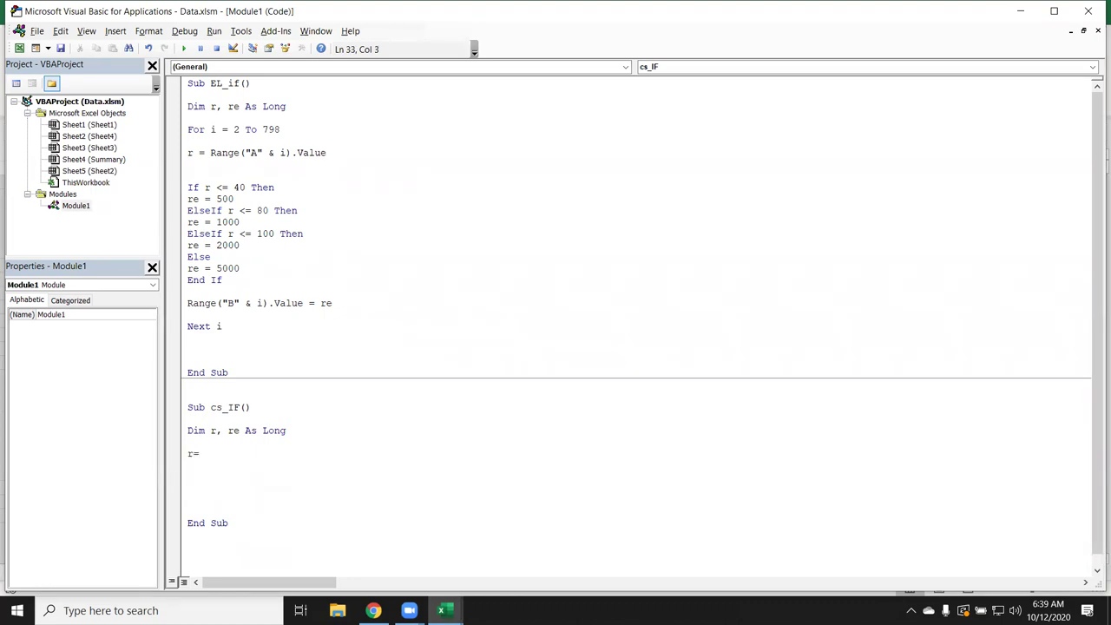
{"action": "key", "text": "BackSpace"}
{"action": "key", "text": "BackSpace"}
{"action": "type", "text": "for"}
{"action": "type", "text": "= "}
{"action": "type", "text": "2 to 798"}
{"action": "key", "text": "Return"}
{"action": "key", "text": "Return"}
{"action": "key", "text": "Return"}
{"action": "key", "text": "Return"}
{"action": "type", "text": "nexti"}
{"action": "key", "text": "Up"}
{"action": "key", "text": "Up"}
{"action": "key", "text": "Return"}
{"action": "key", "text": "Up"}
Copy r = Range("A" & i).Value from EL_if into the loop and begin Select Case r
{"action": "left_click_drag", "start_coordinate": [326, 153], "coordinate": [186, 153]}
{"action": "key", "text": "ctrl+c"}
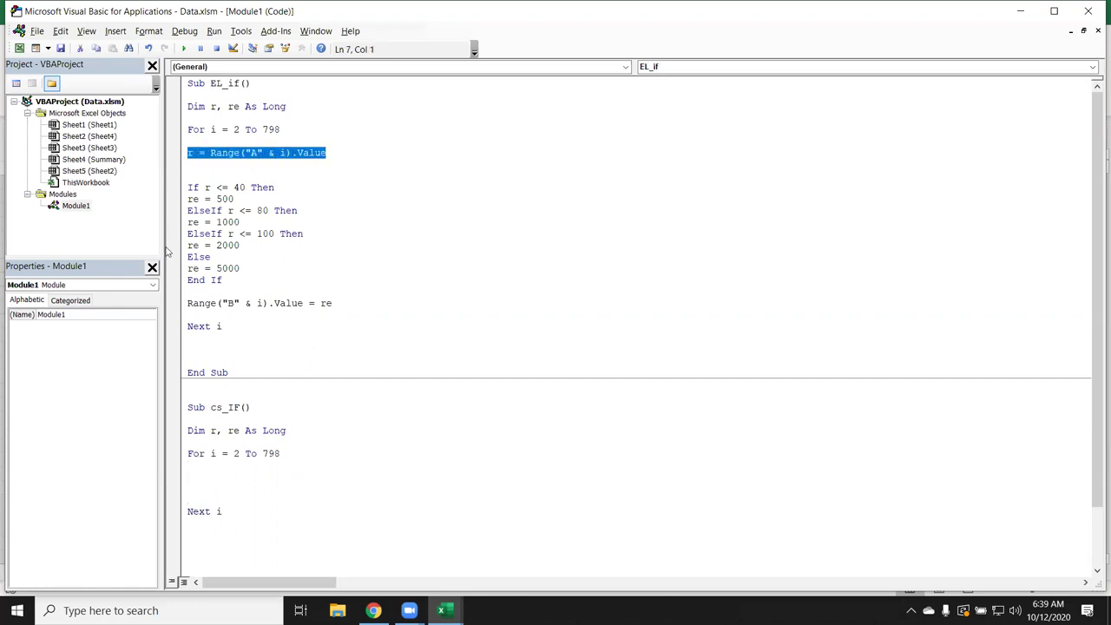
{"action": "left_click", "coordinate": [192, 467]}
{"action": "key", "text": "ctrl+v"}
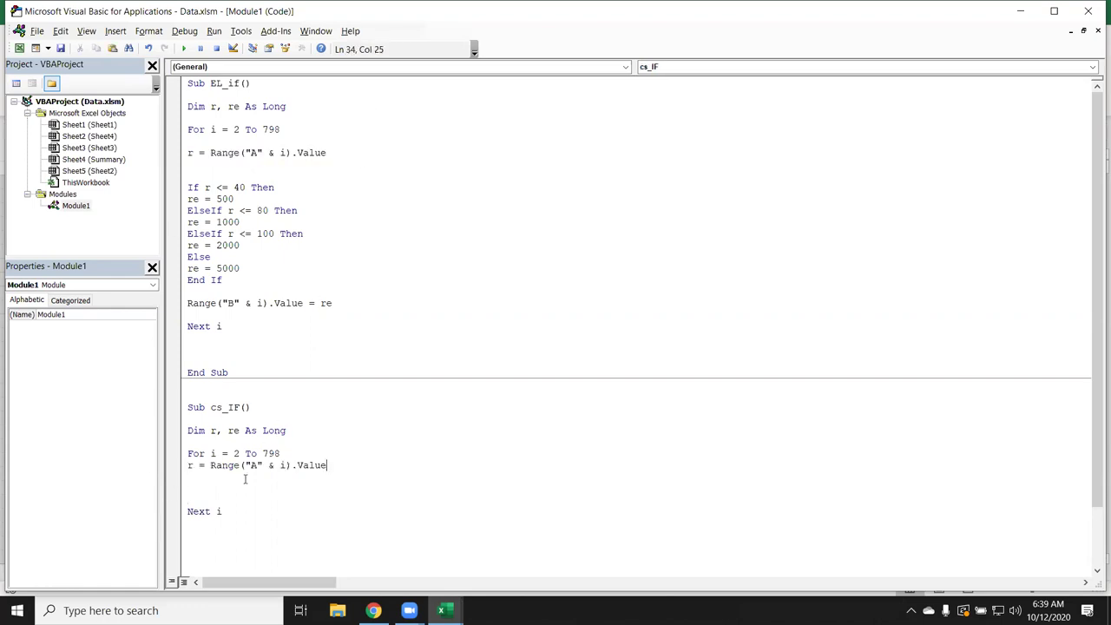
{"action": "key", "text": "Return"}
{"action": "key", "text": "Return"}
{"action": "type", "text": "select caser"}
{"action": "key", "text": "Return"}
{"action": "key", "text": "Return"}
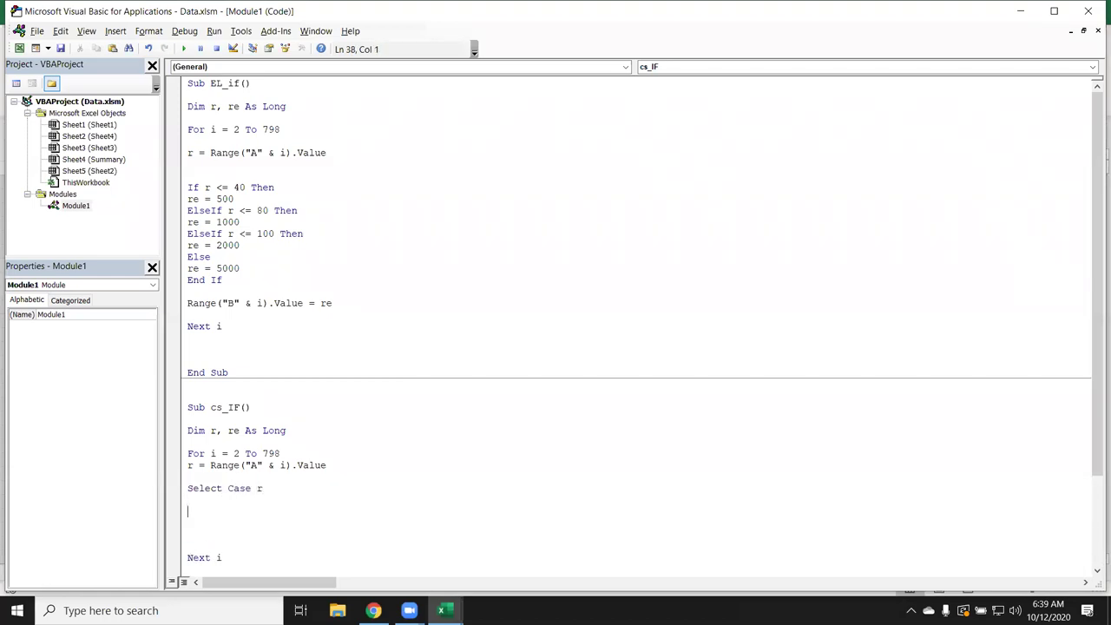
Add Case 0 To 40 setting re = 500 and Case 41 To 80 setting re = 1000
{"action": "scroll", "coordinate": [365, 512], "scroll_direction": "down", "scroll_amount": 2}
{"action": "scroll", "coordinate": [342, 493], "scroll_direction": "down", "scroll_amount": 1}
{"action": "type", "text": "case"}
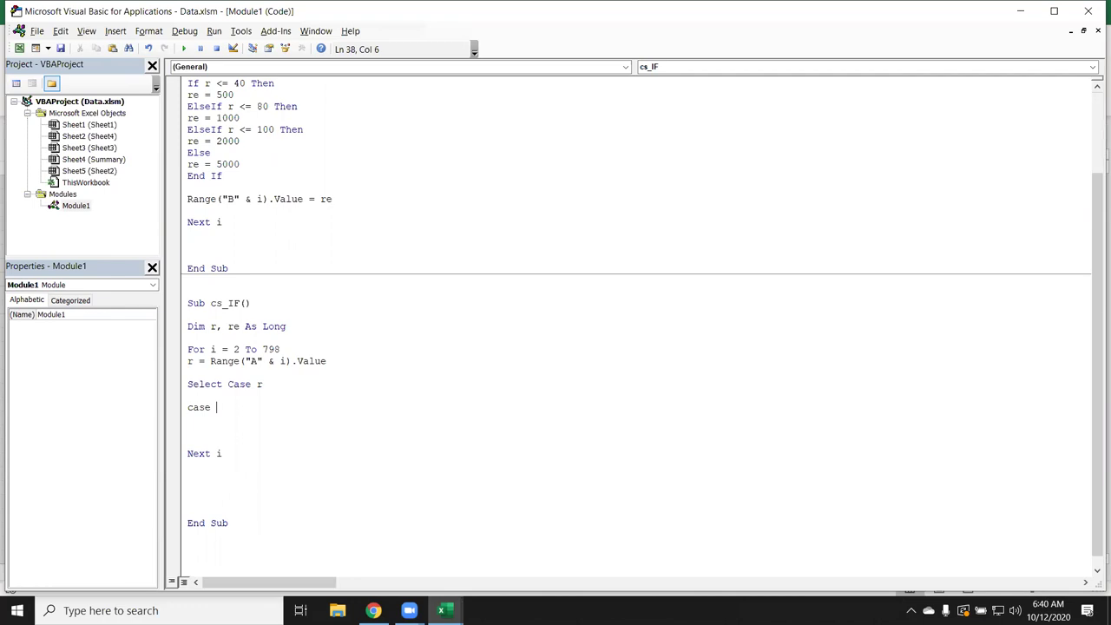
{"action": "type", "text": "0 to "}
{"action": "type", "text": "40"}
{"action": "key", "text": "Return"}
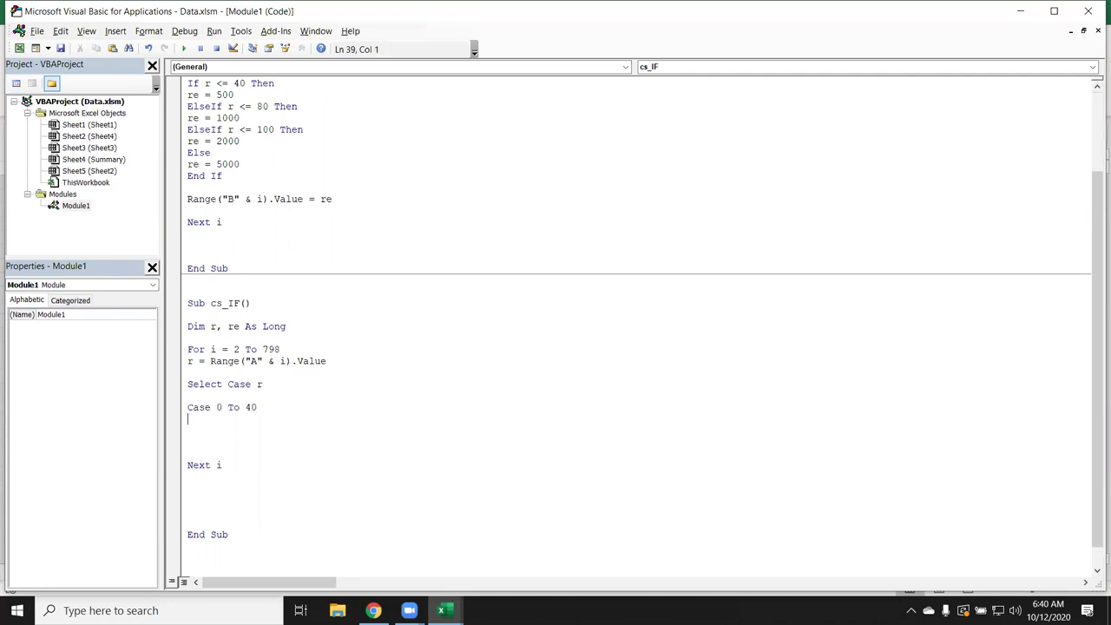
{"action": "type", "text": "r="}
{"action": "key", "text": "BackSpace"}
{"action": "type", "text": "e = 500"}
{"action": "key", "text": "Return"}
{"action": "type", "text": "case 41 to 80"}
{"action": "key", "text": "Return"}
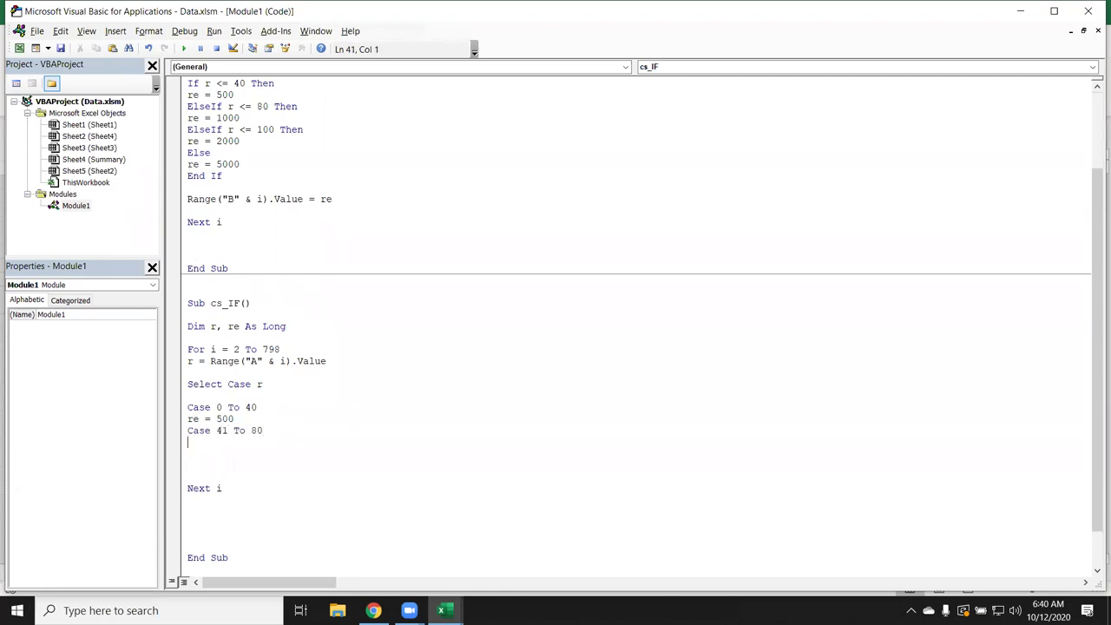
{"action": "type", "text": "r"}
{"action": "type", "text": "e=1000"}
{"action": "key", "text": "Return"}
Add Case 81 To 100 setting re = 2000 and Case Is > 100 setting re = 5000
{"action": "type", "text": "case "}
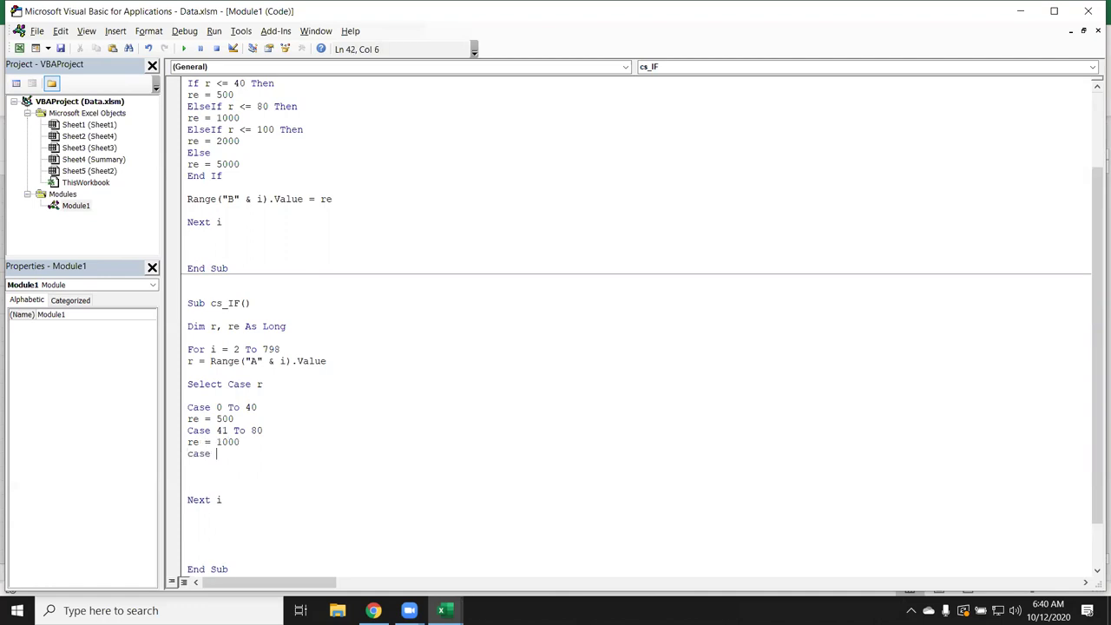
{"action": "type", "text": "81To 100"}
{"action": "key", "text": "Return"}
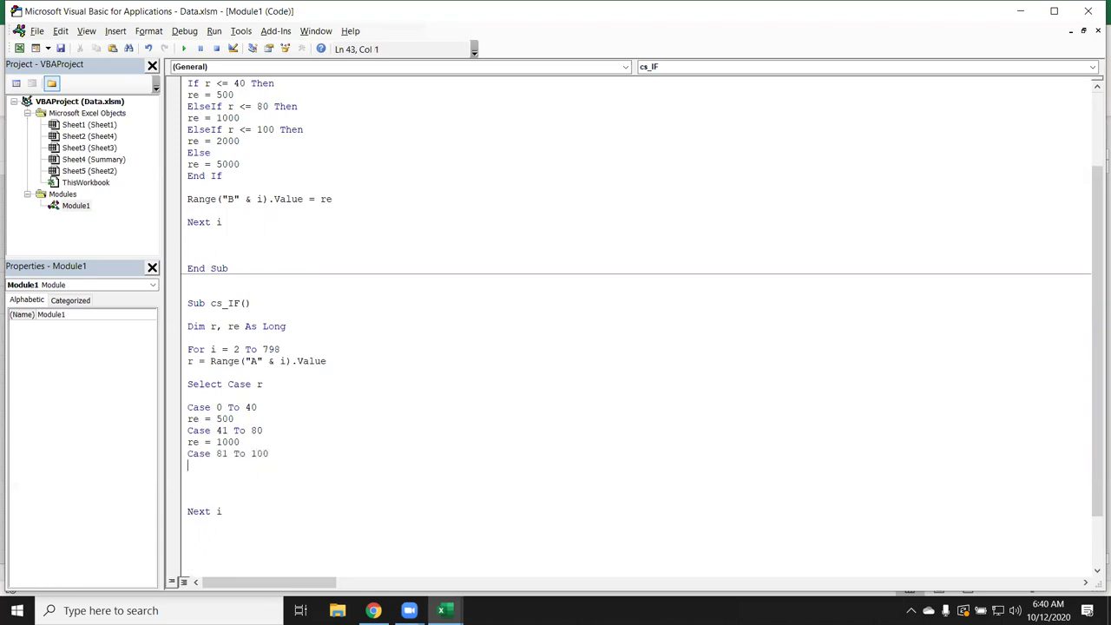
{"action": "type", "text": "case"}
{"action": "key", "text": "BackSpace"}
{"action": "key", "text": "BackSpace"}
{"action": "key", "text": "BackSpace"}
{"action": "key", "text": "BackSpace"}
{"action": "type", "text": "re = "}
{"action": "type", "text": "20000"}
{"action": "key", "text": "BackSpace"}
{"action": "key", "text": "Return"}
{"action": "type", "text": "case "}
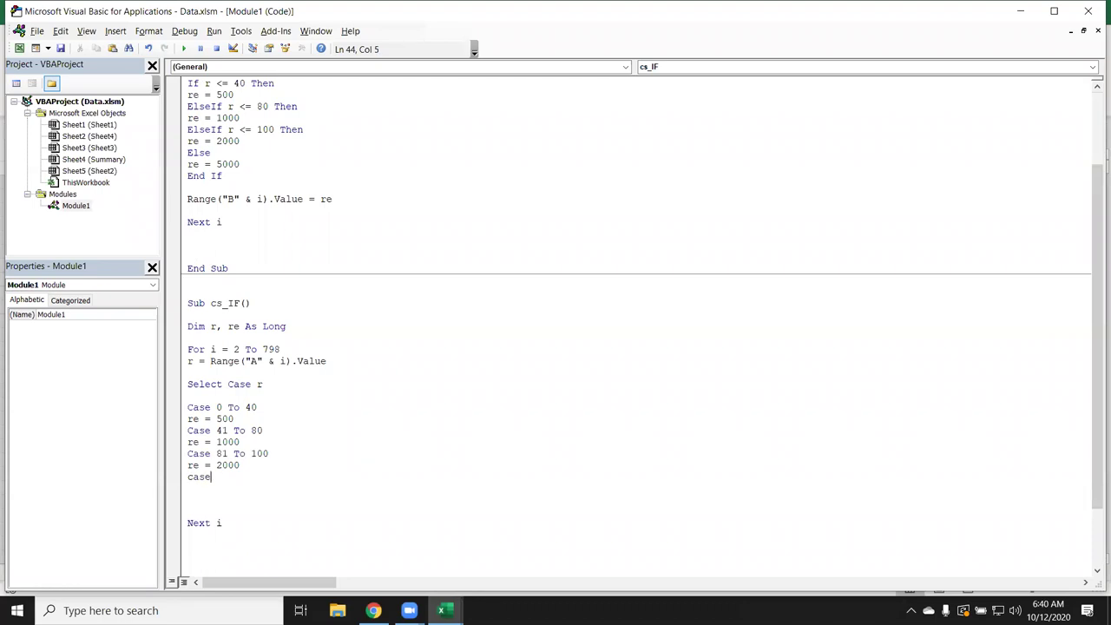
{"action": "type", "text": ">100"}
{"action": "key", "text": "Return"}
{"action": "type", "text": "re = 5000"}
{"action": "key", "text": "Return"}
Add a Case Else branch setting re = "Nothing" and close with End Select
{"action": "type", "text": "esle"}
{"action": "key", "text": "Return"}
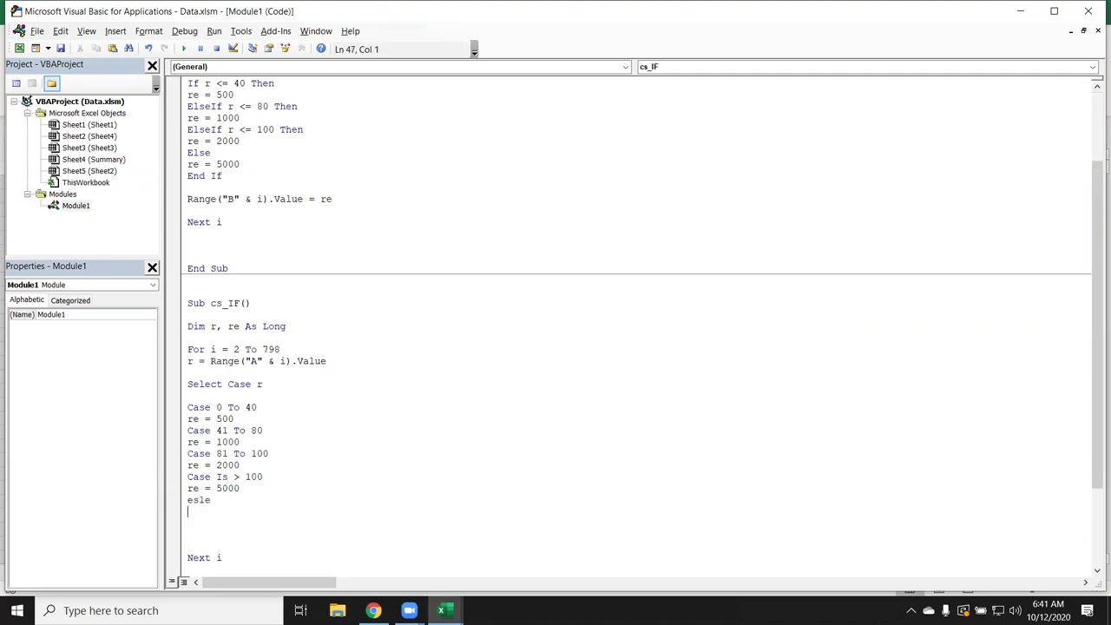
{"action": "key", "text": "BackSpace"}
{"action": "key", "text": "BackSpace"}
{"action": "key", "text": "BackSpace"}
{"action": "key", "text": "BackSpace"}
{"action": "key", "text": "BackSpace"}
{"action": "type", "text": "else"}
{"action": "key", "text": "Return"}
{"action": "type", "text": "r="}
{"action": "key", "text": "BackSpace"}
{"action": "type", "text": "e=\"Nothing"}
{"action": "key", "text": "Return"}
{"action": "type", "text": "end "}
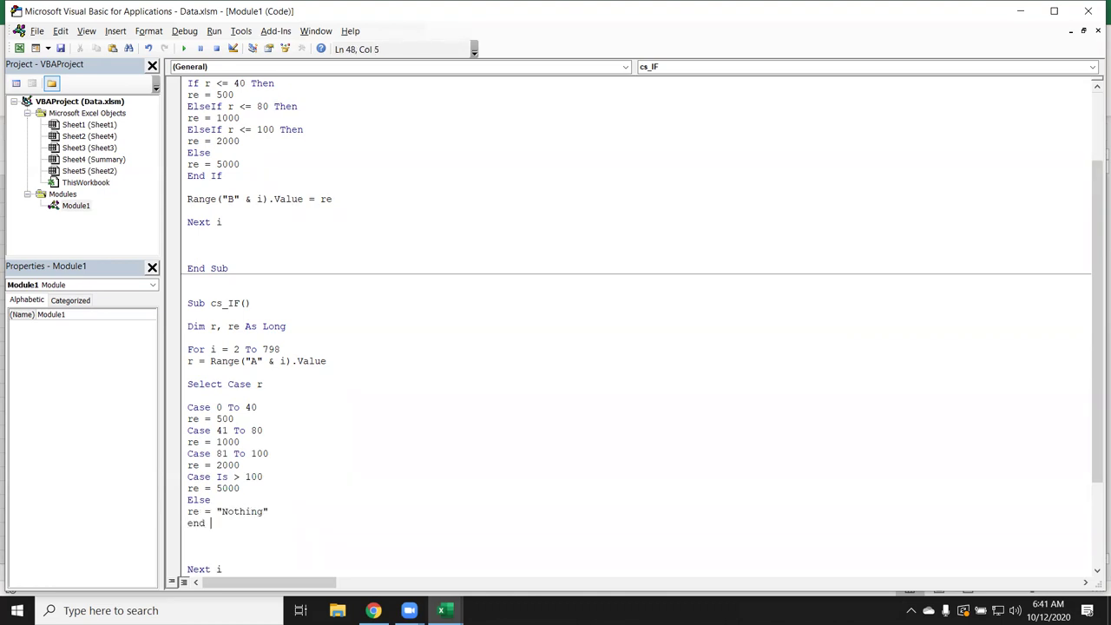
{"action": "type", "text": "select"}
{"action": "key", "text": "Return"}
{"action": "scroll", "coordinate": [357, 513], "scroll_direction": "down", "scroll_amount": 1}
{"action": "scroll", "coordinate": [290, 458], "scroll_direction": "down", "scroll_amount": 1}
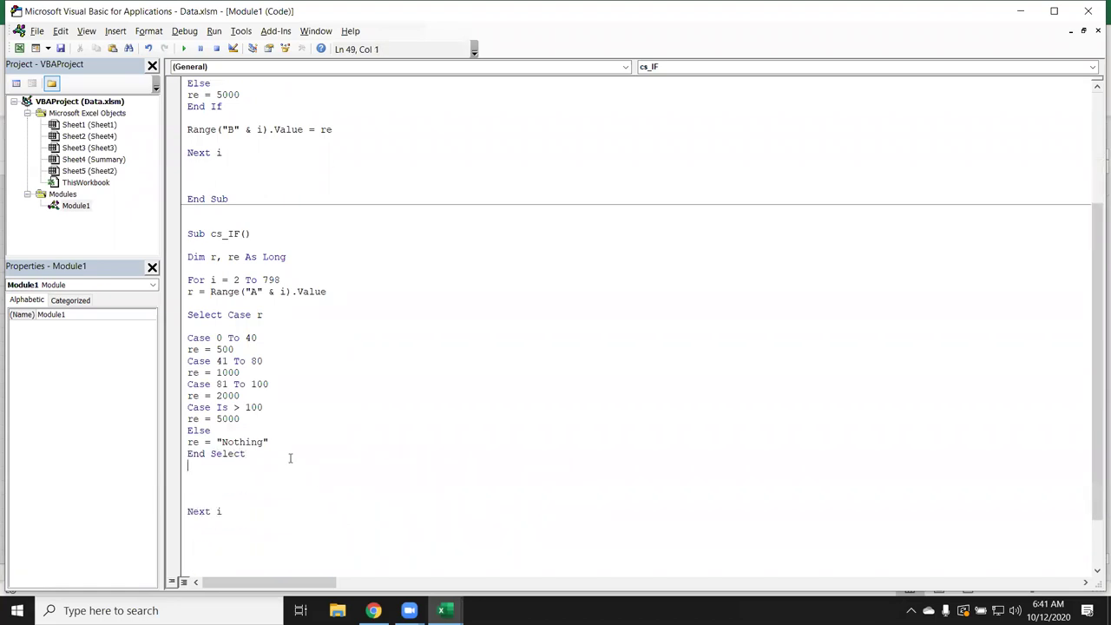
{"action": "left_click", "coordinate": [256, 406]}
Copy Range("B" & i).Value = re from EL_if to after End Select, then switch to Chrome
{"action": "left_click_drag", "start_coordinate": [224, 384], "coordinate": [252, 384]}
{"action": "scroll", "coordinate": [297, 380], "scroll_direction": "up", "scroll_amount": 2}
{"action": "left_click_drag", "start_coordinate": [358, 198], "coordinate": [179, 198]}
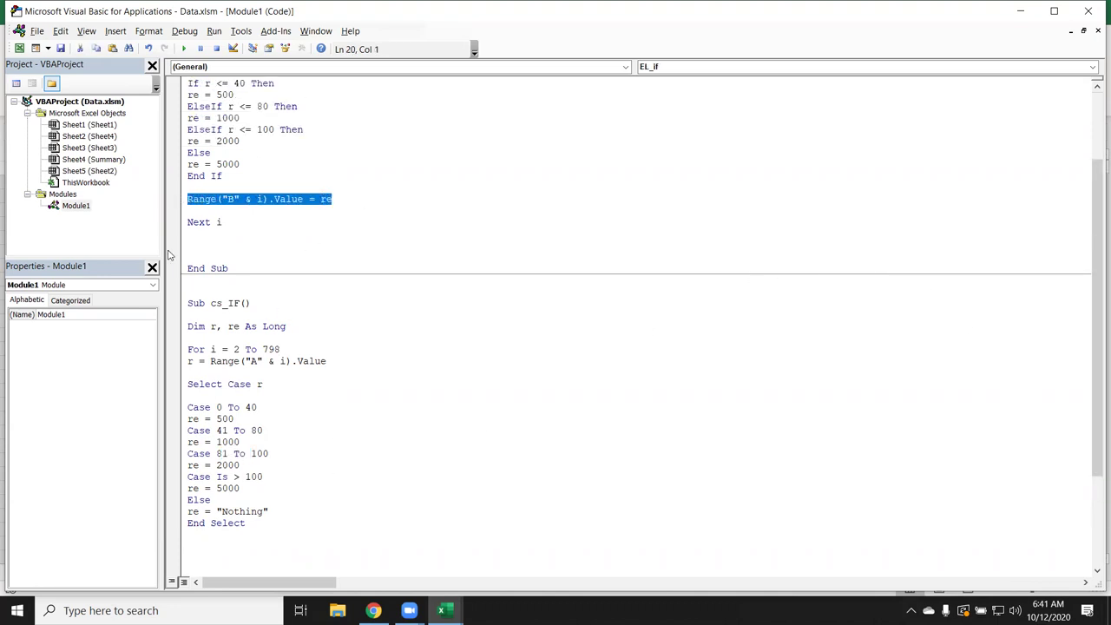
{"action": "left_click", "coordinate": [196, 557]}
{"action": "type", "text": "Range(\"B\" & i).Value = re"}
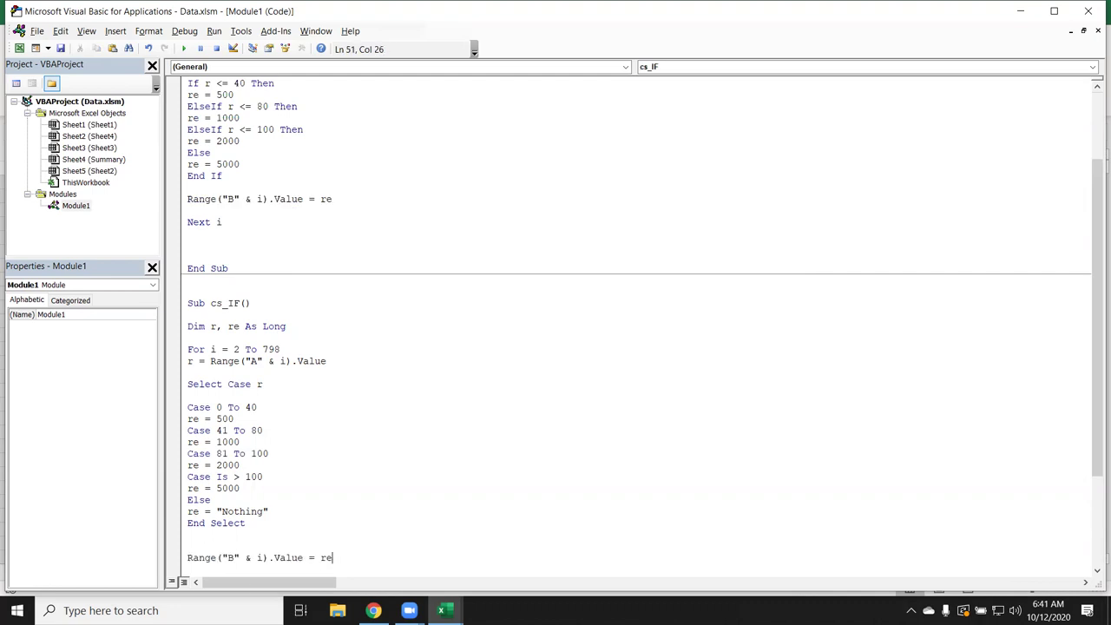
{"action": "scroll", "coordinate": [389, 521], "scroll_direction": "down", "scroll_amount": 4}
{"action": "left_click", "coordinate": [373, 611]}
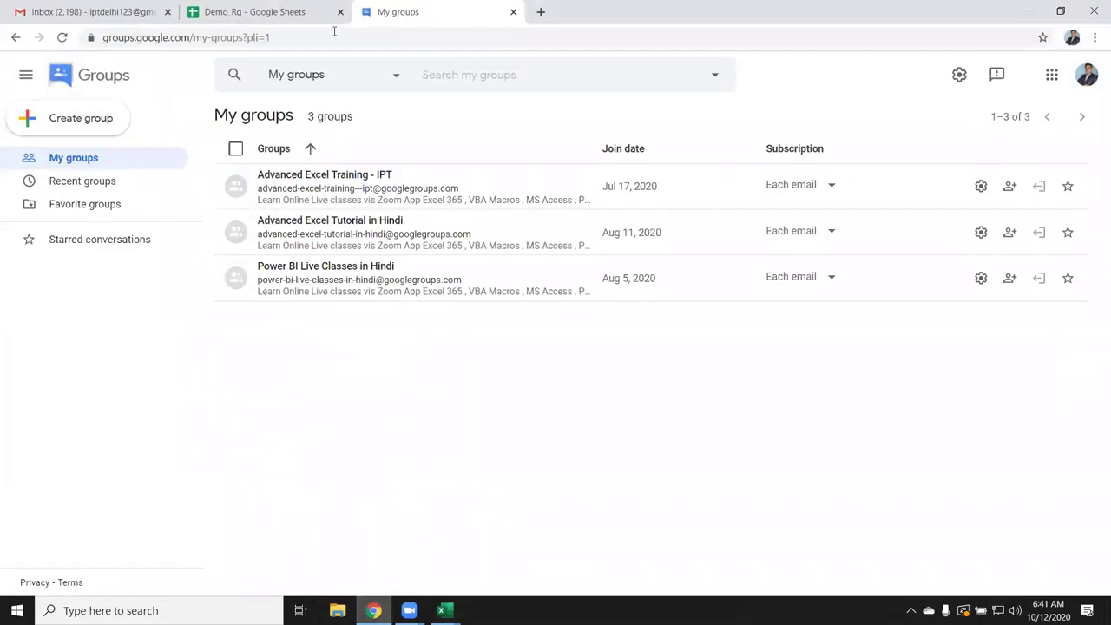
In a new tab, search for techonthenet and open the TechOnTheNet home page
{"action": "left_click", "coordinate": [545, 11]}
{"action": "type", "text": "te"}
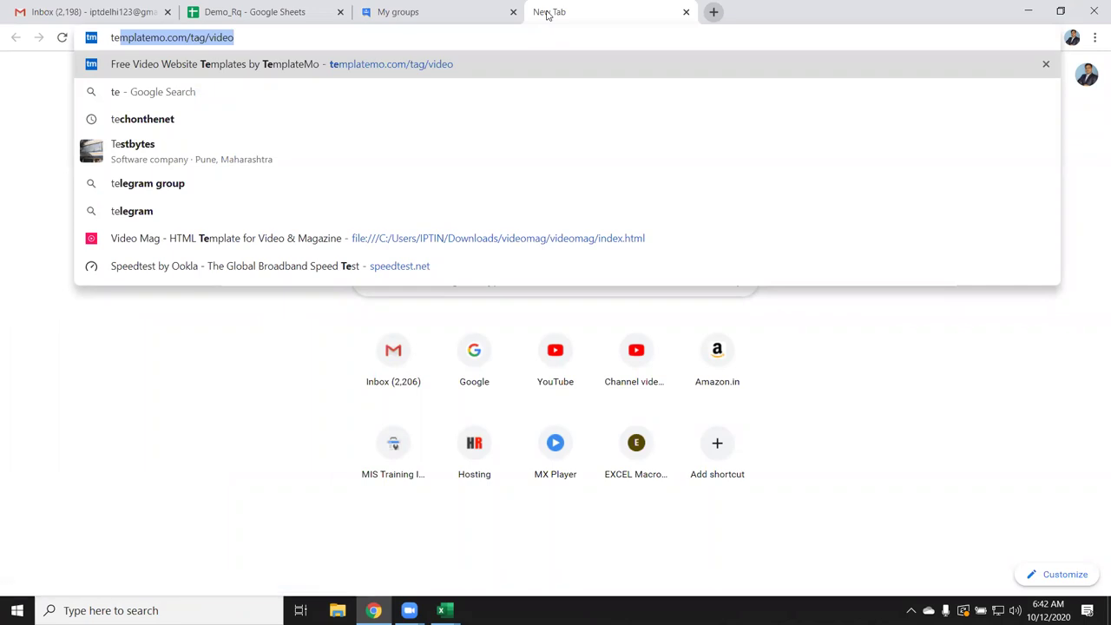
{"action": "left_click", "coordinate": [466, 131]}
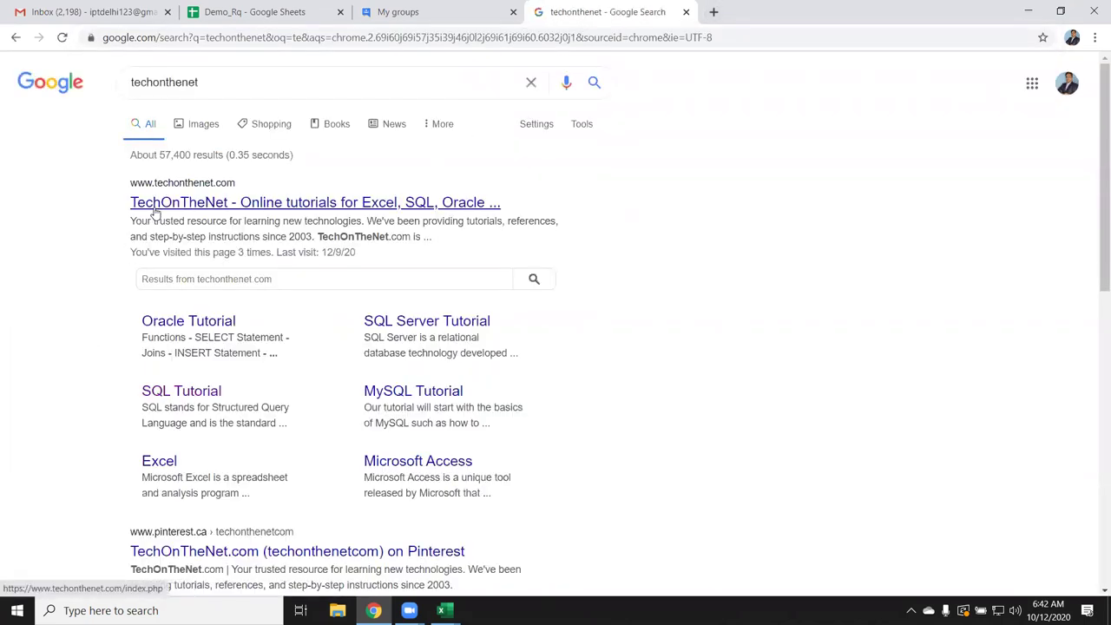
{"action": "left_click", "coordinate": [153, 208]}
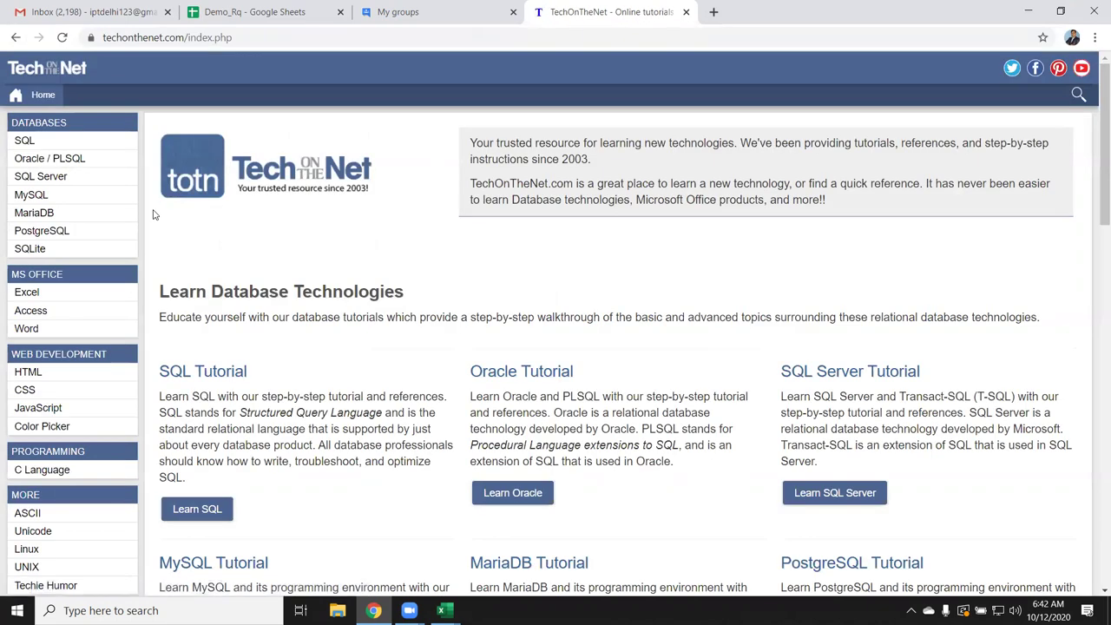
{"action": "scroll", "coordinate": [199, 343], "scroll_direction": "down", "scroll_amount": 3}
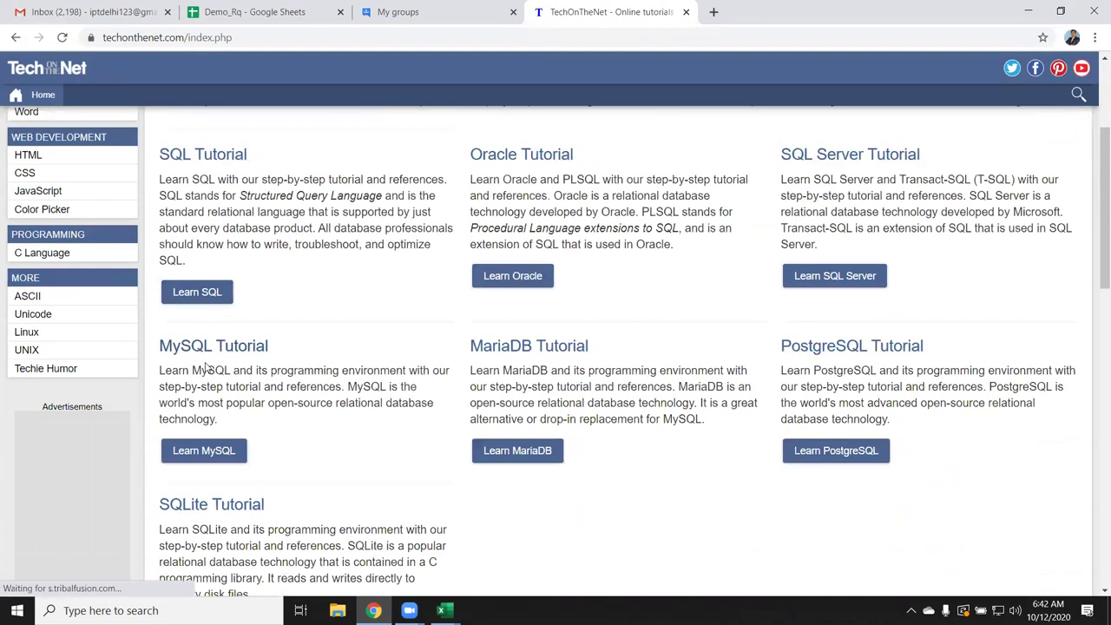
{"action": "scroll", "coordinate": [206, 368], "scroll_direction": "up", "scroll_amount": 3}
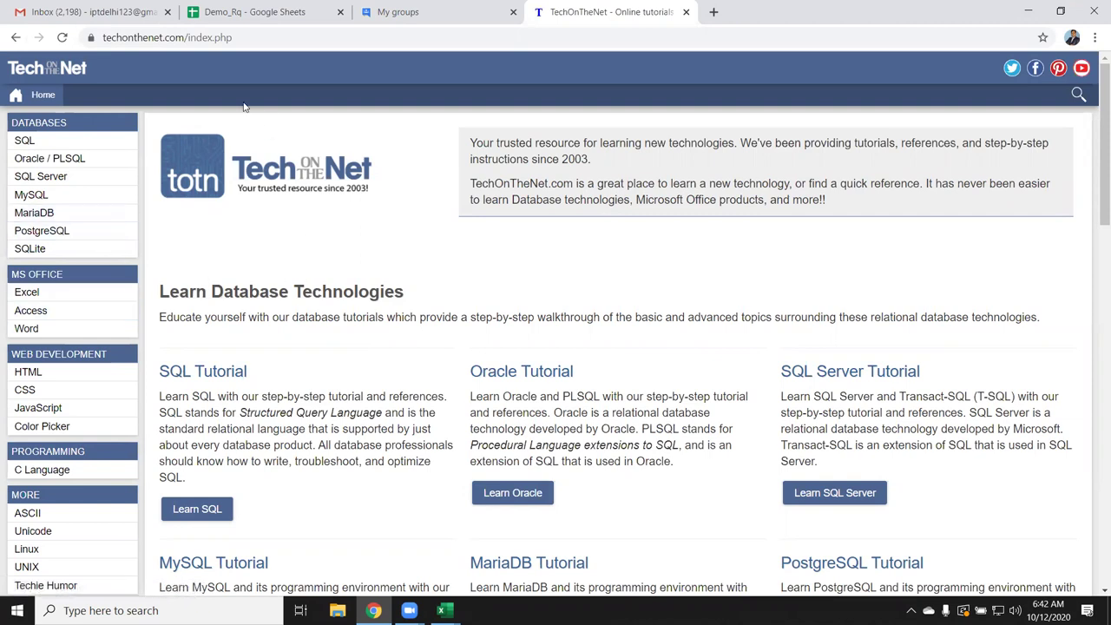
Go to google.com and search for 'vba function list'
{"action": "left_click", "coordinate": [156, 39]}
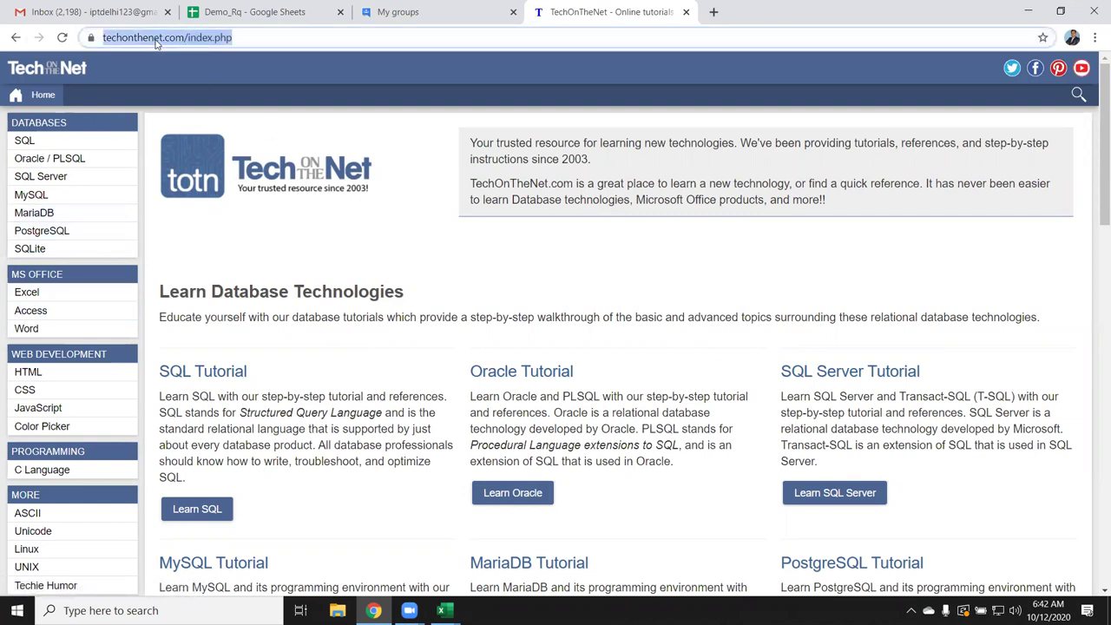
{"action": "type", "text": "goo"}
{"action": "key", "text": "Return"}
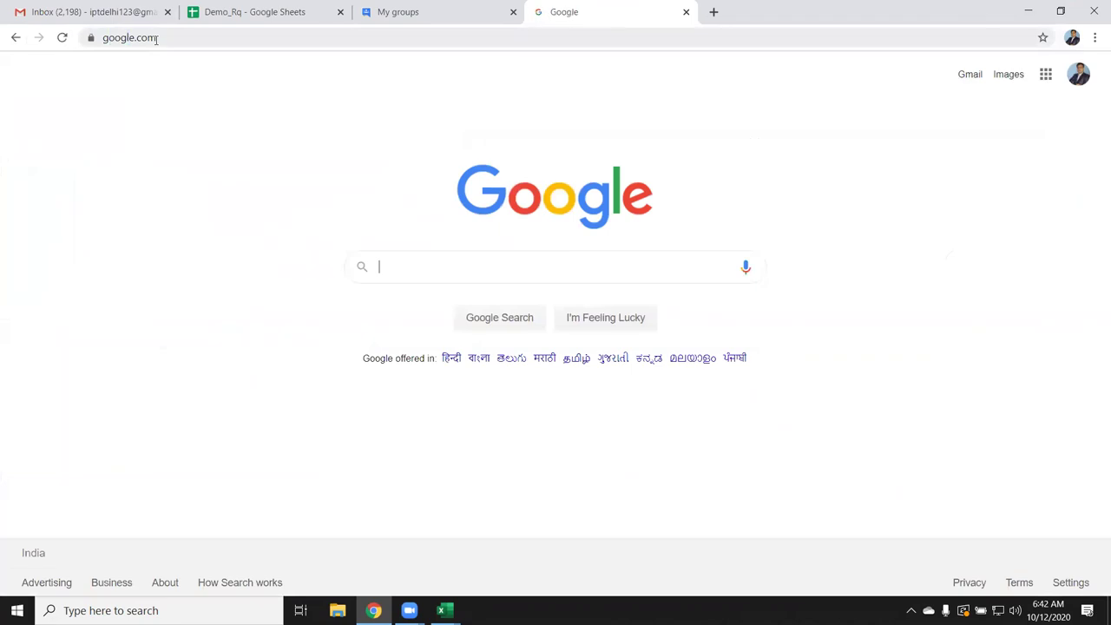
{"action": "type", "text": "vba"}
{"action": "key", "text": "Down"}
{"action": "key", "text": "Return"}
Open TechOnTheNet's VBA Functions by Category page and bring up link options for CASE under Logical Functions
{"action": "left_click", "coordinate": [260, 208]}
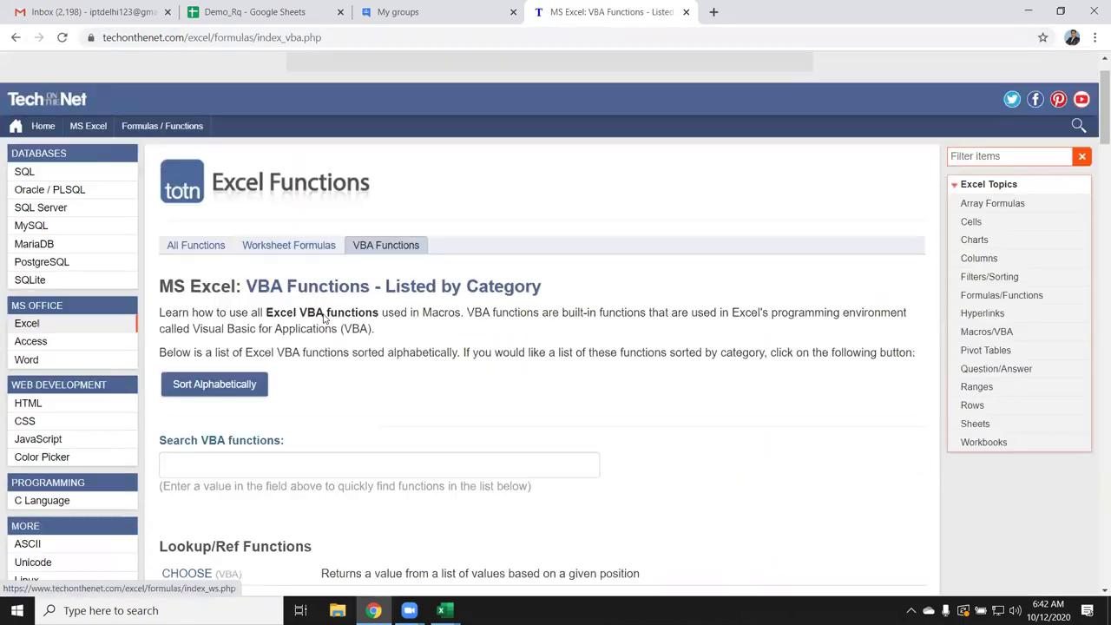
{"action": "scroll", "coordinate": [590, 431], "scroll_direction": "down", "scroll_amount": 2}
{"action": "scroll", "coordinate": [595, 434], "scroll_direction": "down", "scroll_amount": 2}
{"action": "scroll", "coordinate": [596, 419], "scroll_direction": "down", "scroll_amount": 1}
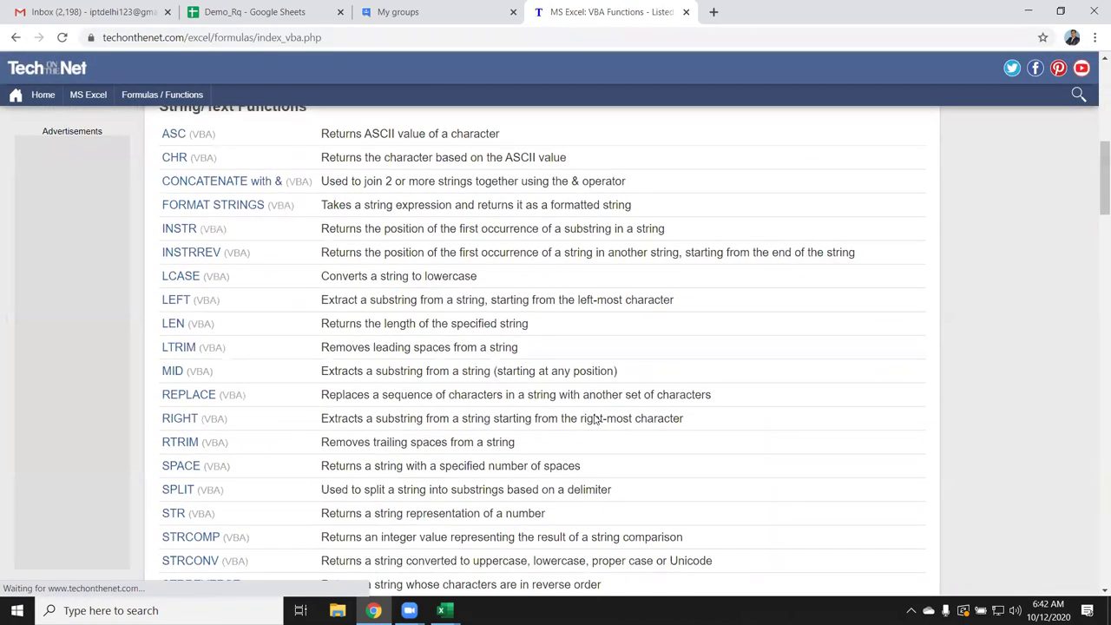
{"action": "scroll", "coordinate": [290, 339], "scroll_direction": "down", "scroll_amount": 2}
{"action": "scroll", "coordinate": [318, 353], "scroll_direction": "down", "scroll_amount": 8}
{"action": "scroll", "coordinate": [320, 350], "scroll_direction": "down", "scroll_amount": 2}
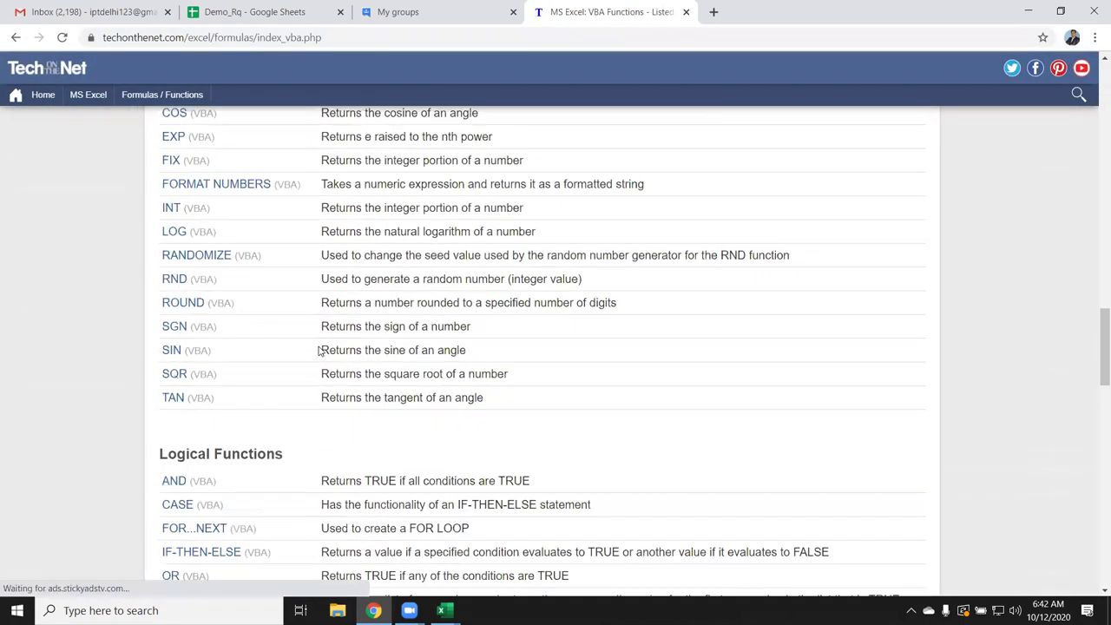
{"action": "scroll", "coordinate": [318, 350], "scroll_direction": "down", "scroll_amount": 4}
{"action": "scroll", "coordinate": [318, 352], "scroll_direction": "down", "scroll_amount": 2}
{"action": "scroll", "coordinate": [318, 353], "scroll_direction": "down", "scroll_amount": 1}
{"action": "scroll", "coordinate": [320, 353], "scroll_direction": "down", "scroll_amount": 2}
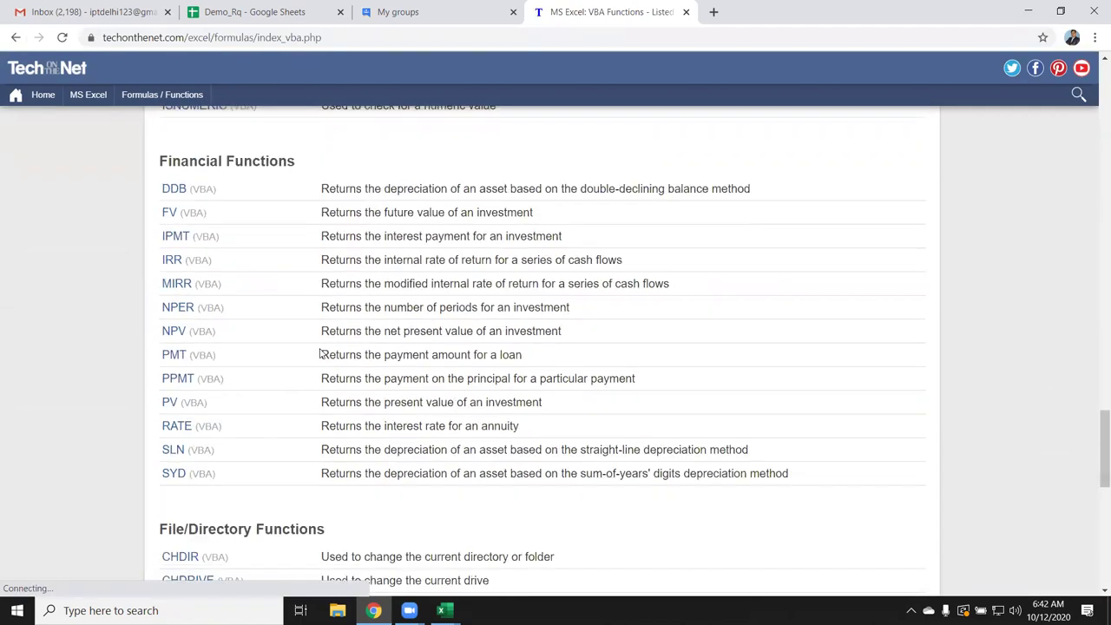
{"action": "scroll", "coordinate": [319, 353], "scroll_direction": "up", "scroll_amount": 3}
{"action": "scroll", "coordinate": [320, 354], "scroll_direction": "down", "scroll_amount": 5}
{"action": "scroll", "coordinate": [319, 353], "scroll_direction": "down", "scroll_amount": 2}
{"action": "scroll", "coordinate": [320, 353], "scroll_direction": "down", "scroll_amount": 4}
{"action": "scroll", "coordinate": [322, 352], "scroll_direction": "up", "scroll_amount": 8}
{"action": "scroll", "coordinate": [323, 351], "scroll_direction": "up", "scroll_amount": 7}
{"action": "scroll", "coordinate": [326, 350], "scroll_direction": "up", "scroll_amount": 3}
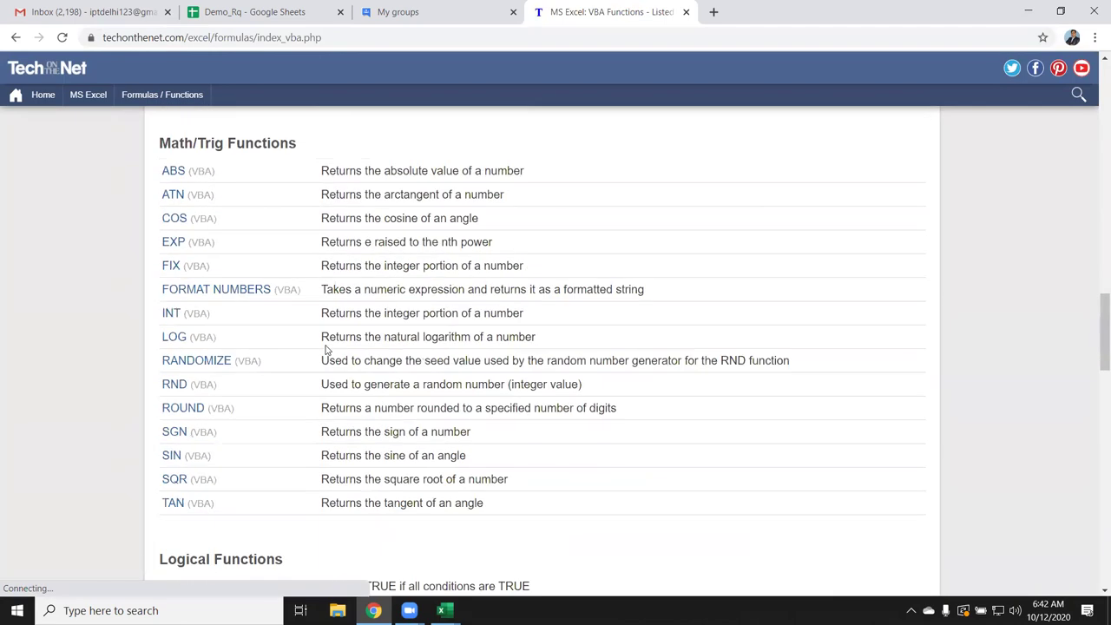
{"action": "scroll", "coordinate": [327, 350], "scroll_direction": "up", "scroll_amount": 3}
{"action": "scroll", "coordinate": [326, 350], "scroll_direction": "up", "scroll_amount": 3}
{"action": "scroll", "coordinate": [326, 349], "scroll_direction": "up", "scroll_amount": 2}
{"action": "scroll", "coordinate": [327, 347], "scroll_direction": "up", "scroll_amount": 3}
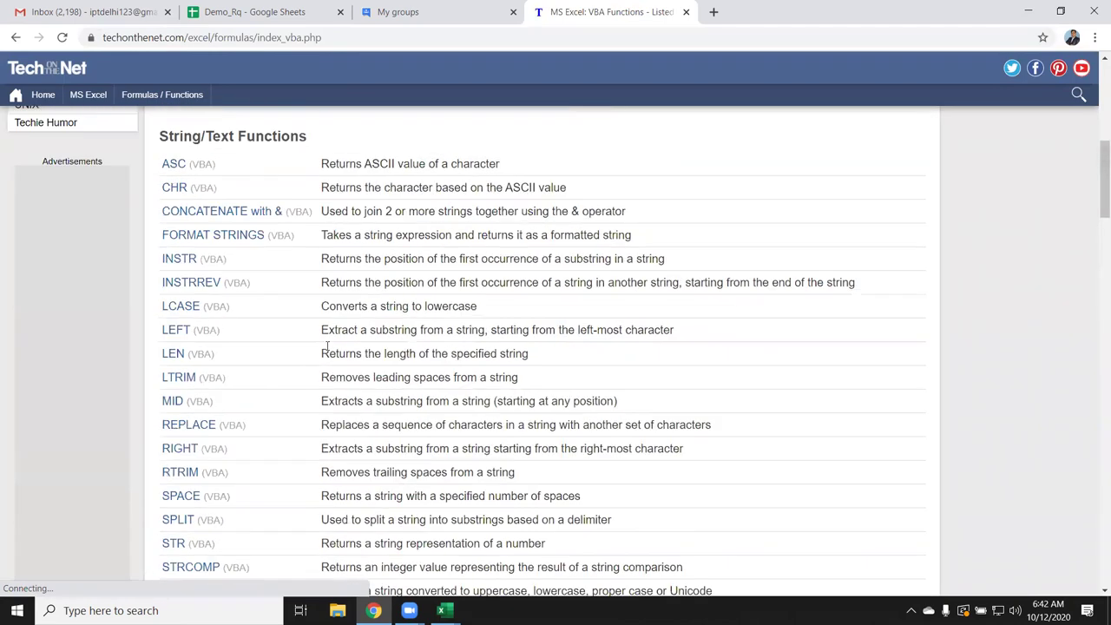
{"action": "scroll", "coordinate": [328, 347], "scroll_direction": "up", "scroll_amount": 3}
{"action": "scroll", "coordinate": [327, 347], "scroll_direction": "up", "scroll_amount": 3}
{"action": "scroll", "coordinate": [328, 350], "scroll_direction": "down", "scroll_amount": 3}
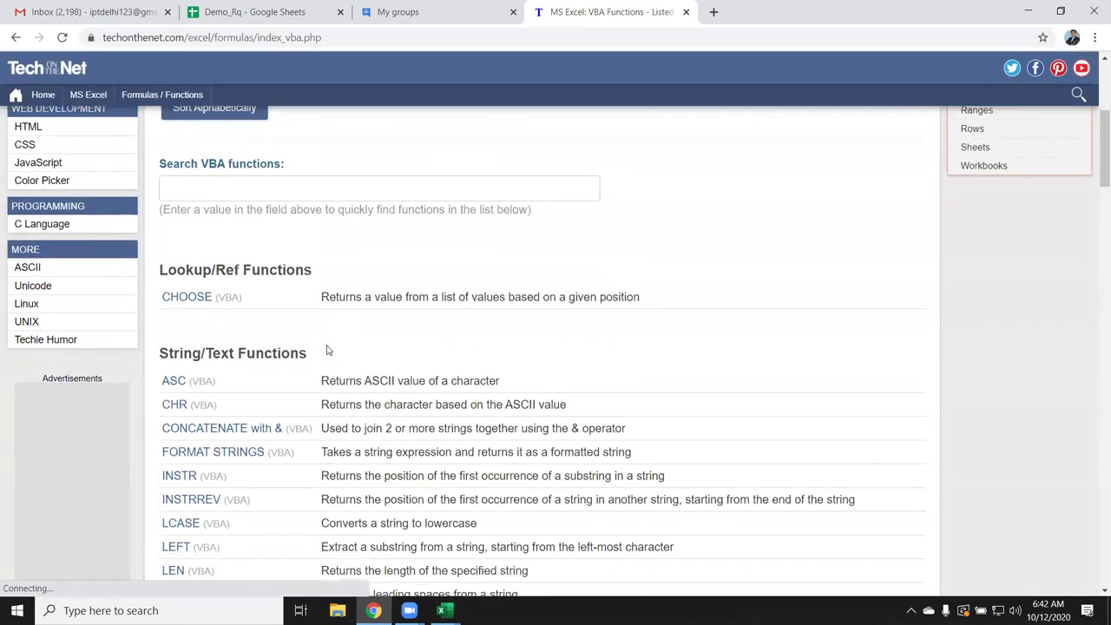
{"action": "scroll", "coordinate": [327, 350], "scroll_direction": "up", "scroll_amount": 3}
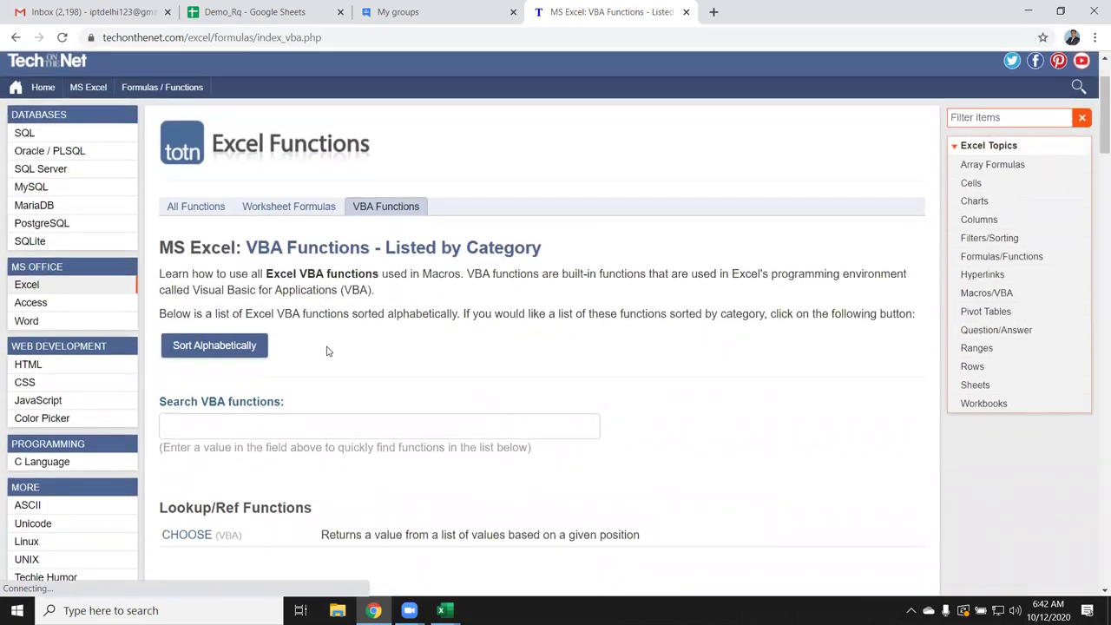
{"action": "scroll", "coordinate": [326, 351], "scroll_direction": "down", "scroll_amount": 6}
{"action": "scroll", "coordinate": [327, 350], "scroll_direction": "down", "scroll_amount": 3}
{"action": "scroll", "coordinate": [326, 349], "scroll_direction": "down", "scroll_amount": 4}
{"action": "scroll", "coordinate": [327, 348], "scroll_direction": "down", "scroll_amount": 3}
{"action": "scroll", "coordinate": [328, 347], "scroll_direction": "down", "scroll_amount": 1}
{"action": "scroll", "coordinate": [328, 347], "scroll_direction": "down", "scroll_amount": 3}
{"action": "scroll", "coordinate": [328, 349], "scroll_direction": "down", "scroll_amount": 1}
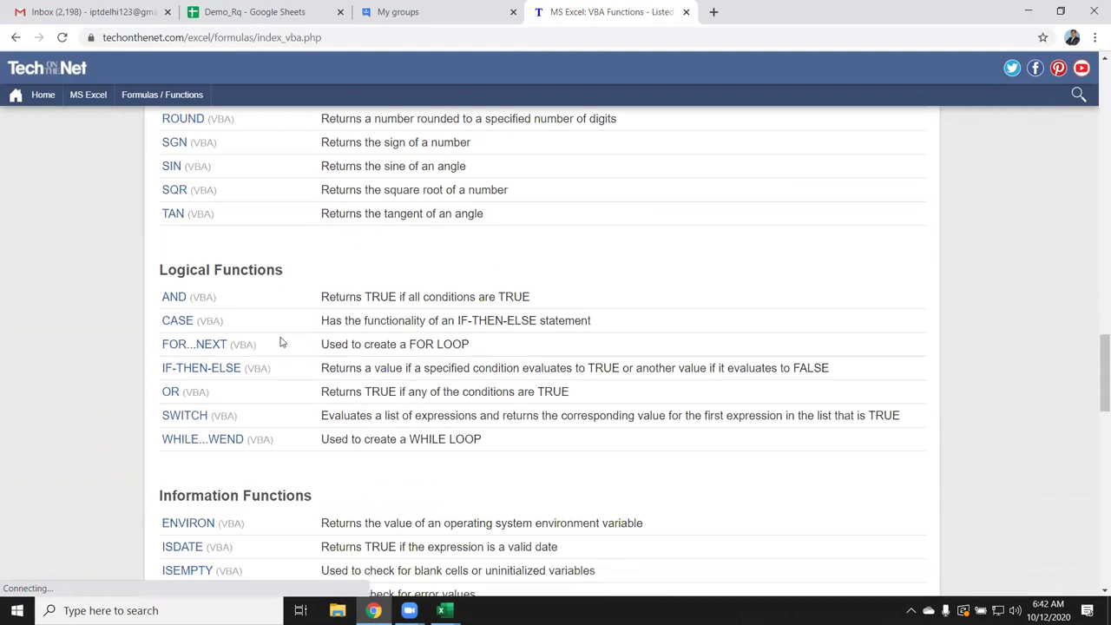
{"action": "scroll", "coordinate": [282, 336], "scroll_direction": "down", "scroll_amount": 1}
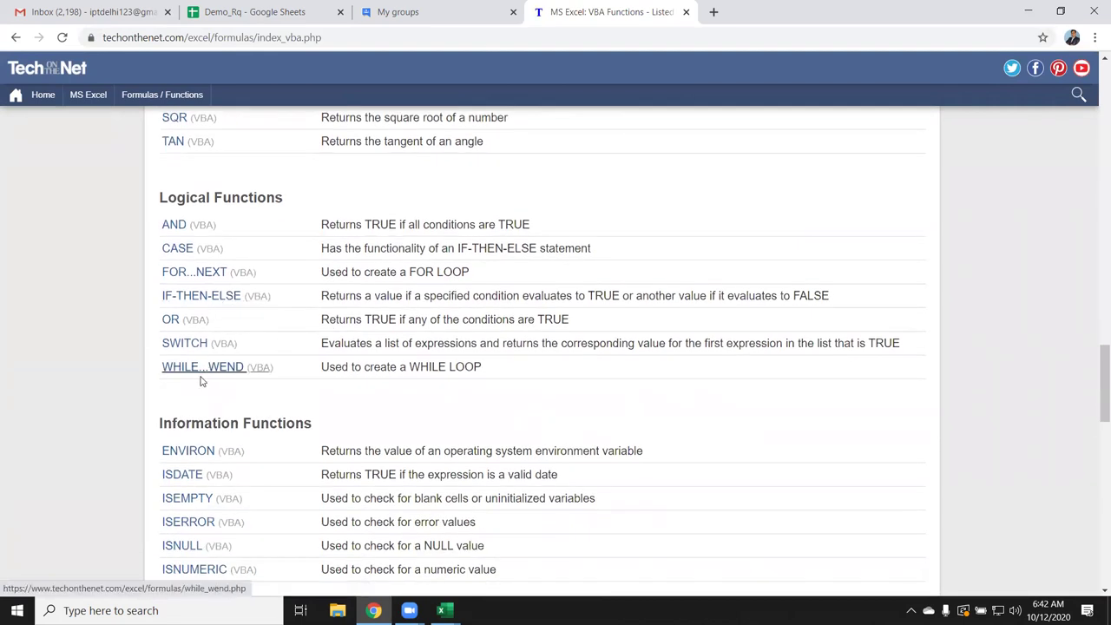
{"action": "left_click", "coordinate": [188, 232]}
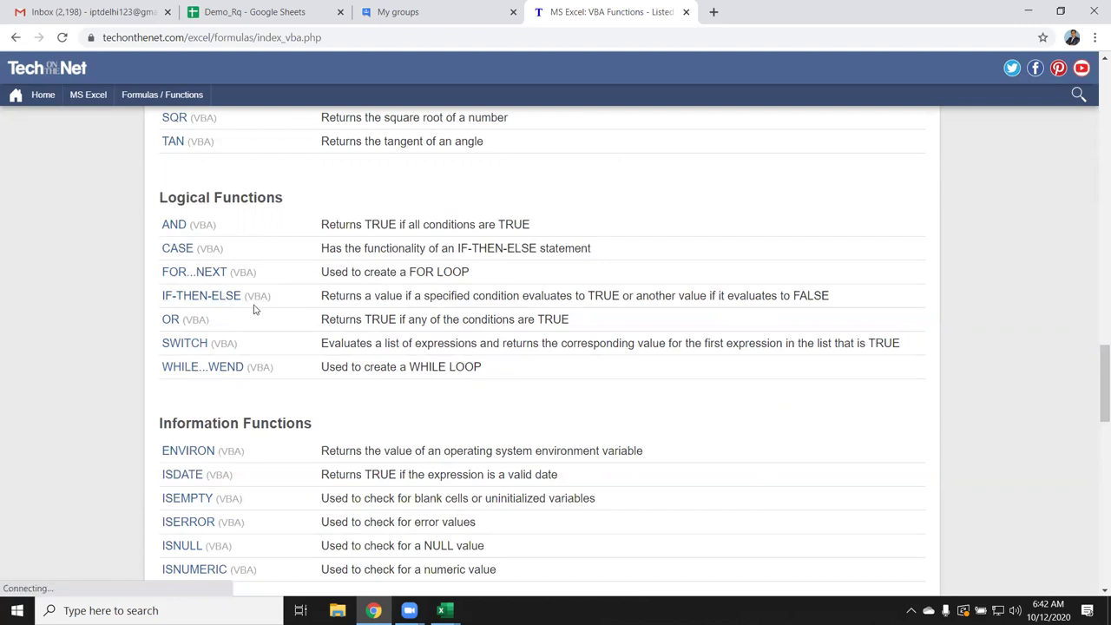
{"action": "right_click", "coordinate": [196, 254]}
Open the CASE statement tutorial in a new tab and highlight test_expression in its syntax
{"action": "left_click", "coordinate": [199, 261]}
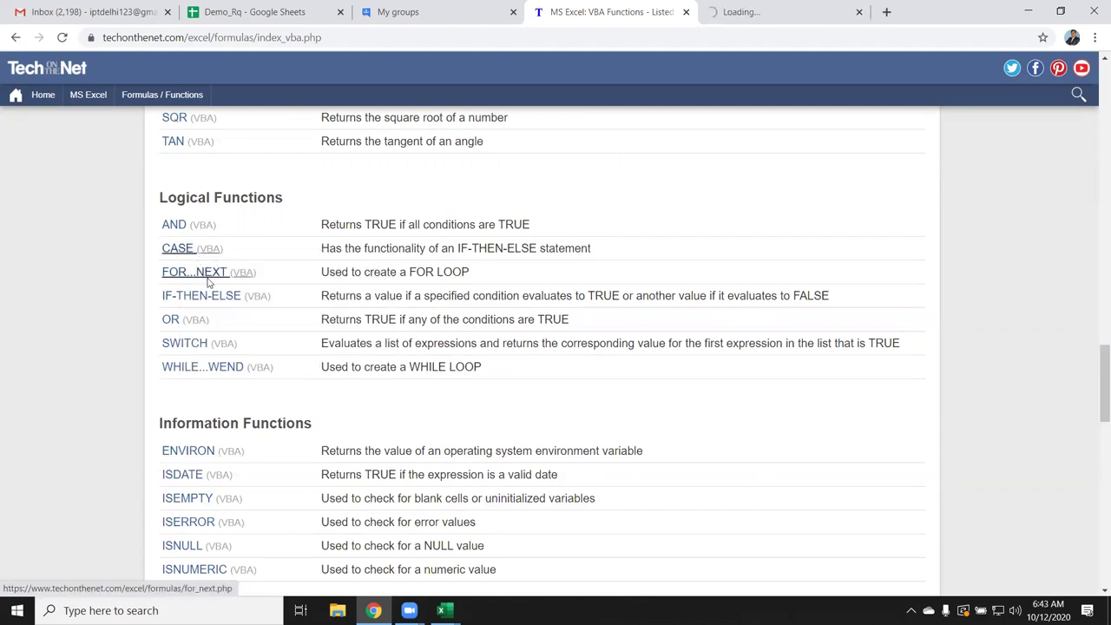
{"action": "left_click", "coordinate": [772, 16]}
{"action": "scroll", "coordinate": [447, 337], "scroll_direction": "down", "scroll_amount": 4}
{"action": "scroll", "coordinate": [448, 338], "scroll_direction": "down", "scroll_amount": 2}
{"action": "scroll", "coordinate": [448, 338], "scroll_direction": "up", "scroll_amount": 2}
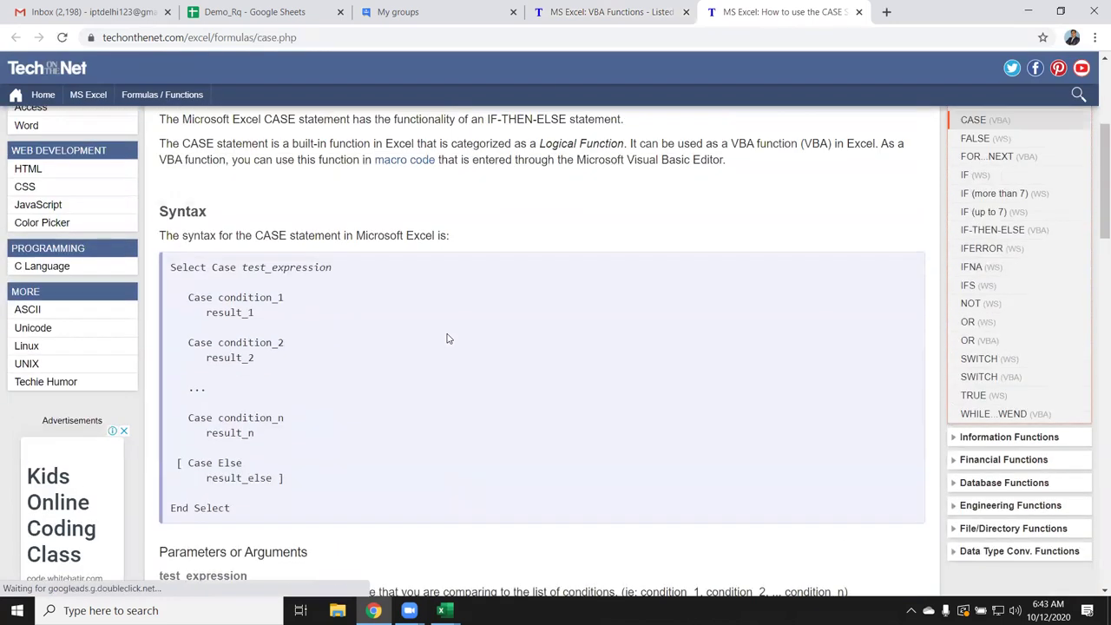
{"action": "left_click_drag", "start_coordinate": [250, 272], "coordinate": [351, 278]}
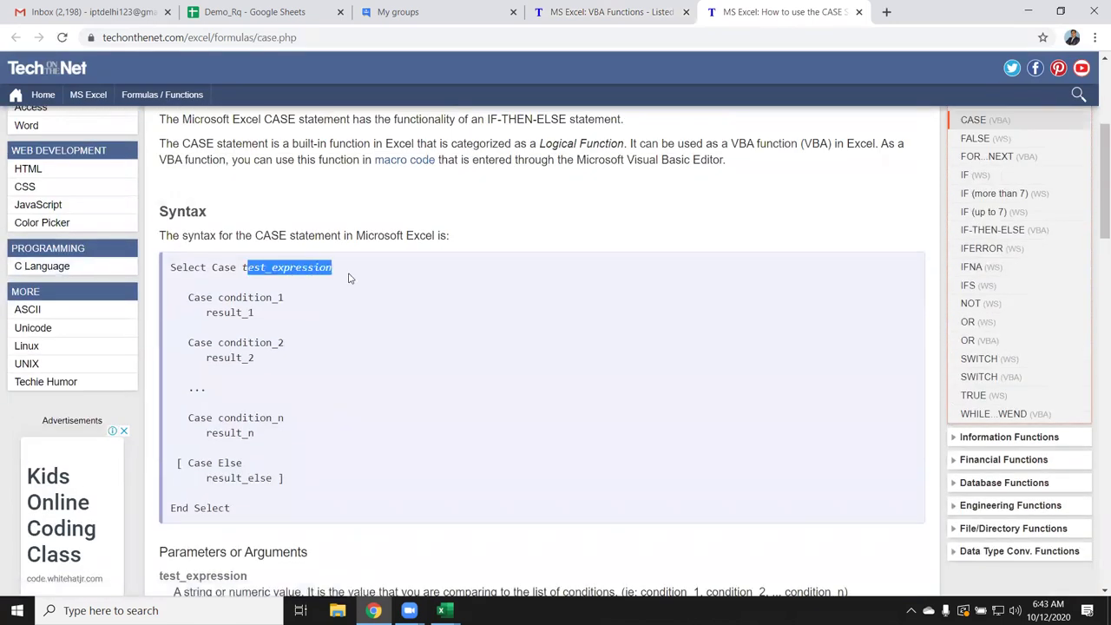
{"action": "left_click", "coordinate": [284, 300]}
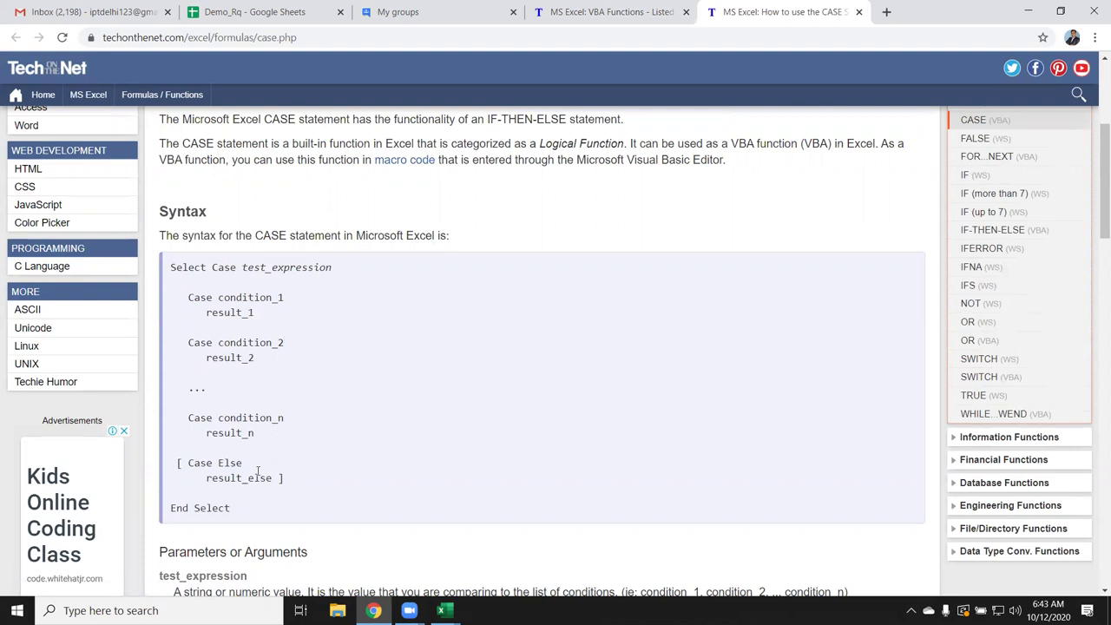
Review the range-based Select Case example: 1 To 10, 11 To 20 and Case Else
{"action": "scroll", "coordinate": [258, 471], "scroll_direction": "down", "scroll_amount": 3}
{"action": "scroll", "coordinate": [260, 460], "scroll_direction": "down", "scroll_amount": 3}
{"action": "scroll", "coordinate": [265, 447], "scroll_direction": "down", "scroll_amount": 4}
{"action": "scroll", "coordinate": [269, 431], "scroll_direction": "down", "scroll_amount": 2}
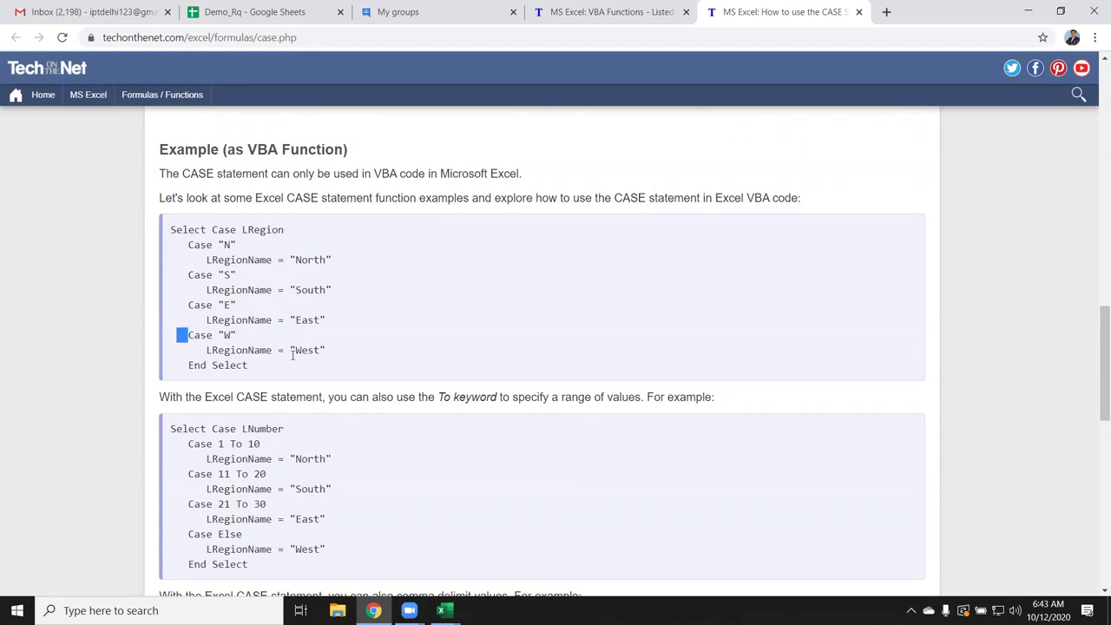
{"action": "scroll", "coordinate": [290, 352], "scroll_direction": "down", "scroll_amount": 2}
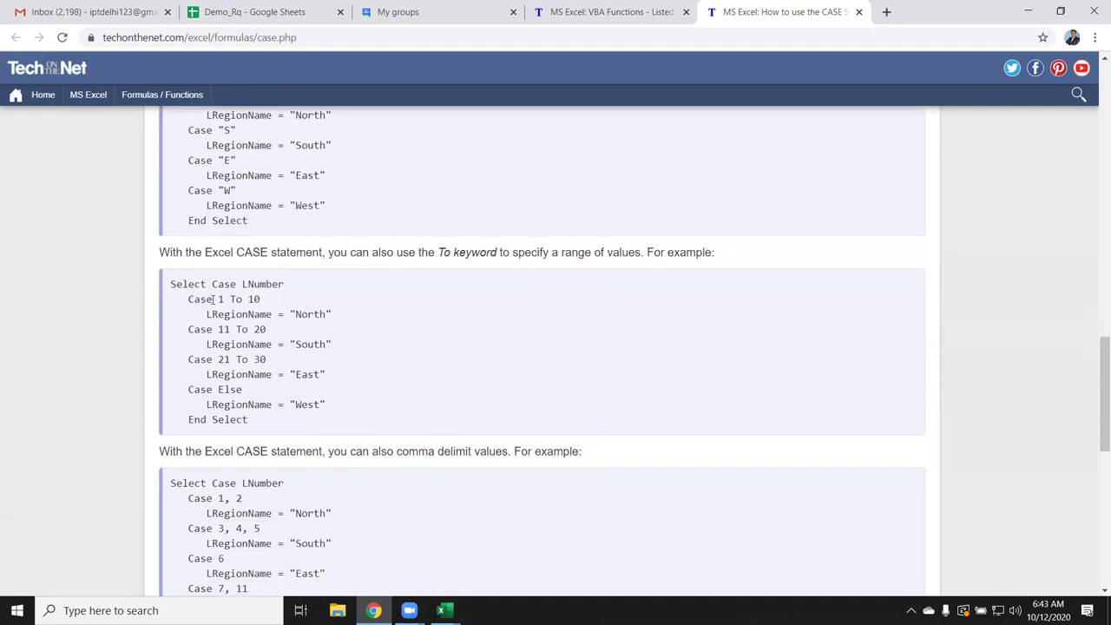
{"action": "mouse_move", "coordinate": [219, 300]}
{"action": "left_mouse_down"}
{"action": "mouse_move", "coordinate": [260, 301]}
{"action": "mouse_move", "coordinate": [267, 330]}
{"action": "left_mouse_up"}
{"action": "left_click", "coordinate": [298, 314]}
{"action": "left_click", "coordinate": [303, 342]}
{"action": "double_click", "coordinate": [201, 388]}
Add 'Case' before Else in the cs_IF macro so it reads Case Else, then return to the tutorial
{"action": "mouse_move", "coordinate": [442, 610]}
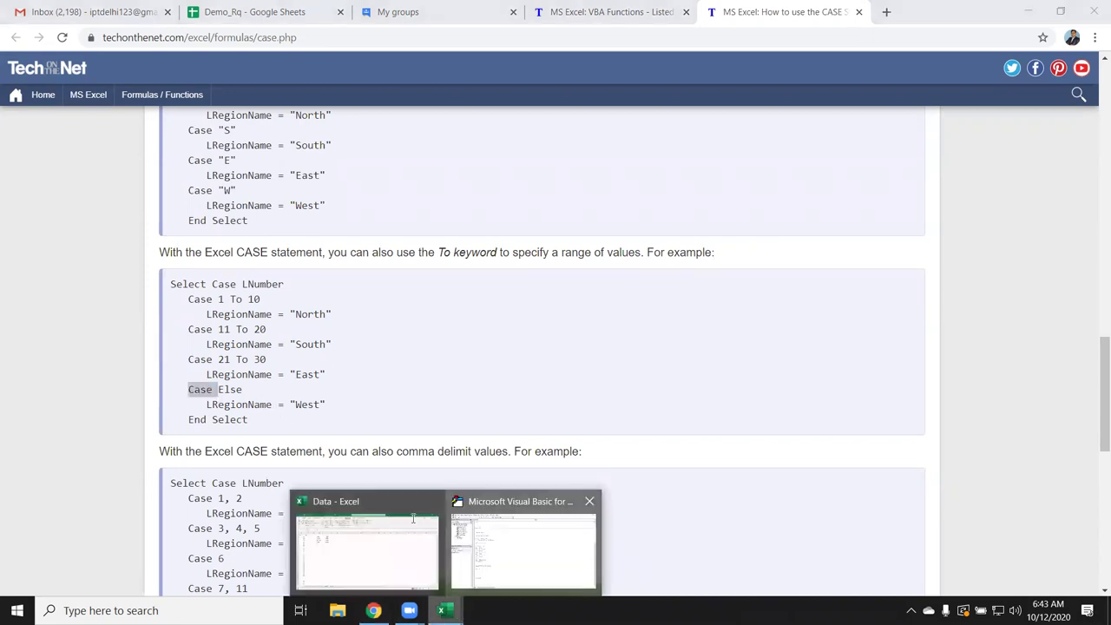
{"action": "left_click", "coordinate": [521, 547]}
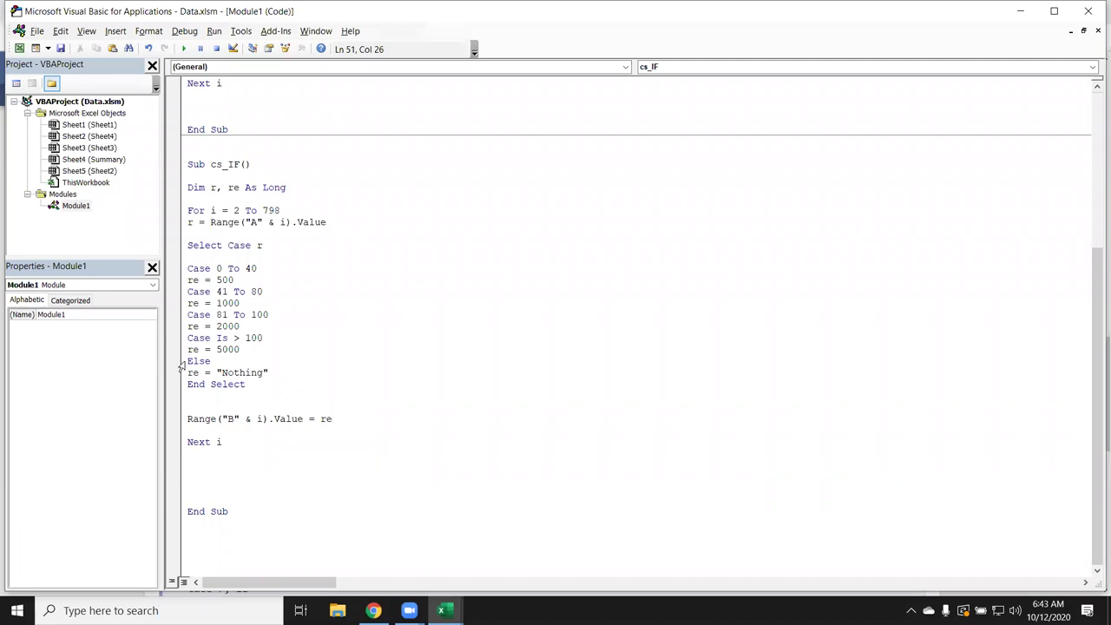
{"action": "type", "text": "Case"}
{"action": "left_click", "coordinate": [319, 419]}
{"action": "key", "text": "alt+Tab"}
{"action": "left_click", "coordinate": [325, 424]}
Review the comma-list CASE example, picking out the values 1, 2, then 3, 4, 5, and 6
{"action": "scroll", "coordinate": [330, 432], "scroll_direction": "down", "scroll_amount": 2}
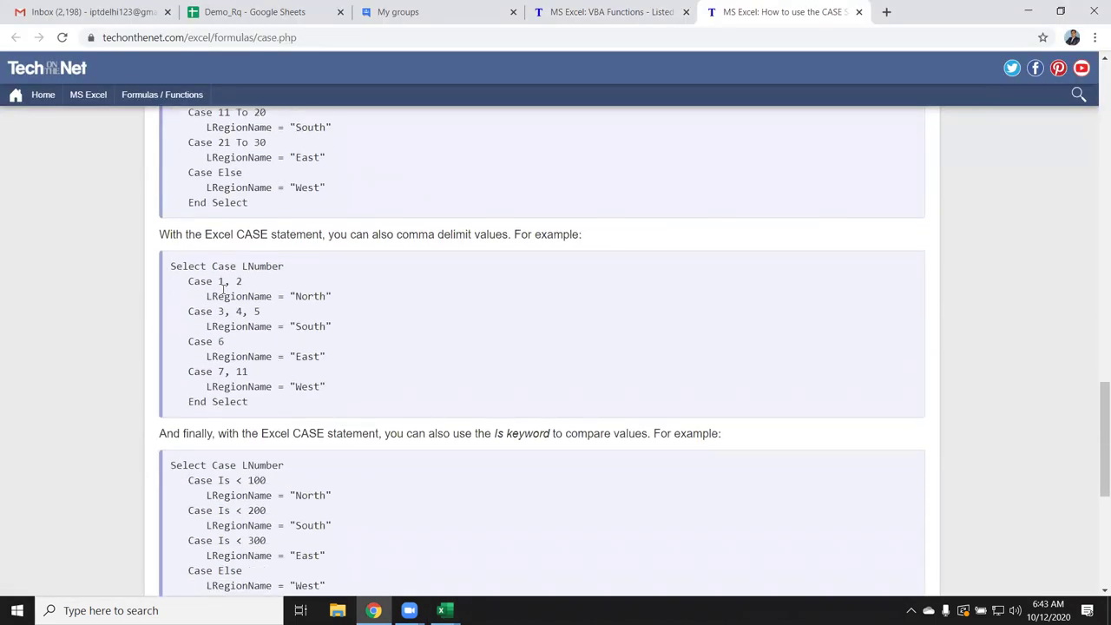
{"action": "left_click_drag", "start_coordinate": [244, 282], "coordinate": [222, 283]}
{"action": "left_click", "coordinate": [315, 298]}
{"action": "left_click_drag", "start_coordinate": [258, 312], "coordinate": [218, 312]}
{"action": "left_click", "coordinate": [303, 323]}
{"action": "double_click", "coordinate": [220, 343]}
{"action": "left_click", "coordinate": [298, 354]}
{"action": "left_click_drag", "start_coordinate": [219, 371], "coordinate": [266, 377]}
Review the Is-comparison example: Is < 100, Is < 200, and Case Else through End Select
{"action": "scroll", "coordinate": [268, 377], "scroll_direction": "down", "scroll_amount": 2}
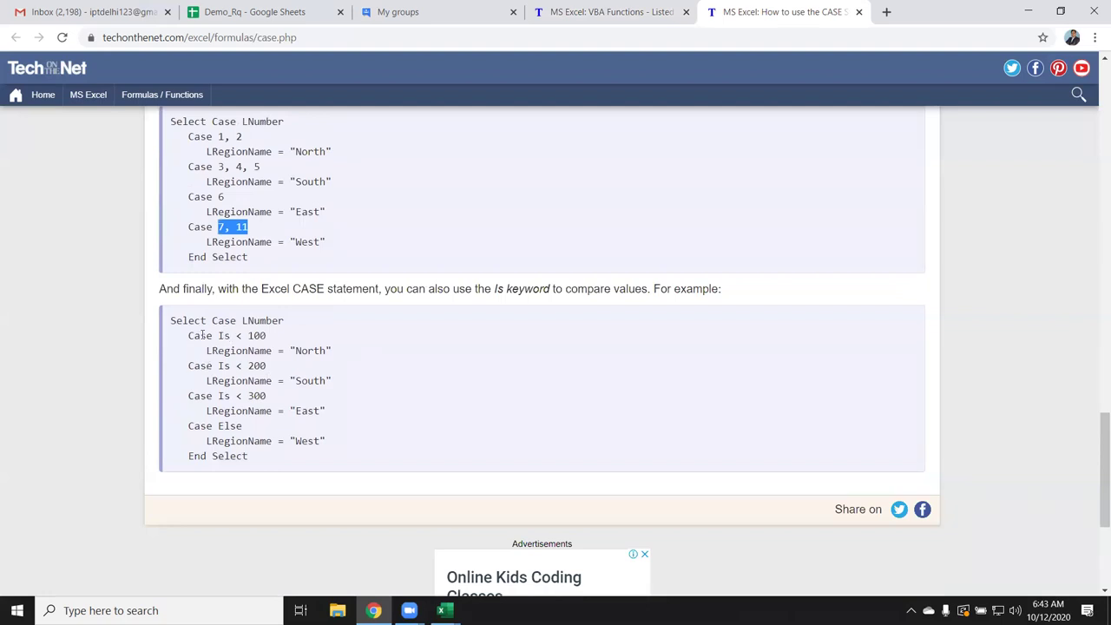
{"action": "left_click_drag", "start_coordinate": [218, 335], "coordinate": [265, 337]}
{"action": "mouse_move", "coordinate": [218, 365]}
{"action": "left_mouse_down"}
{"action": "mouse_move", "coordinate": [216, 399]}
{"action": "mouse_move", "coordinate": [260, 397]}
{"action": "left_mouse_up"}
{"action": "left_click_drag", "start_coordinate": [201, 442], "coordinate": [311, 466]}
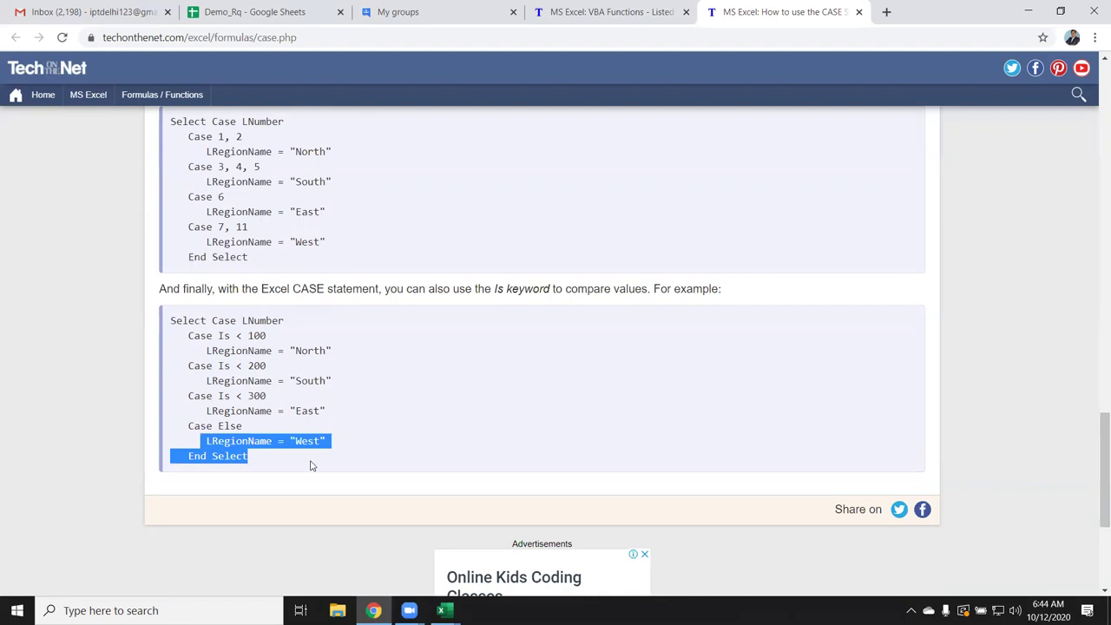
Go back to the 'VBA Functions - Listed by Category' tab
{"action": "scroll", "coordinate": [312, 464], "scroll_direction": "up", "scroll_amount": 1}
{"action": "scroll", "coordinate": [311, 462], "scroll_direction": "up", "scroll_amount": 2}
{"action": "scroll", "coordinate": [310, 458], "scroll_direction": "up", "scroll_amount": 4}
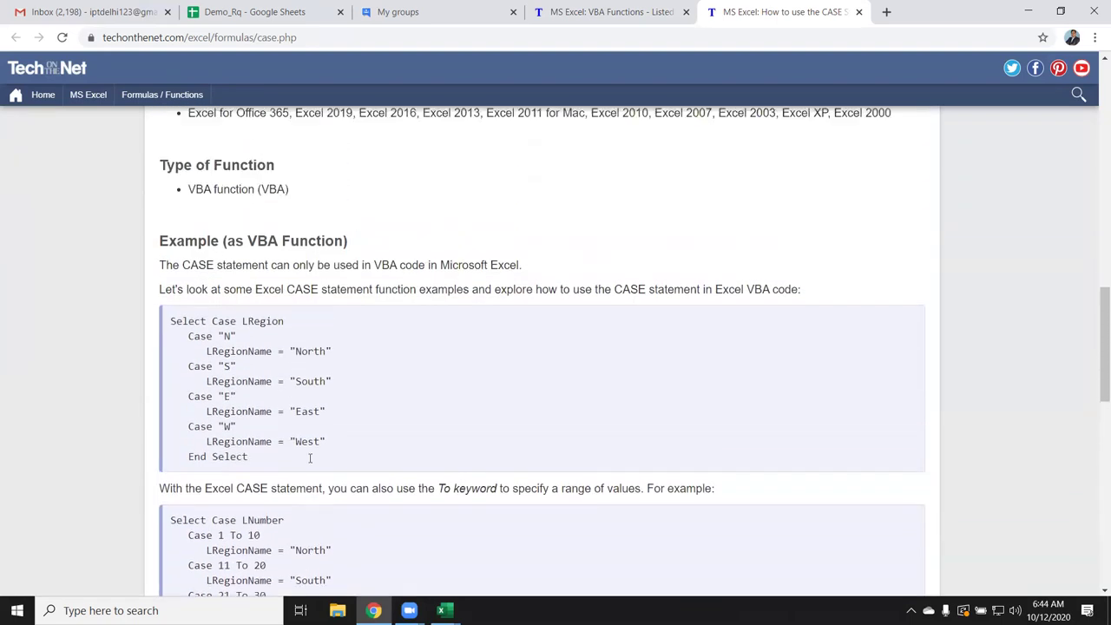
{"action": "scroll", "coordinate": [310, 459], "scroll_direction": "up", "scroll_amount": 2}
{"action": "scroll", "coordinate": [310, 458], "scroll_direction": "up", "scroll_amount": 1}
{"action": "scroll", "coordinate": [311, 457], "scroll_direction": "up", "scroll_amount": 2}
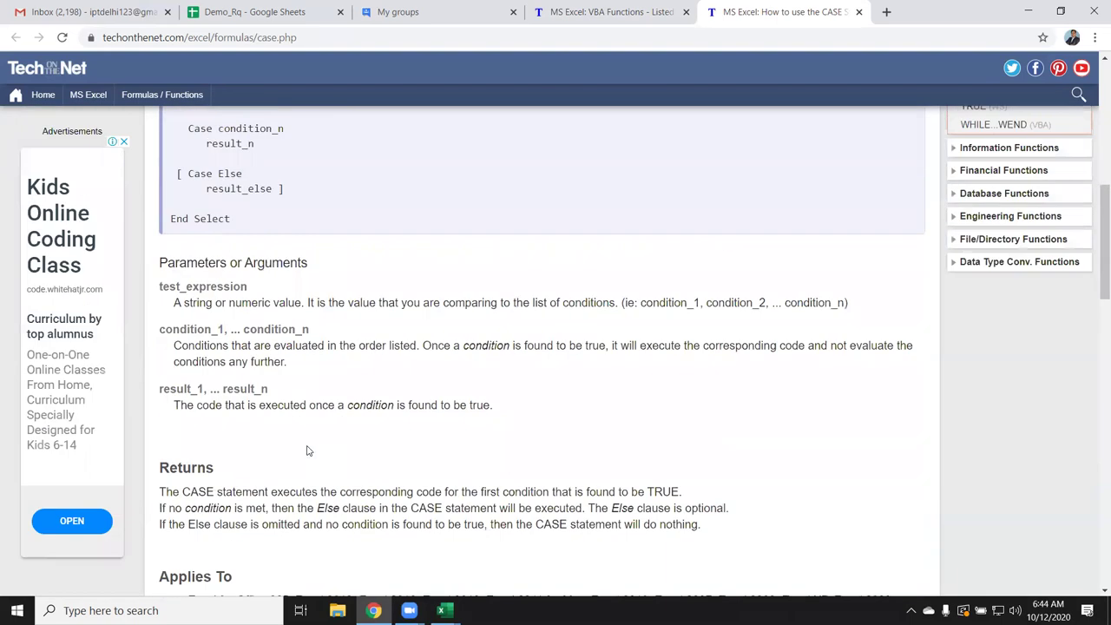
{"action": "scroll", "coordinate": [309, 450], "scroll_direction": "up", "scroll_amount": 3}
{"action": "scroll", "coordinate": [311, 449], "scroll_direction": "up", "scroll_amount": 1}
{"action": "scroll", "coordinate": [314, 449], "scroll_direction": "up", "scroll_amount": 1}
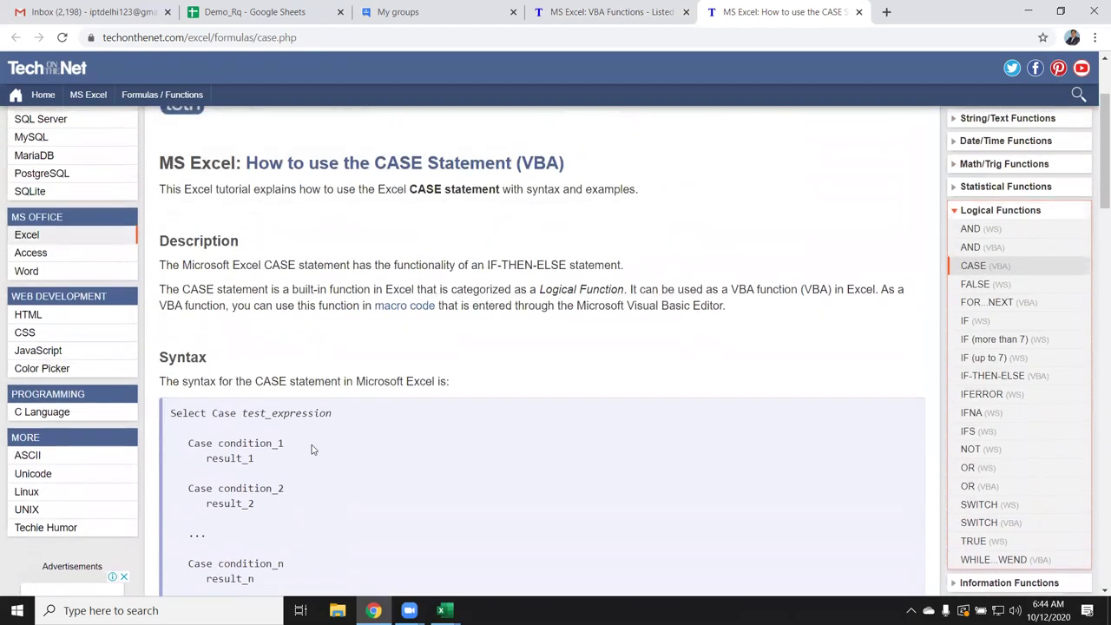
{"action": "scroll", "coordinate": [314, 449], "scroll_direction": "up", "scroll_amount": 2}
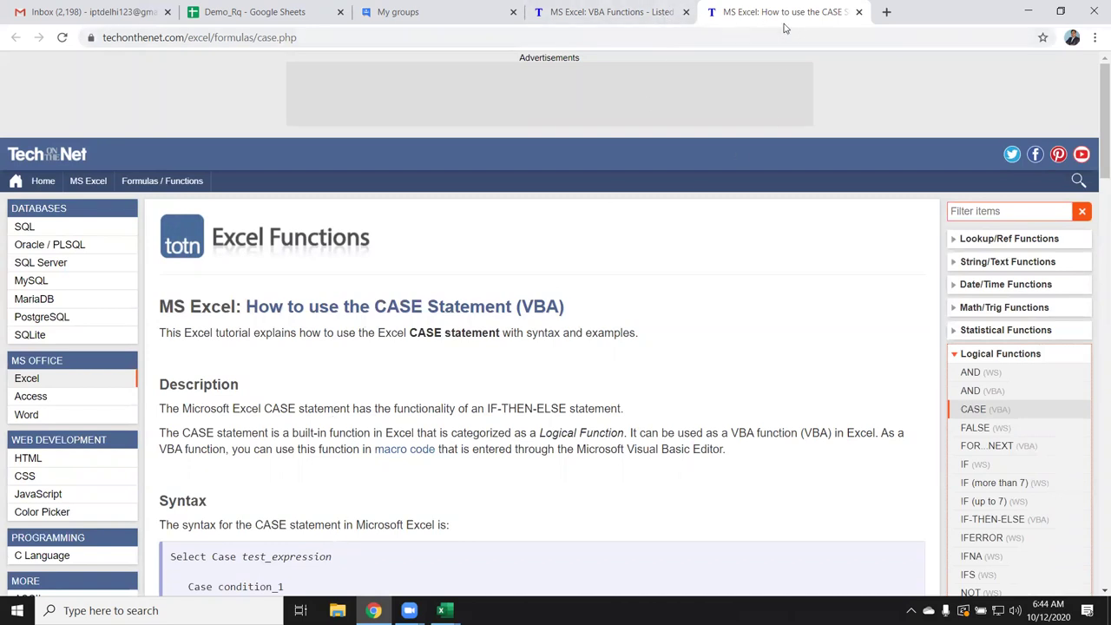
{"action": "left_click", "coordinate": [613, 12]}
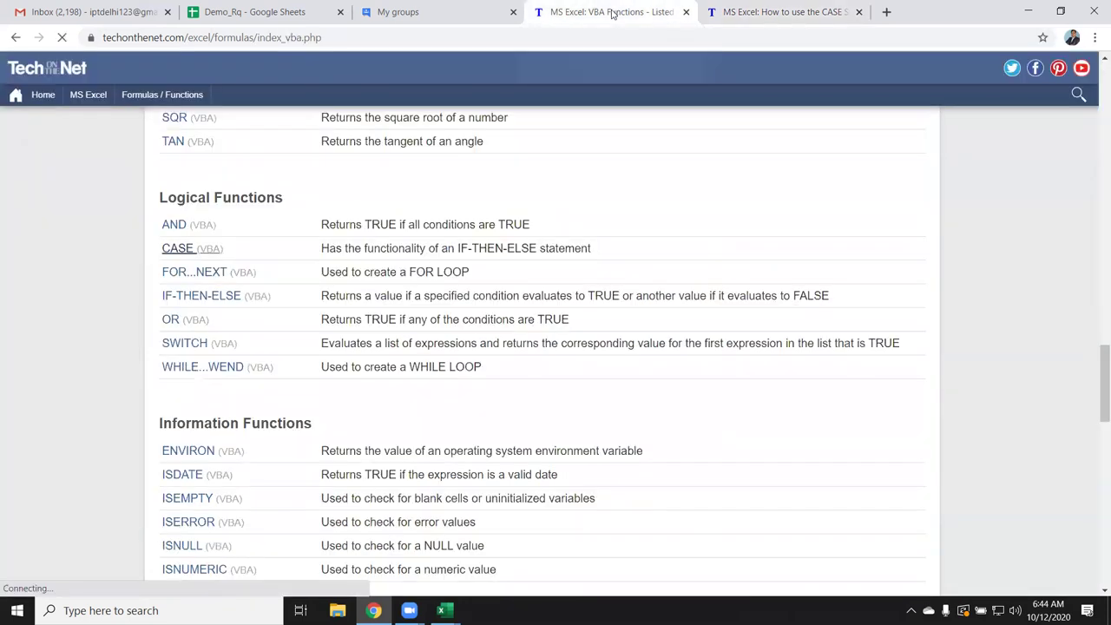
Open the IF-THEN-ELSE tutorial in a new tab and read through it
{"action": "right_click", "coordinate": [227, 295]}
{"action": "left_click", "coordinate": [261, 306]}
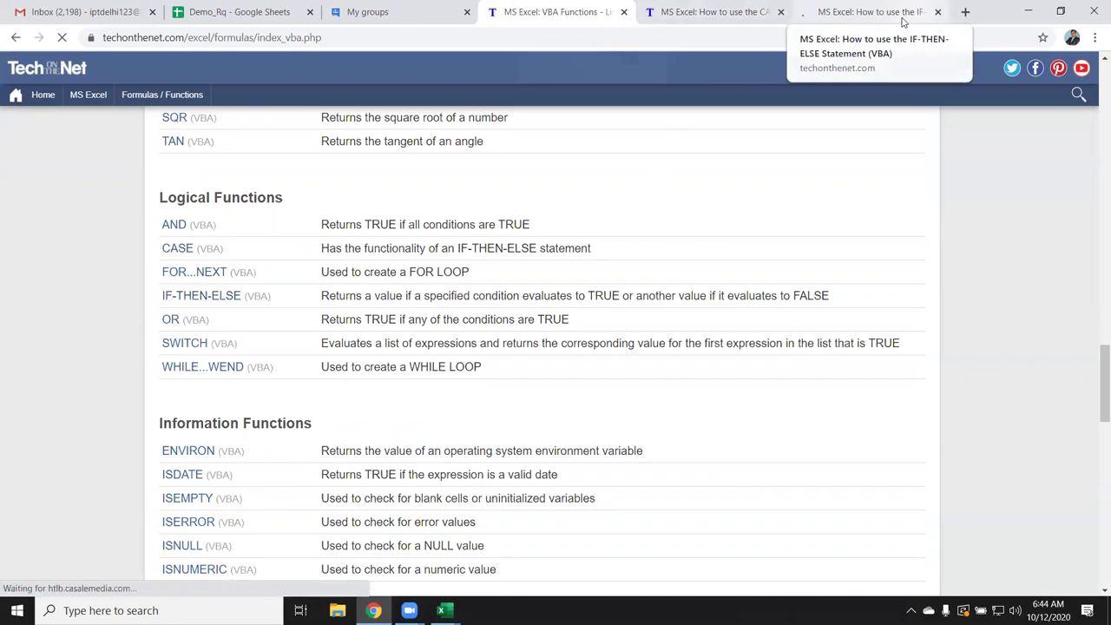
{"action": "left_click", "coordinate": [829, 16]}
{"action": "scroll", "coordinate": [593, 443], "scroll_direction": "down", "scroll_amount": 5}
{"action": "scroll", "coordinate": [593, 443], "scroll_direction": "down", "scroll_amount": 5}
{"action": "scroll", "coordinate": [593, 444], "scroll_direction": "down", "scroll_amount": 2}
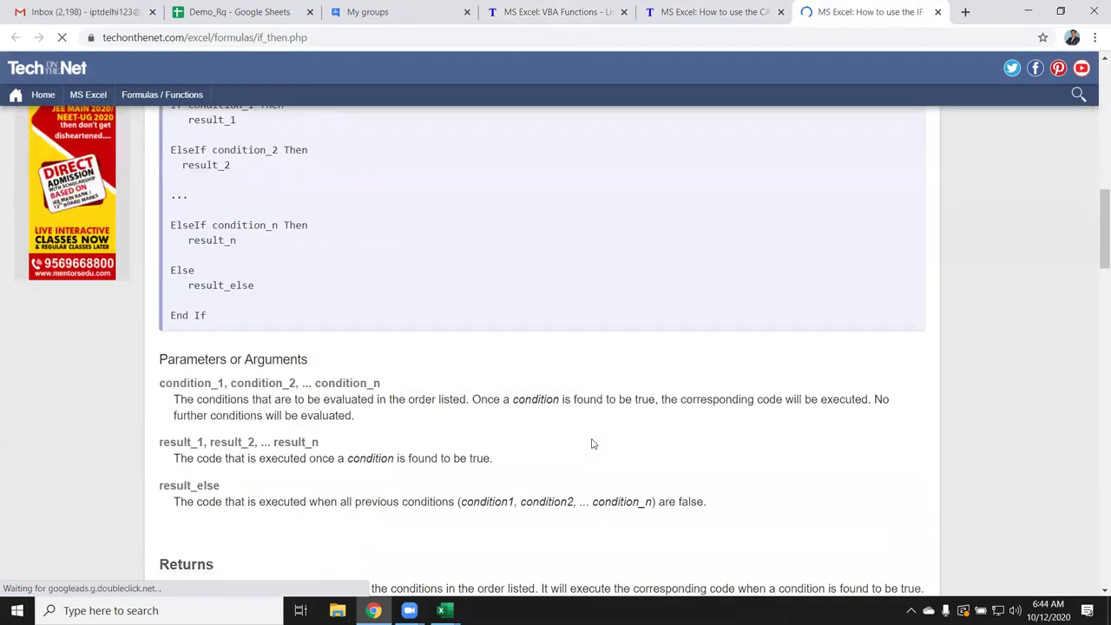
{"action": "scroll", "coordinate": [593, 444], "scroll_direction": "down", "scroll_amount": 5}
{"action": "scroll", "coordinate": [593, 444], "scroll_direction": "down", "scroll_amount": 4}
{"action": "scroll", "coordinate": [593, 444], "scroll_direction": "down", "scroll_amount": 3}
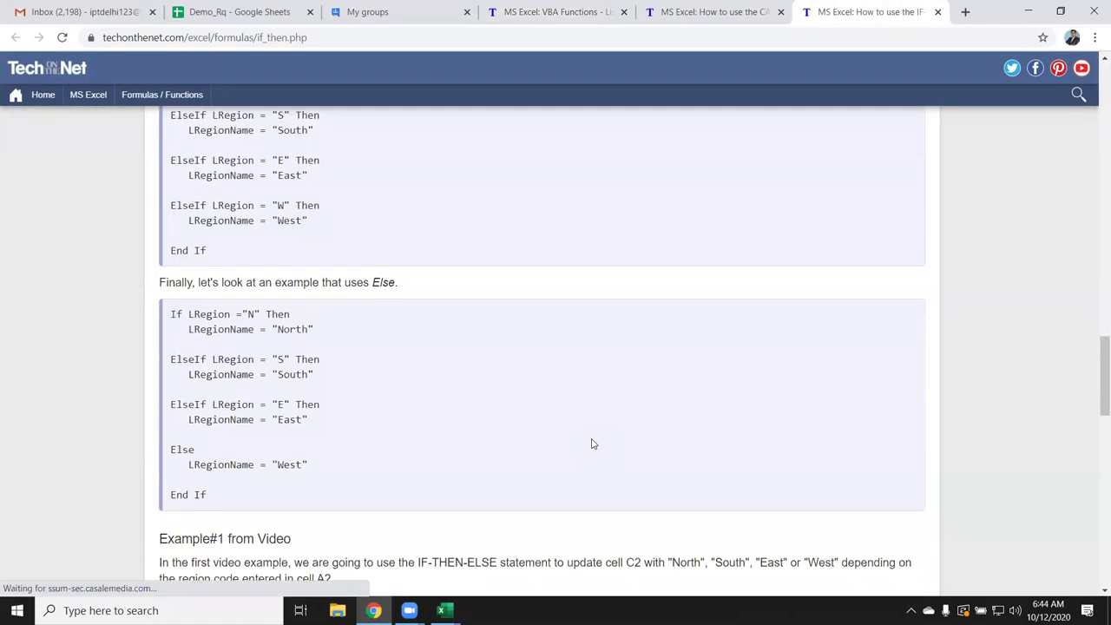
{"action": "scroll", "coordinate": [593, 444], "scroll_direction": "down", "scroll_amount": 3}
{"action": "scroll", "coordinate": [593, 443], "scroll_direction": "down", "scroll_amount": 4}
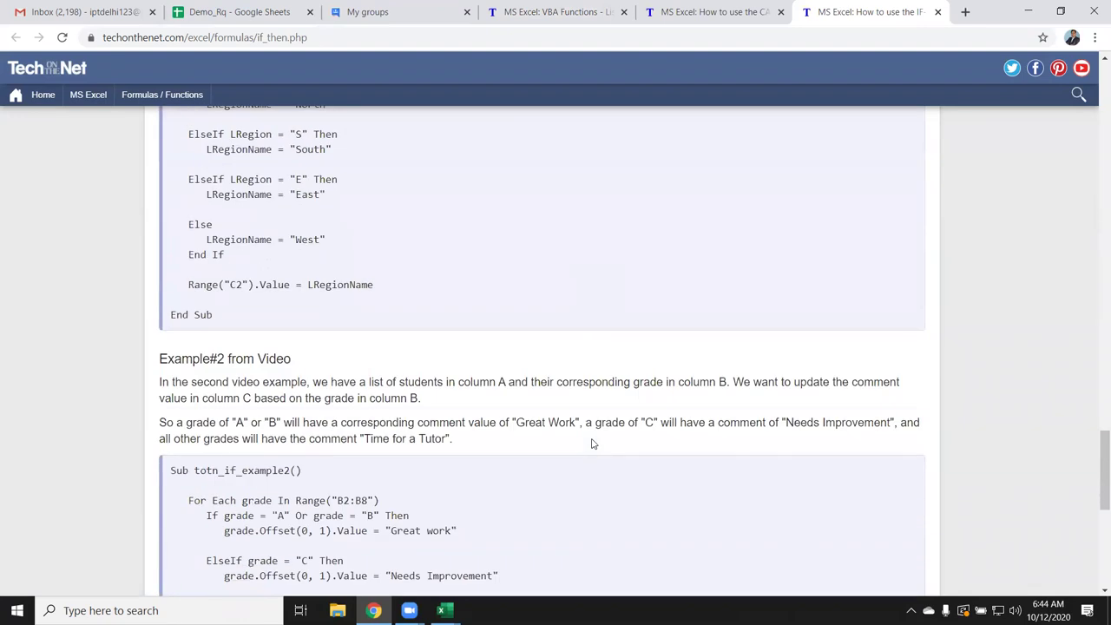
{"action": "scroll", "coordinate": [593, 443], "scroll_direction": "down", "scroll_amount": 3}
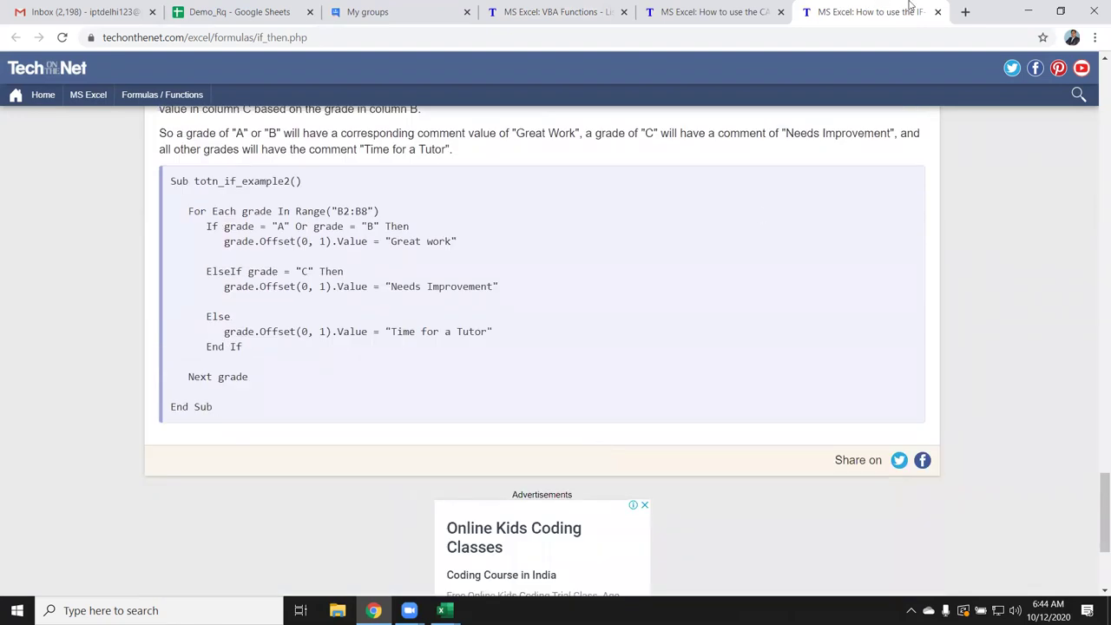
Close the IF-THEN-ELSE and CASE statement tabs
{"action": "left_click", "coordinate": [937, 11]}
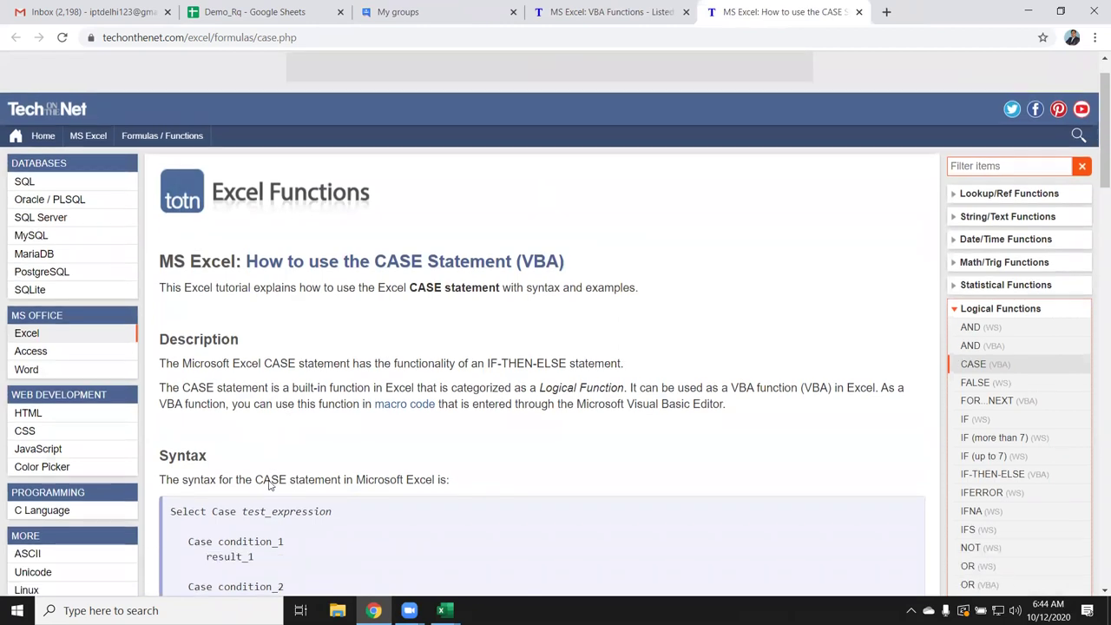
{"action": "scroll", "coordinate": [269, 485], "scroll_direction": "down", "scroll_amount": 2}
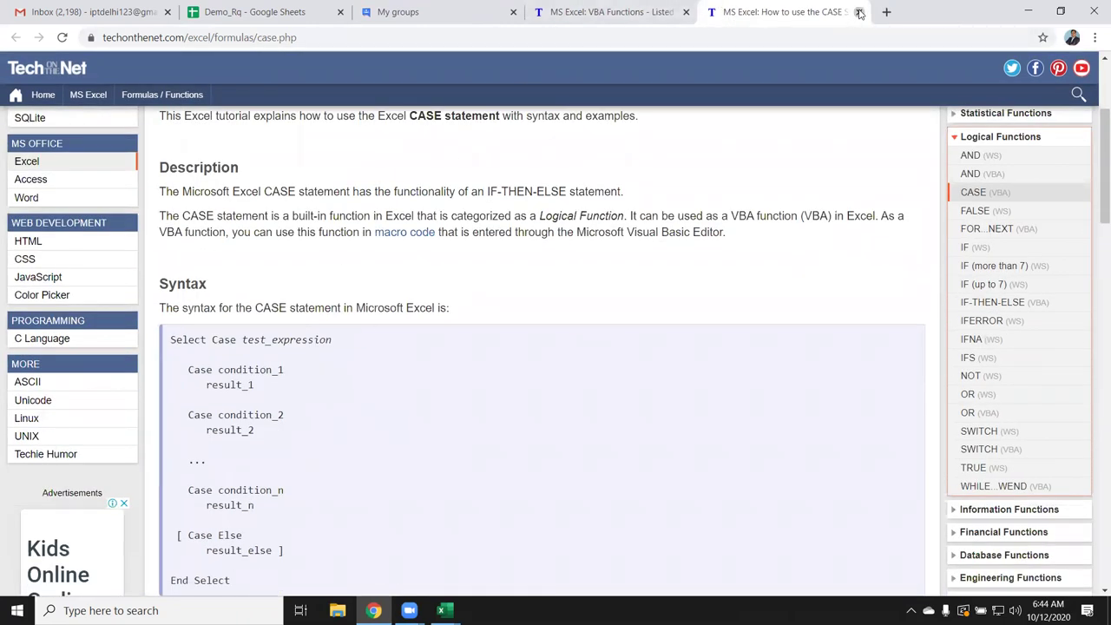
{"action": "left_click", "coordinate": [859, 12]}
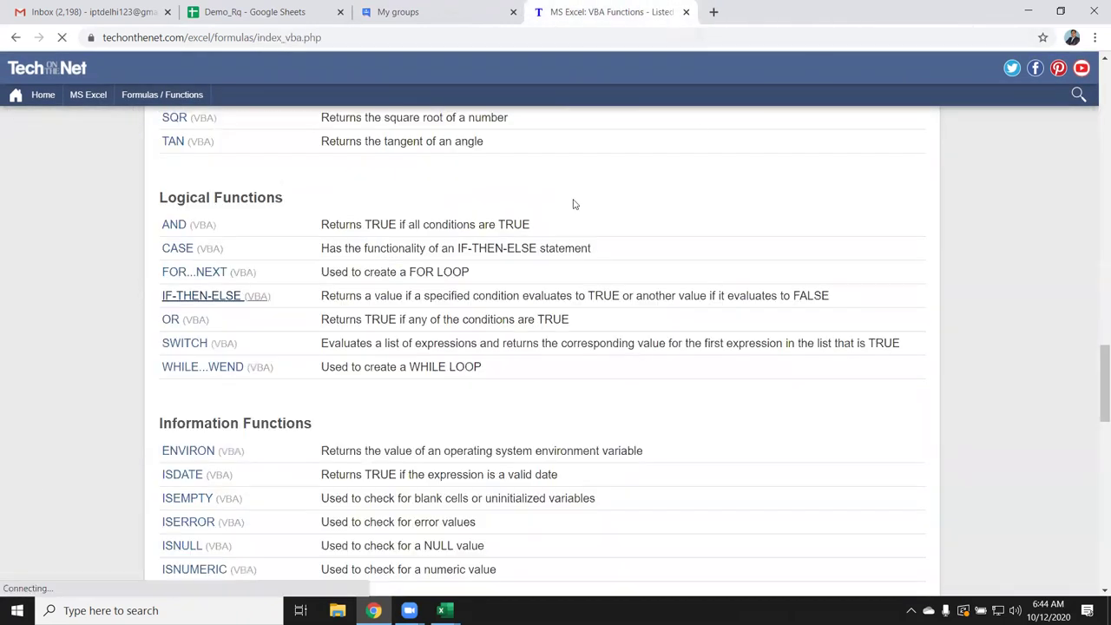
{"action": "left_click", "coordinate": [202, 273]}
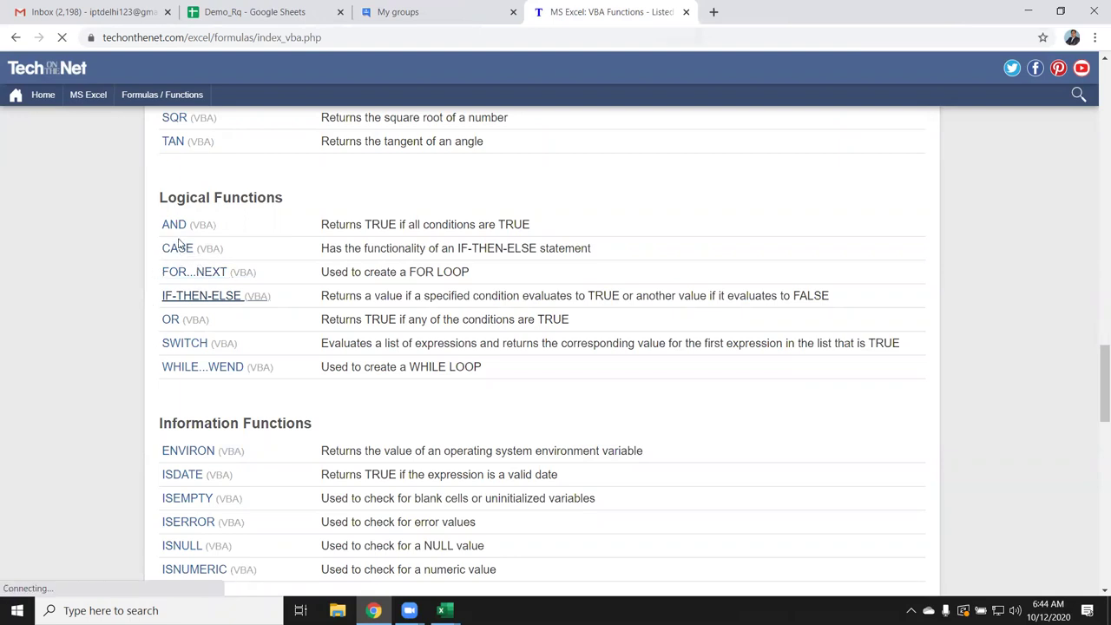
{"action": "right_click", "coordinate": [199, 345]}
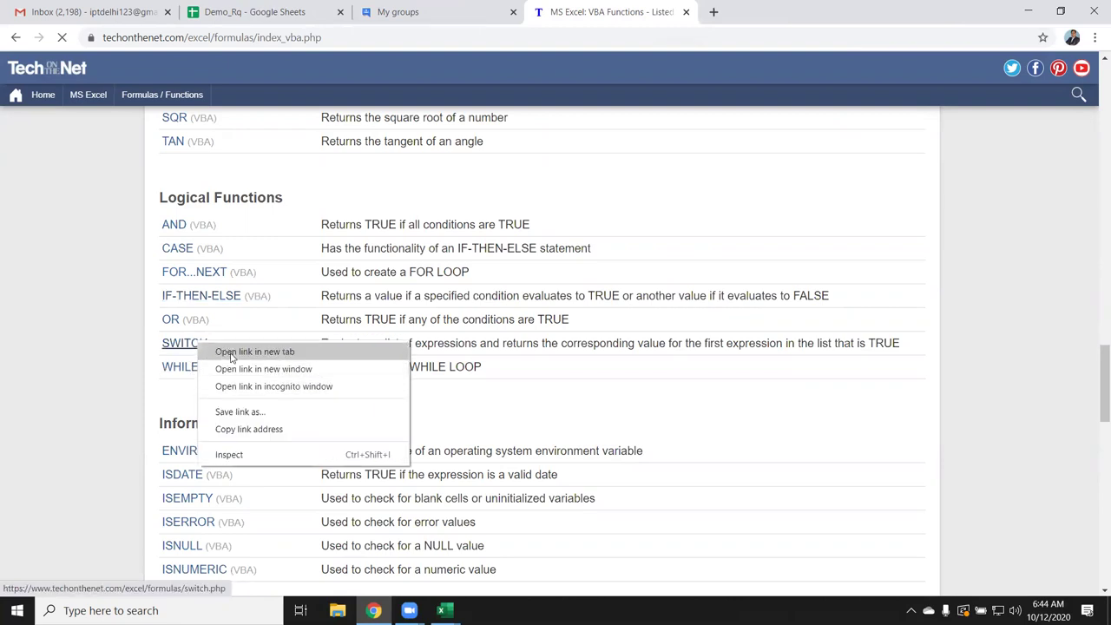
{"action": "left_click", "coordinate": [234, 349]}
{"action": "left_click", "coordinate": [781, 12]}
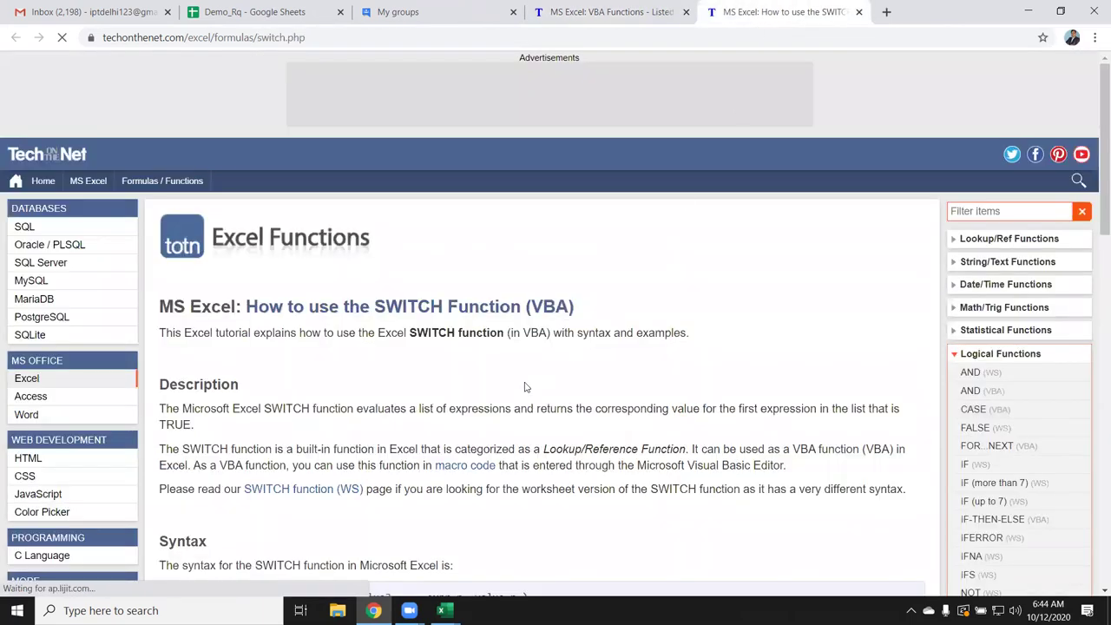
{"action": "scroll", "coordinate": [524, 384], "scroll_direction": "down", "scroll_amount": 3}
{"action": "scroll", "coordinate": [522, 385], "scroll_direction": "down", "scroll_amount": 7}
{"action": "scroll", "coordinate": [513, 384], "scroll_direction": "up", "scroll_amount": 2}
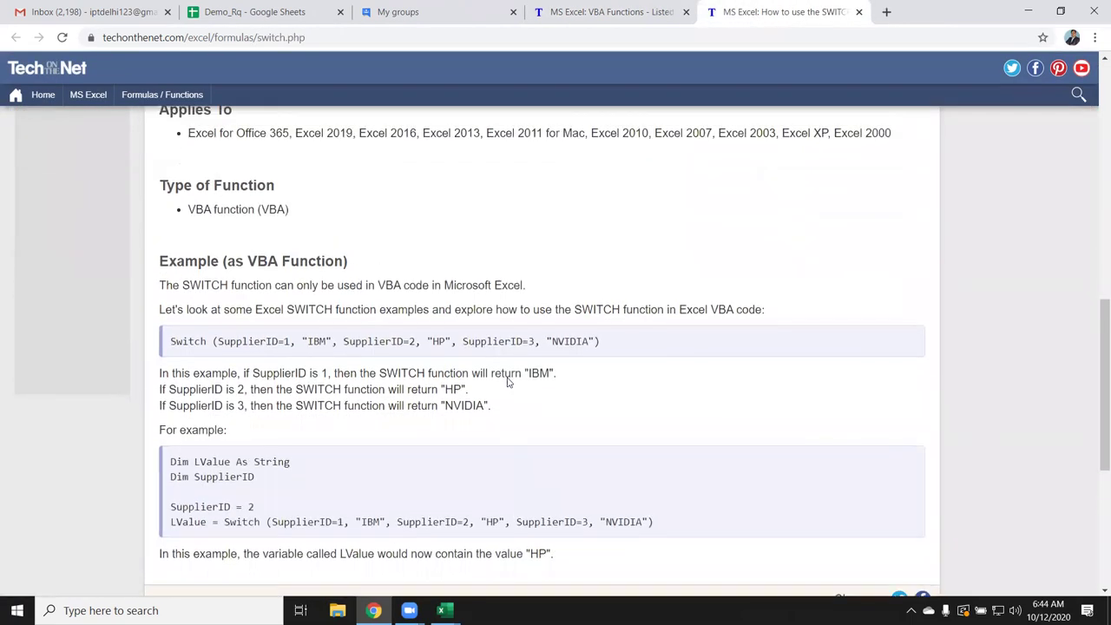
{"action": "scroll", "coordinate": [501, 383], "scroll_direction": "down", "scroll_amount": 2}
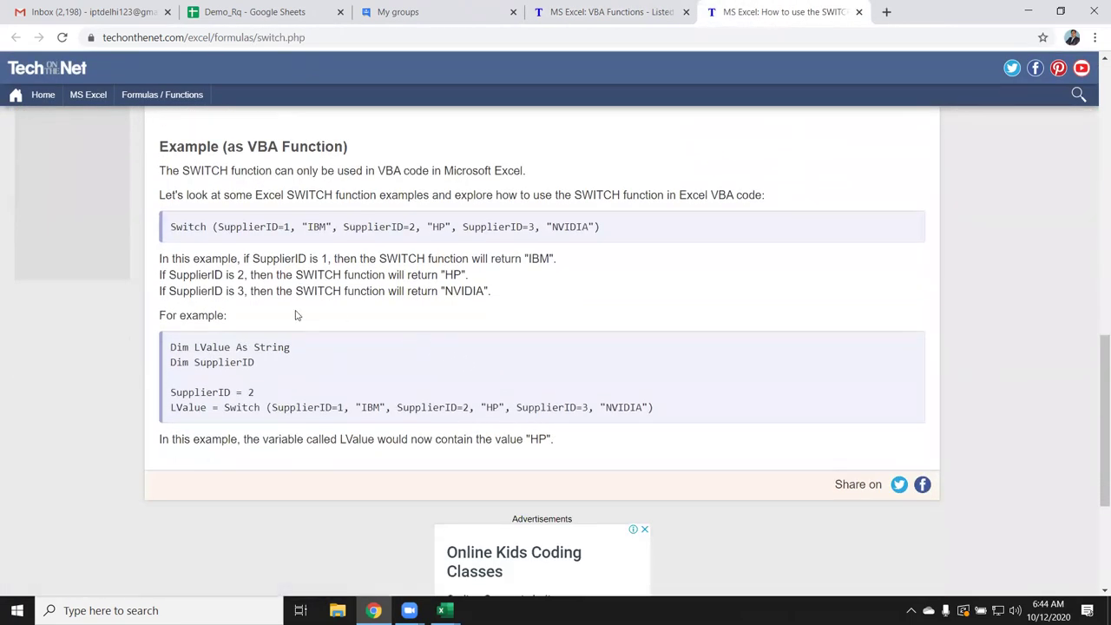
{"action": "left_click_drag", "start_coordinate": [243, 226], "coordinate": [531, 229]}
{"action": "left_click", "coordinate": [329, 223]}
{"action": "left_click", "coordinate": [452, 226]}
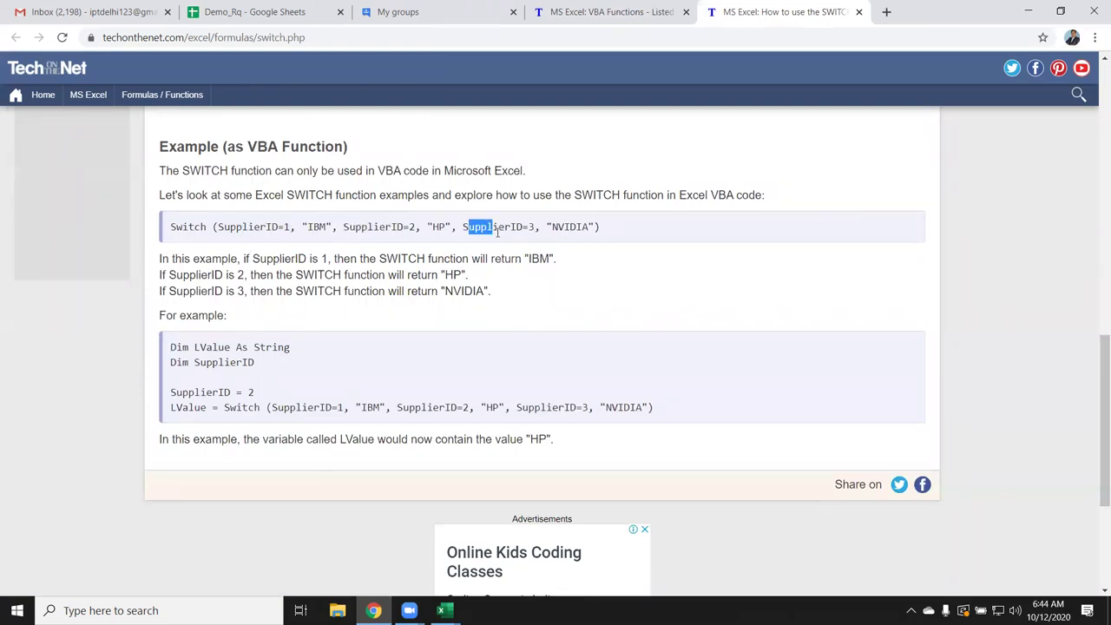
{"action": "left_click", "coordinate": [556, 235]}
{"action": "left_click_drag", "start_coordinate": [303, 407], "coordinate": [653, 408]}
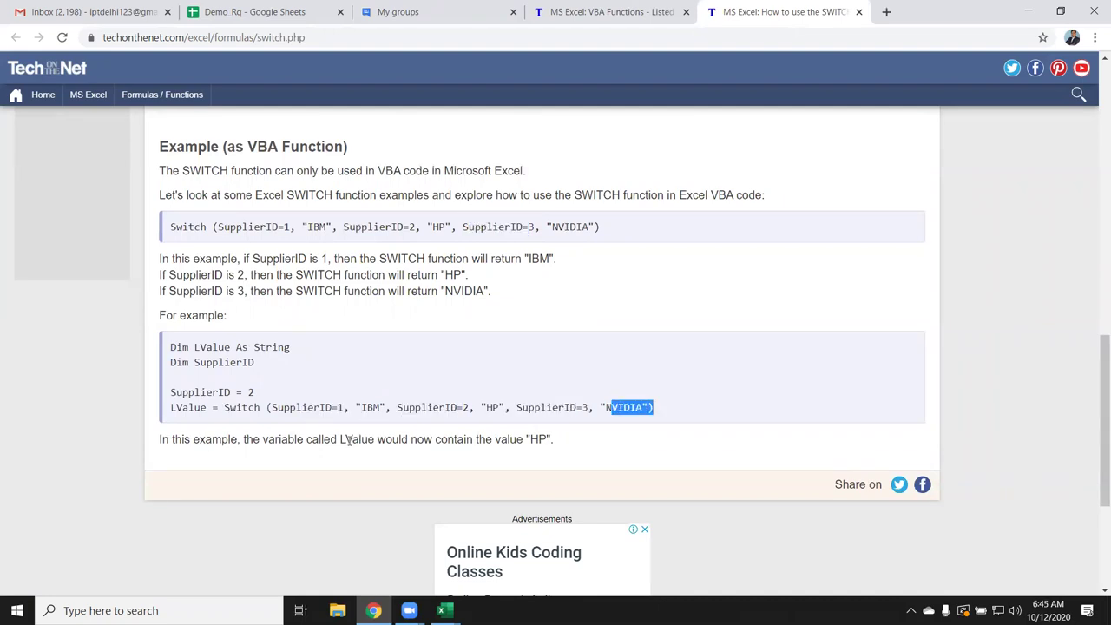
{"action": "scroll", "coordinate": [351, 441], "scroll_direction": "up", "scroll_amount": 3}
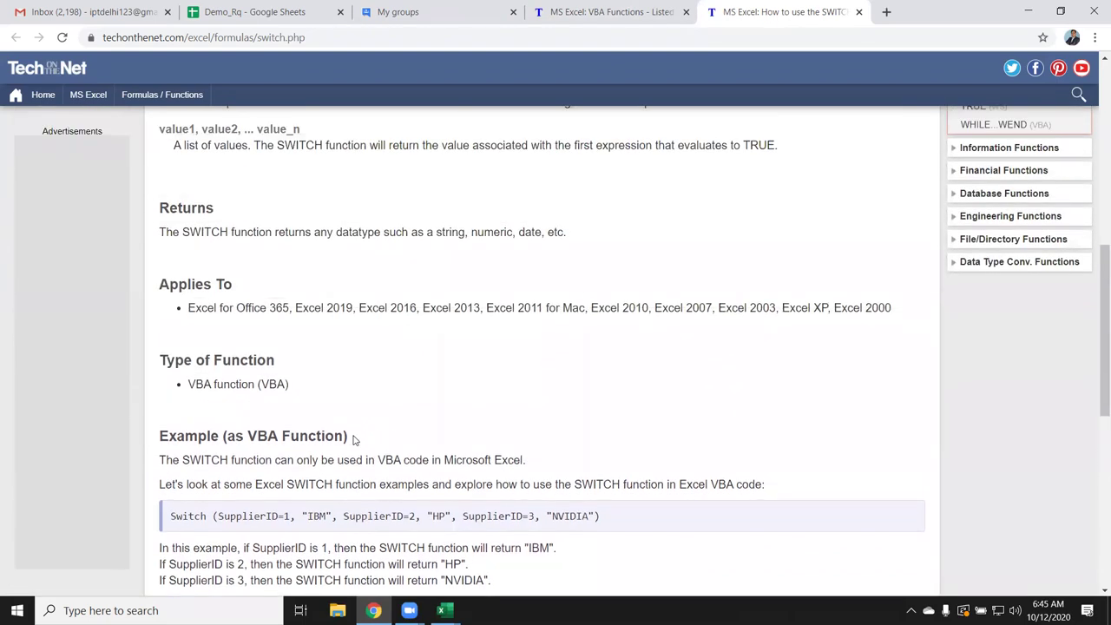
{"action": "left_click", "coordinate": [858, 12]}
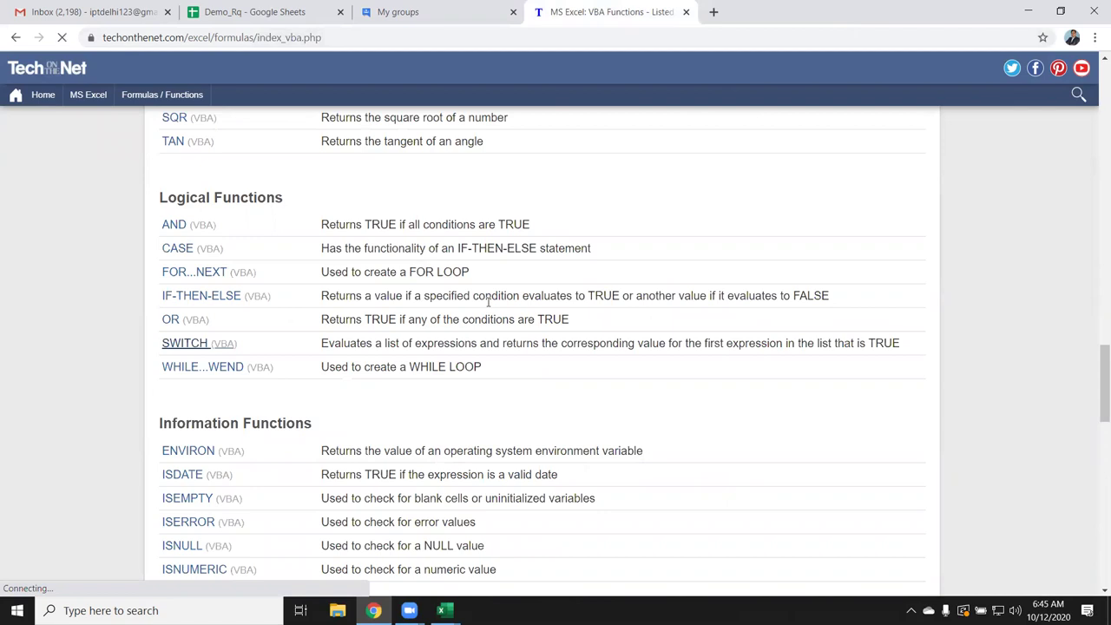
{"action": "scroll", "coordinate": [489, 302], "scroll_direction": "up", "scroll_amount": 1}
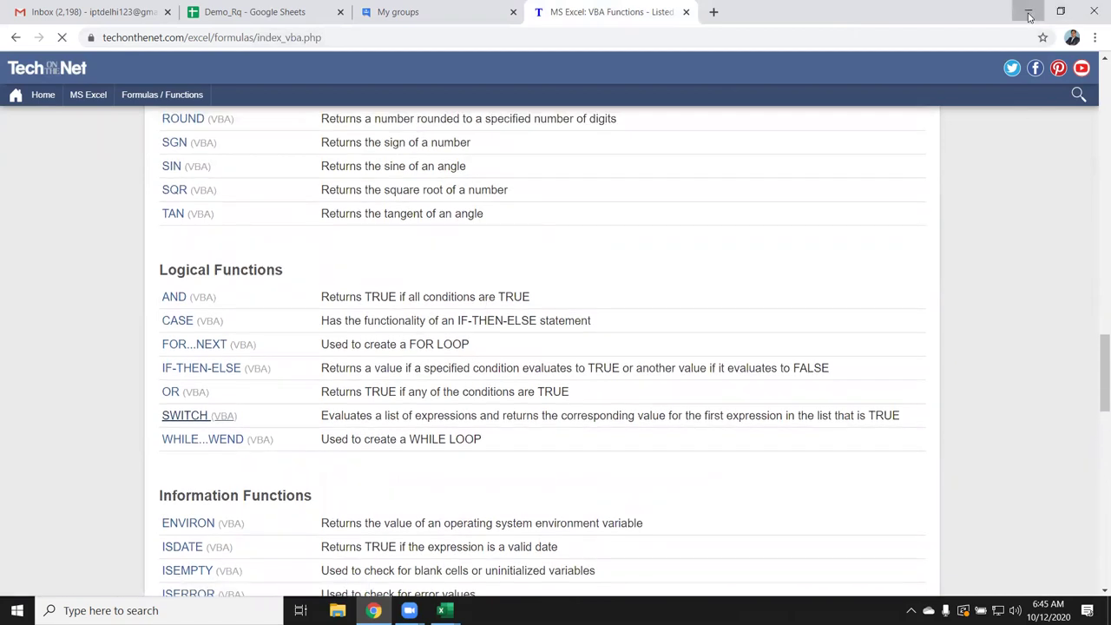
Minimize Chrome to reveal Module1's EL_if and cs_IF macros, then open File Explorer
{"action": "left_click", "coordinate": [1029, 17]}
{"action": "scroll", "coordinate": [342, 428], "scroll_direction": "up", "scroll_amount": 4}
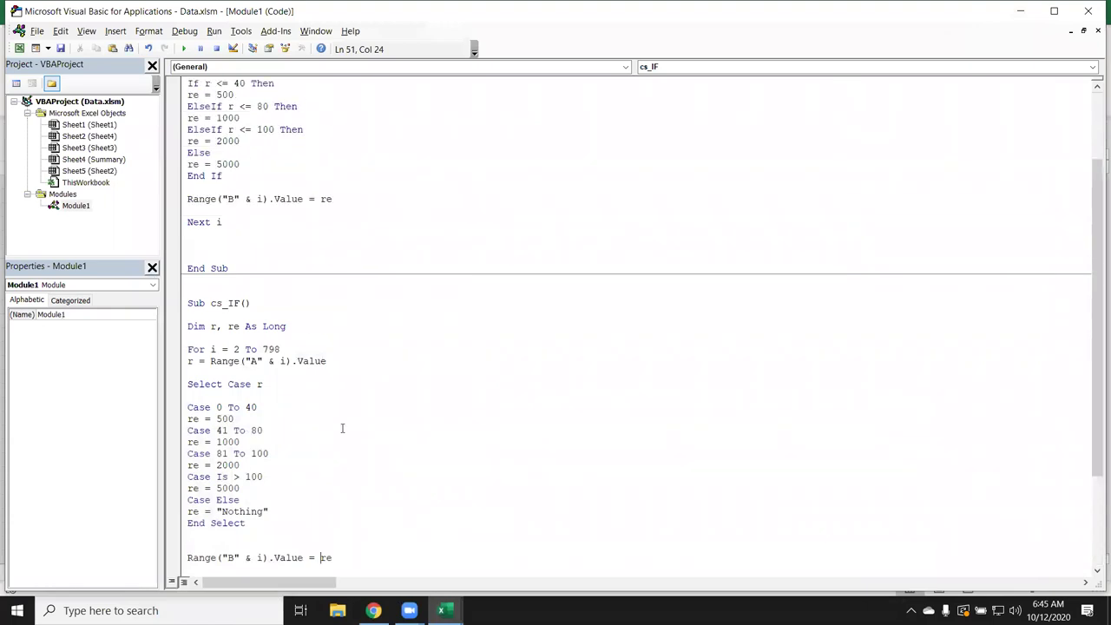
{"action": "scroll", "coordinate": [342, 428], "scroll_direction": "up", "scroll_amount": 3}
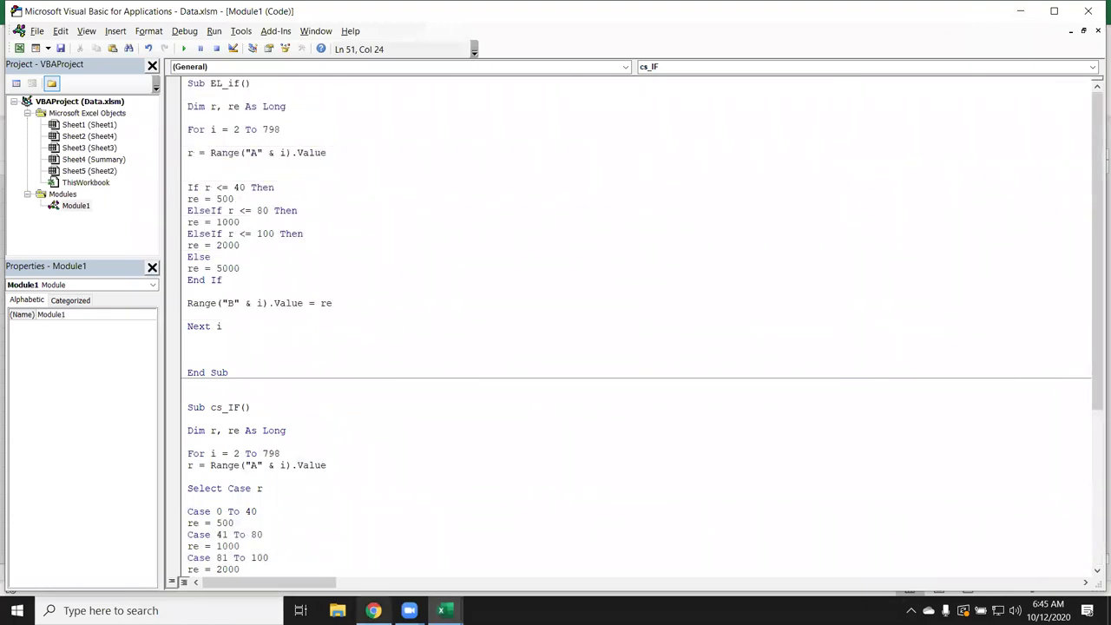
{"action": "mouse_move", "coordinate": [374, 610]}
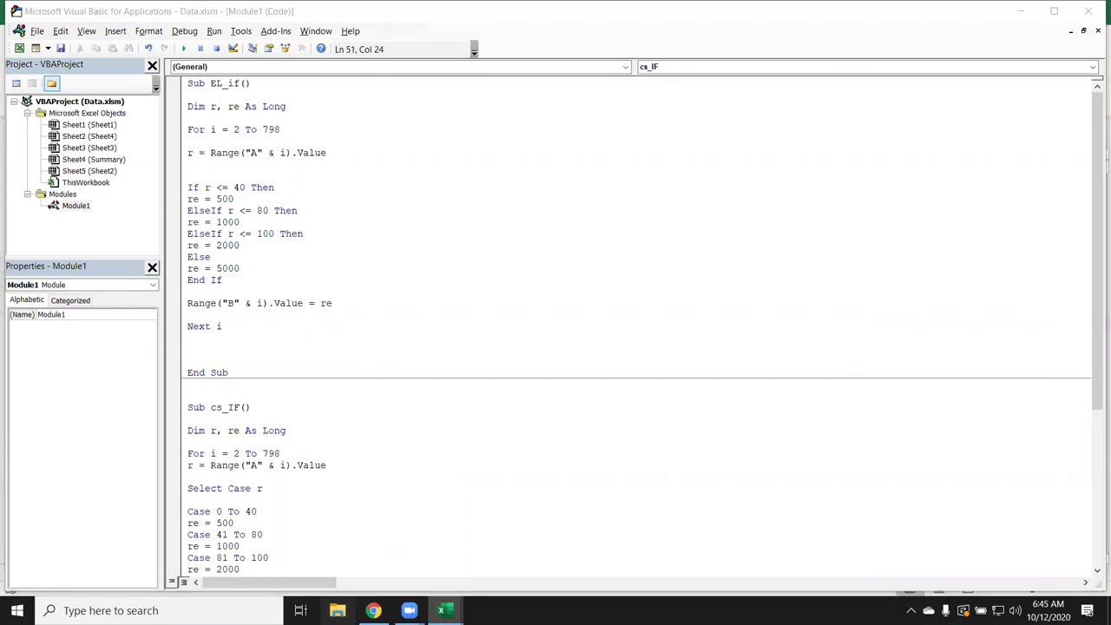
{"action": "left_click", "coordinate": [337, 610]}
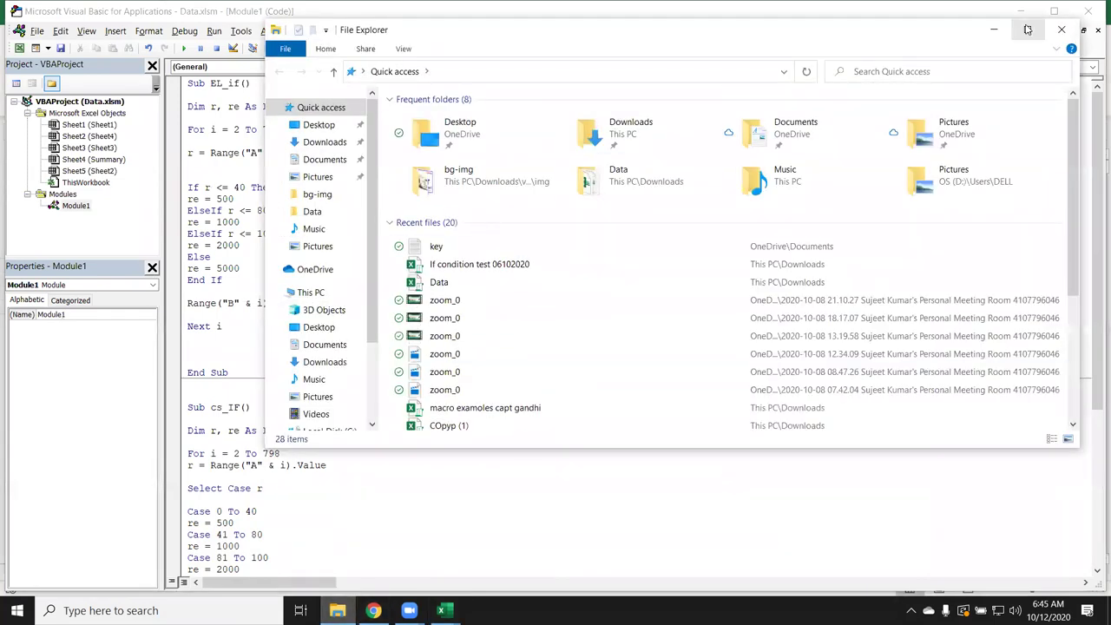
Maximize File Explorer and open 'If condition test 06102020' from Recent files
{"action": "left_click", "coordinate": [1027, 30]}
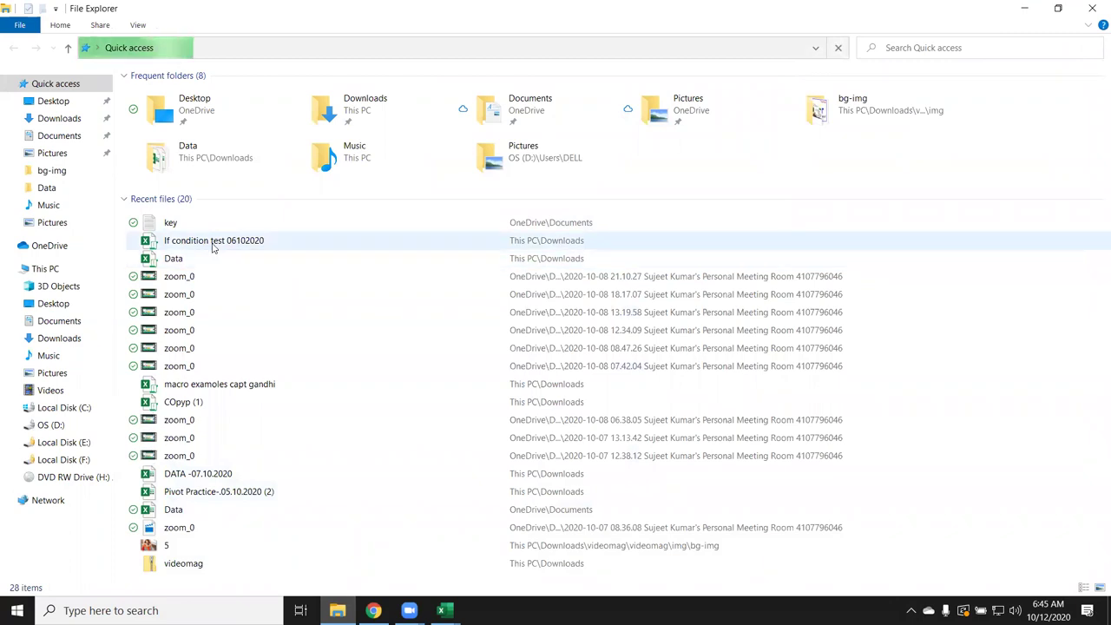
{"action": "double_click", "coordinate": [202, 243]}
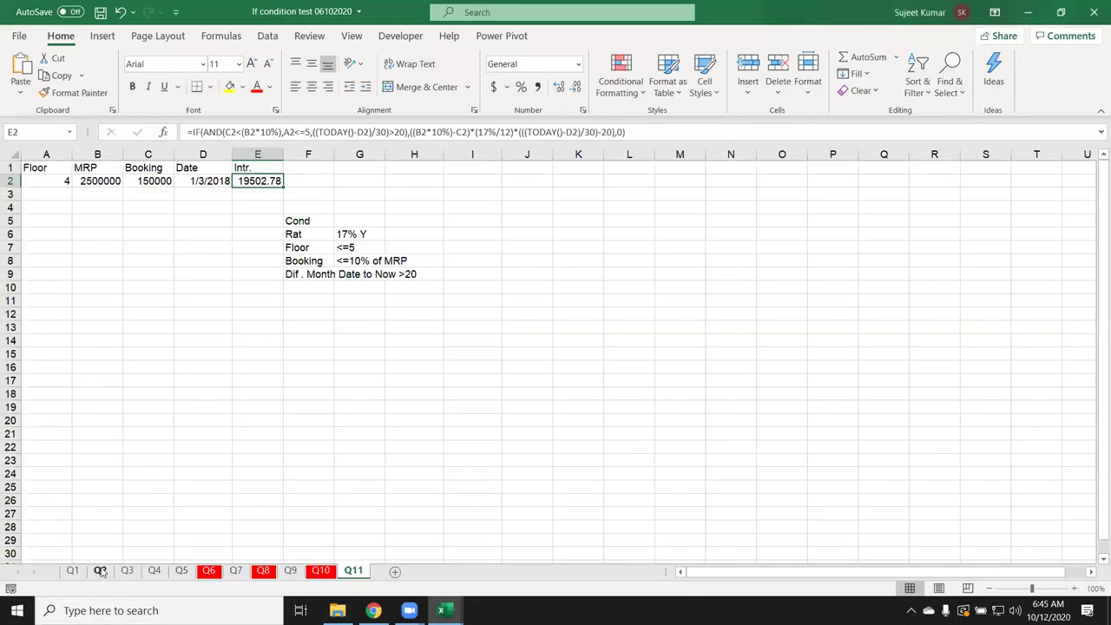
Look through the question sheets one by one, starting at Q1
{"action": "left_click", "coordinate": [73, 571]}
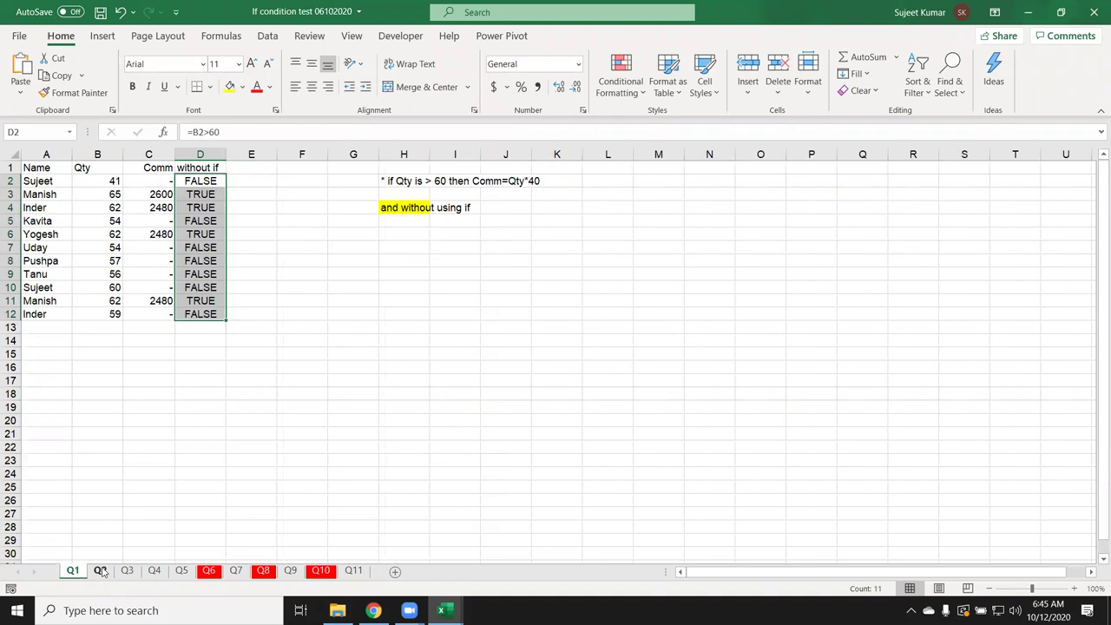
{"action": "left_click", "coordinate": [100, 570]}
{"action": "left_click", "coordinate": [127, 571]}
{"action": "left_click", "coordinate": [155, 570]}
{"action": "left_click", "coordinate": [181, 571]}
{"action": "left_click", "coordinate": [209, 571]}
{"action": "left_click", "coordinate": [235, 570]}
{"action": "left_click", "coordinate": [263, 571]}
Go to sheet Q11, check the workbook's sheet objects in the Visual Basic editor, then close it
{"action": "key", "text": "ctrl+Page_Down"}
{"action": "key", "text": "ctrl+Page_Down"}
{"action": "key", "text": "ctrl+Page_Down"}
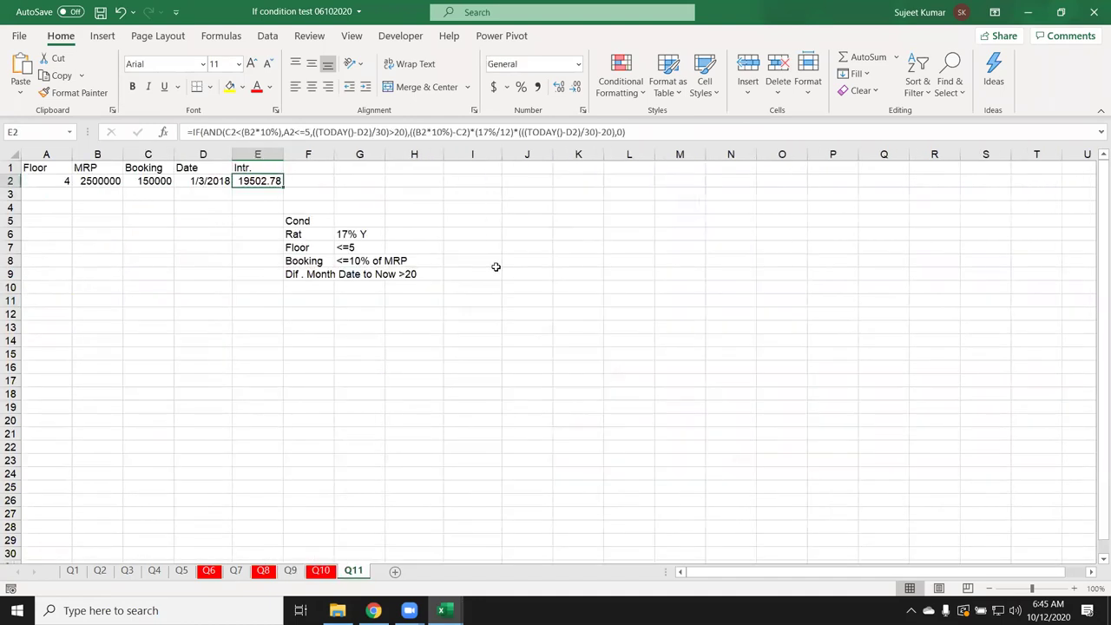
{"action": "left_click", "coordinate": [400, 36]}
{"action": "left_click", "coordinate": [20, 74]}
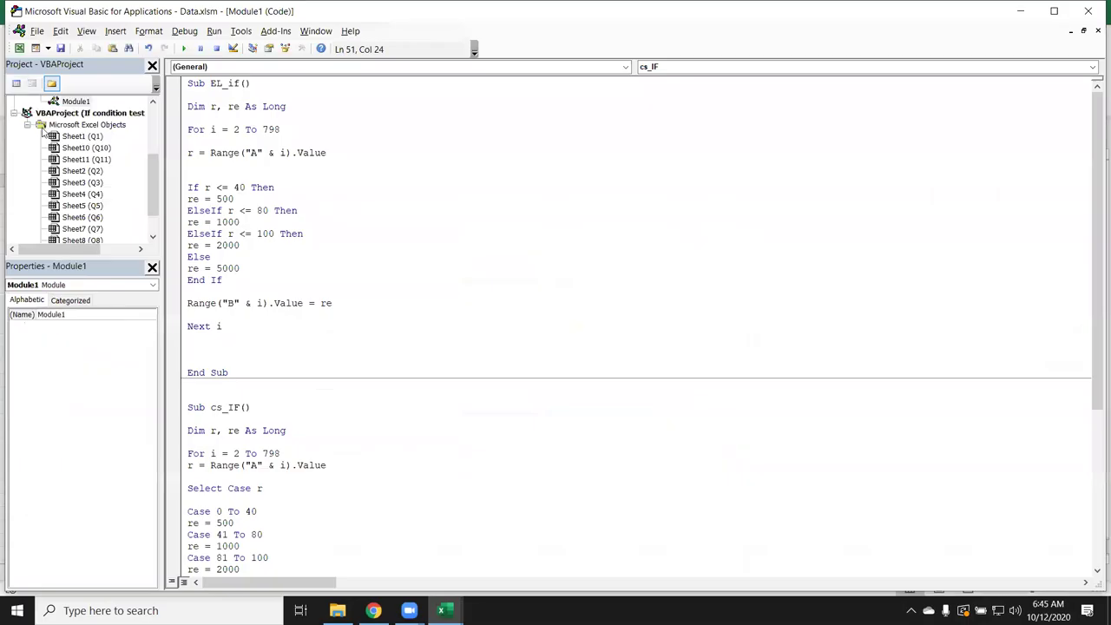
{"action": "scroll", "coordinate": [87, 182], "scroll_direction": "down", "scroll_amount": 1}
{"action": "scroll", "coordinate": [110, 221], "scroll_direction": "up", "scroll_amount": 3}
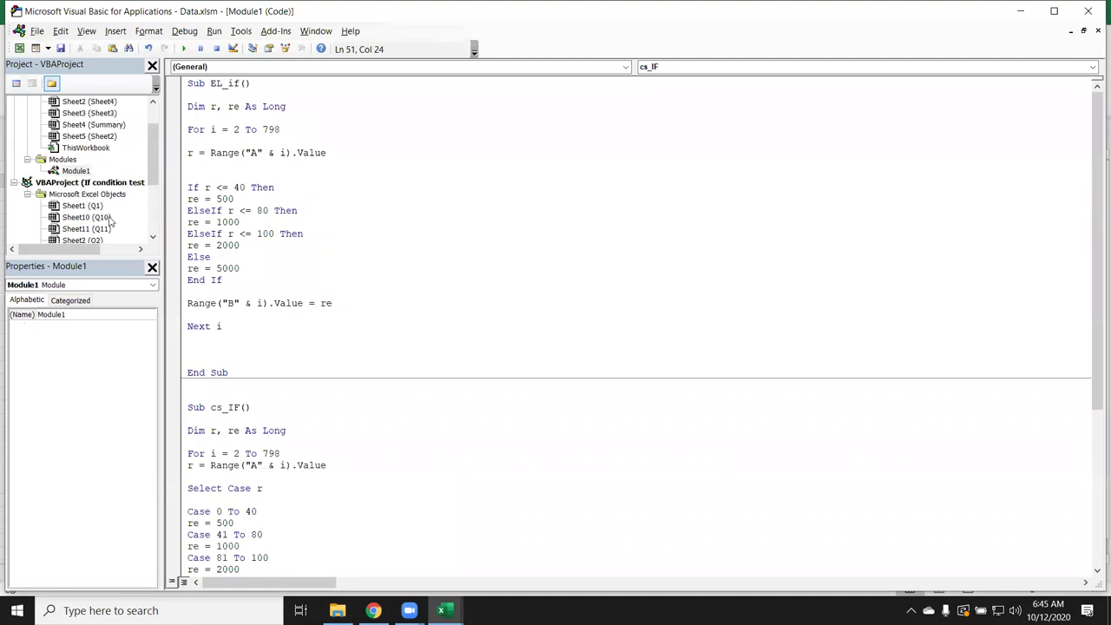
{"action": "scroll", "coordinate": [110, 220], "scroll_direction": "down", "scroll_amount": 3}
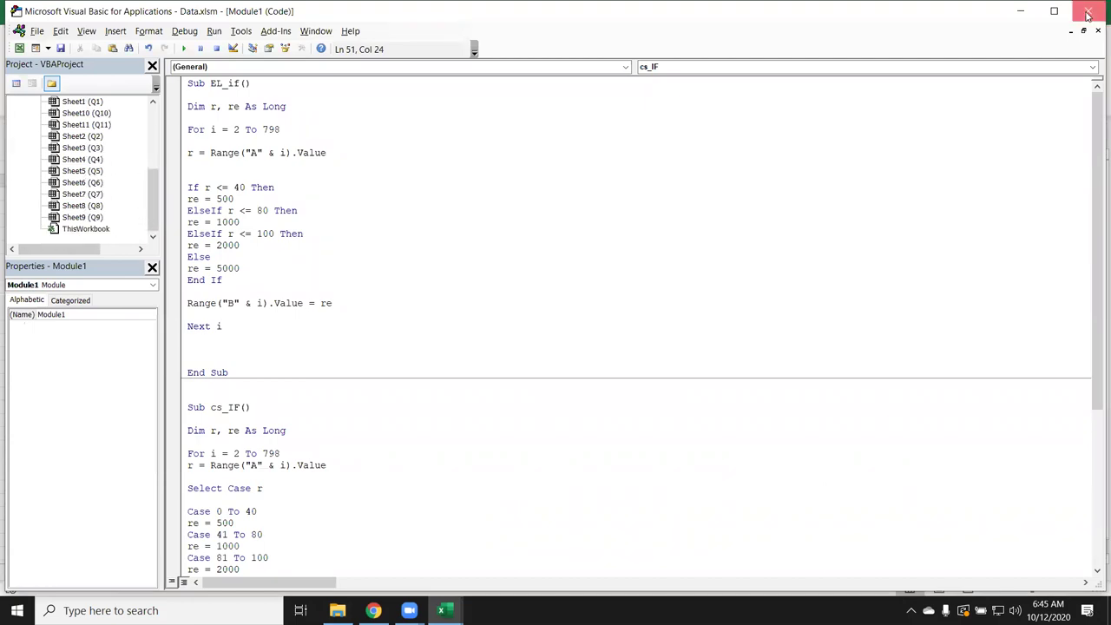
{"action": "left_click", "coordinate": [1087, 11]}
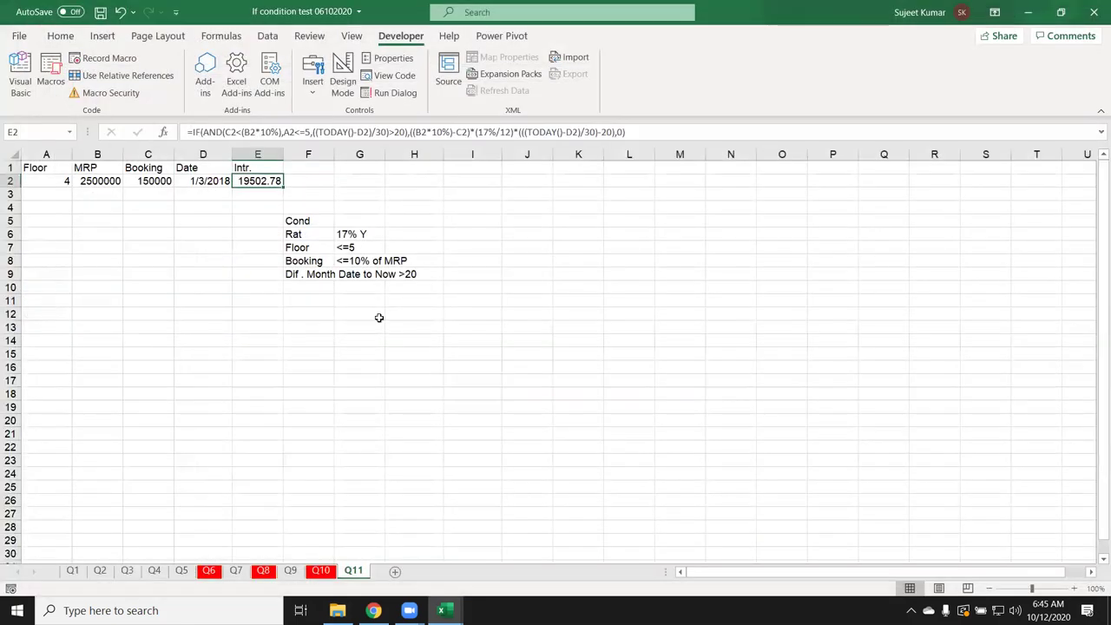
{"action": "left_click", "coordinate": [74, 573]}
{"action": "left_click", "coordinate": [287, 299]}
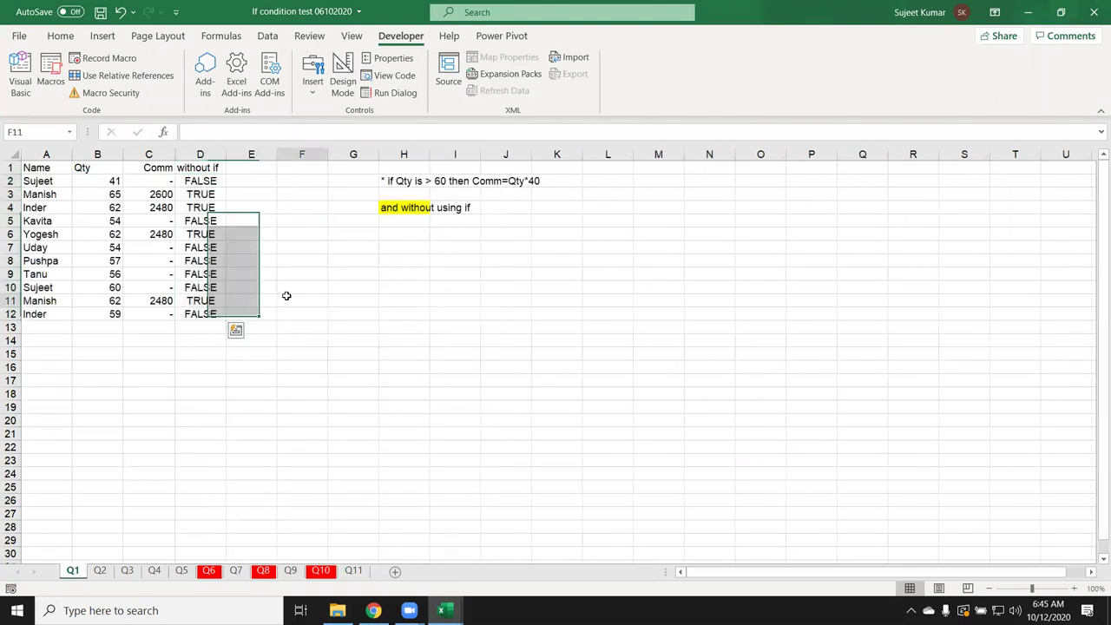
{"action": "left_click_drag", "start_coordinate": [149, 182], "coordinate": [206, 311]}
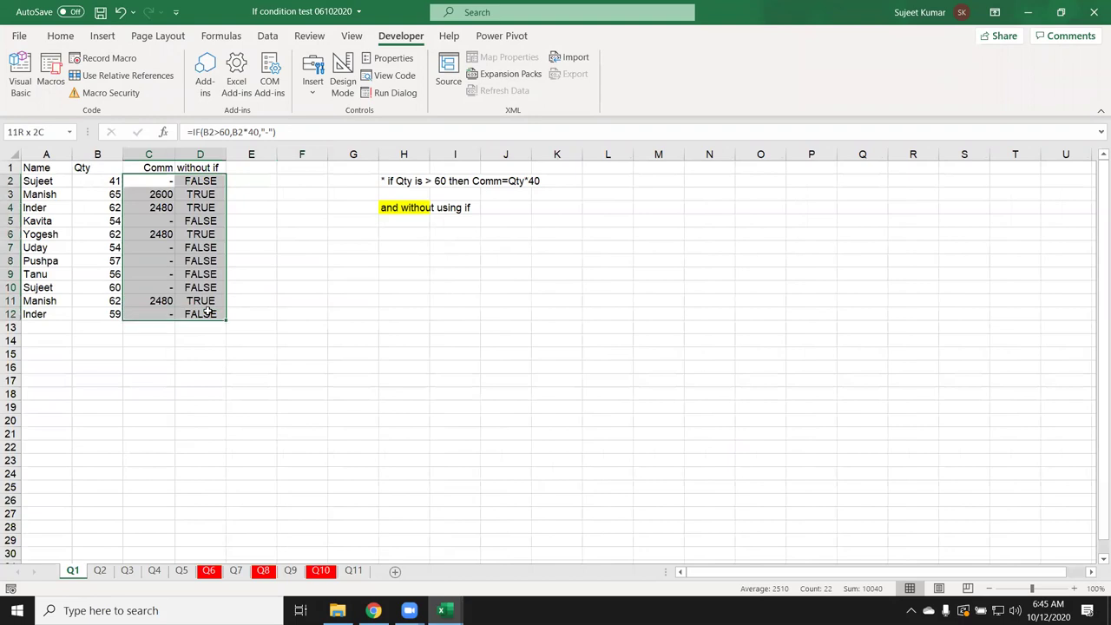
{"action": "key", "text": "Delete"}
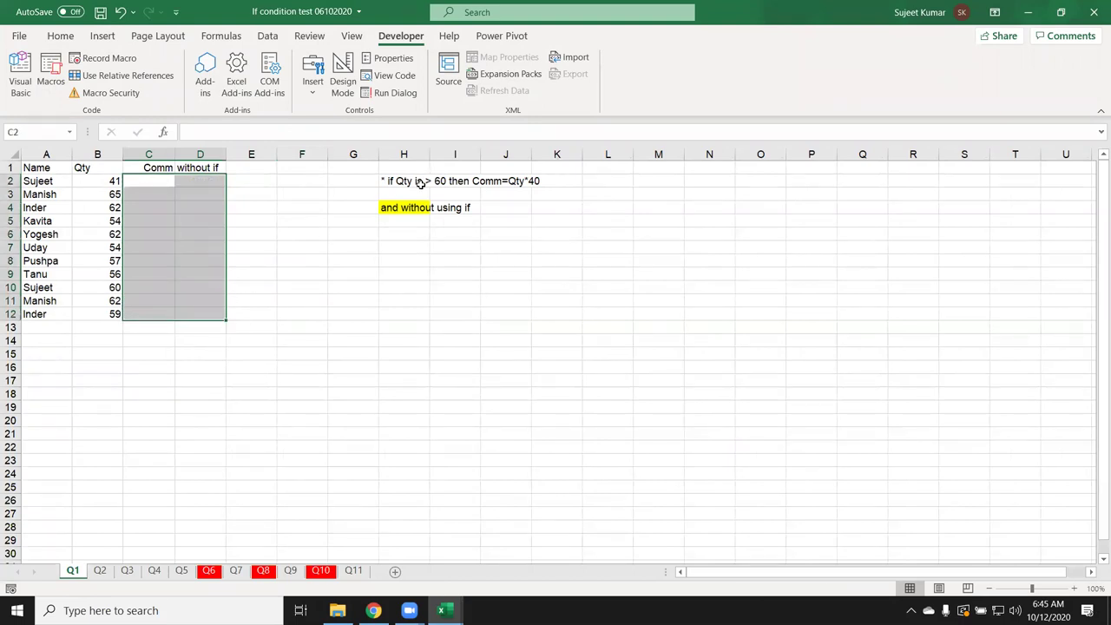
{"action": "left_click", "coordinate": [421, 183]}
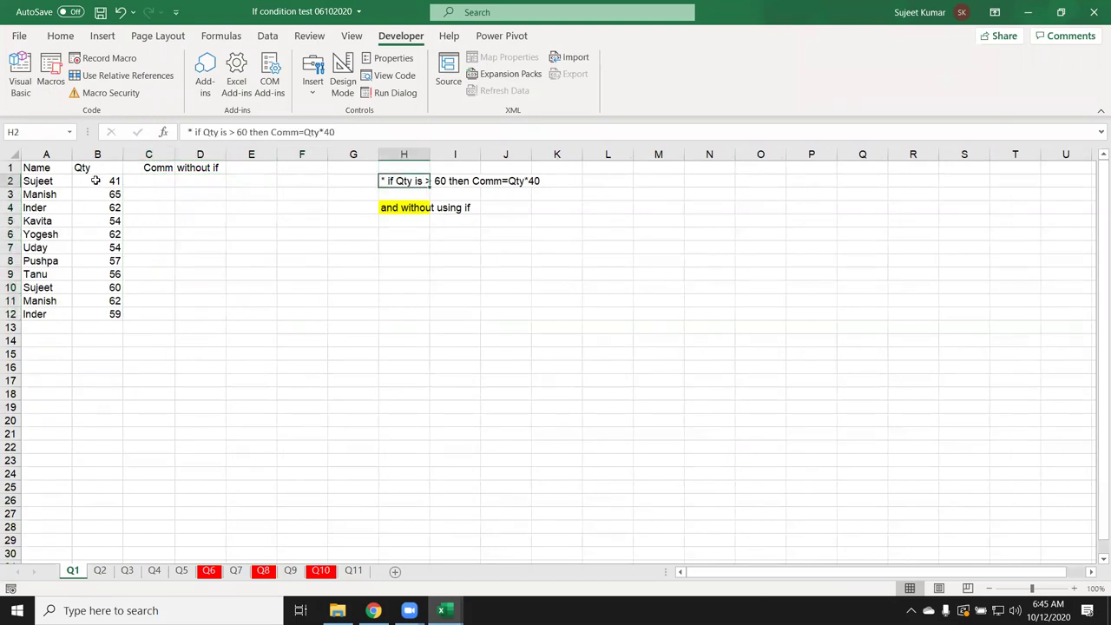
{"action": "left_click_drag", "start_coordinate": [95, 181], "coordinate": [95, 312]}
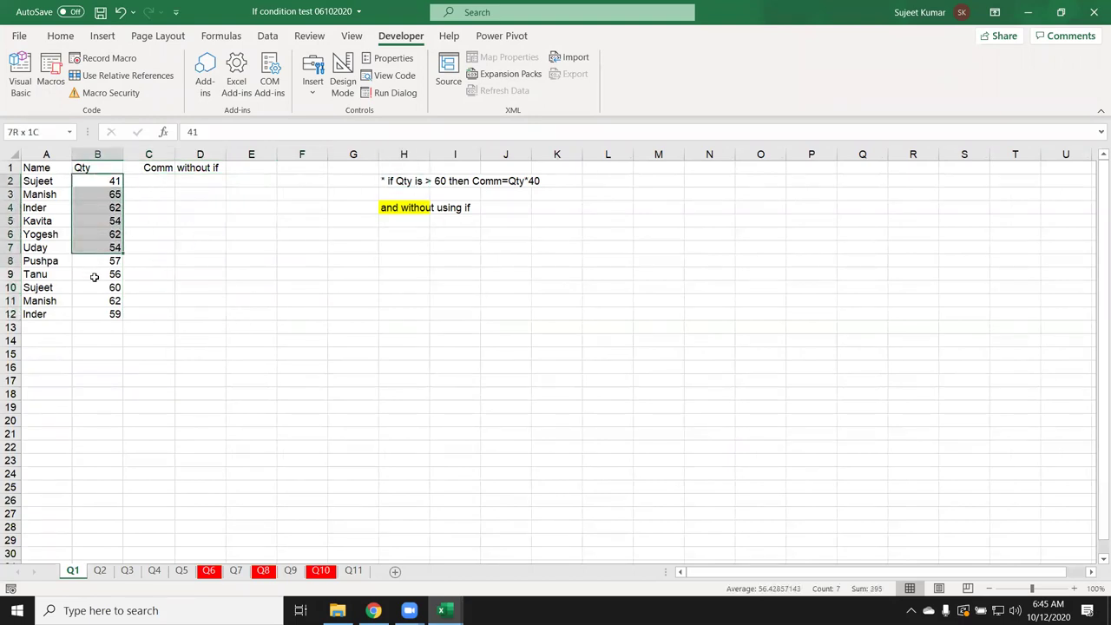
{"action": "left_click", "coordinate": [167, 184]}
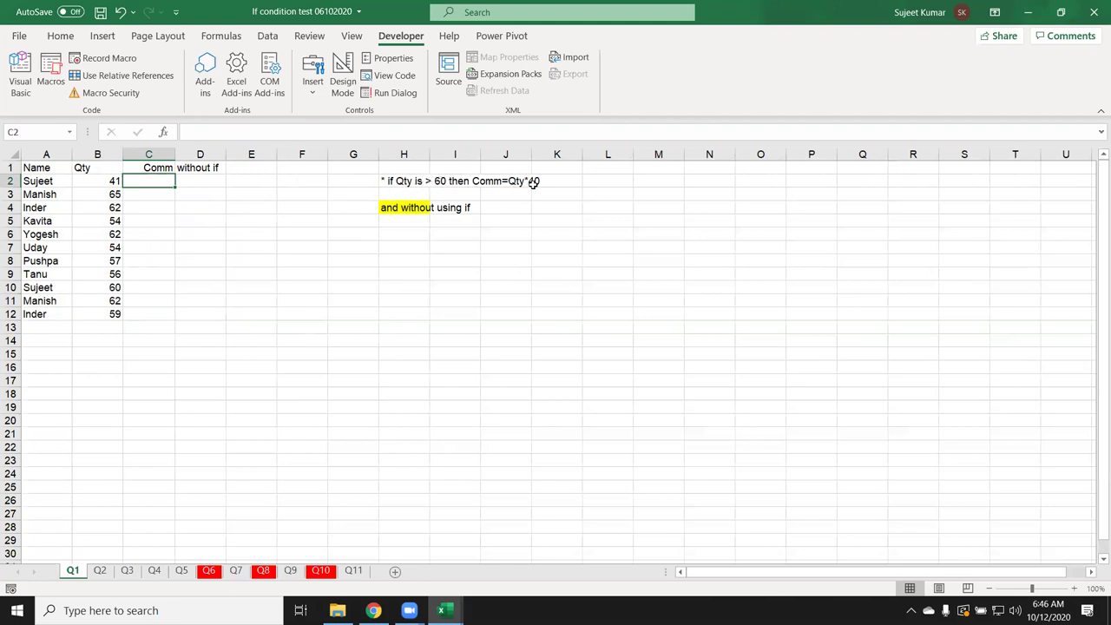
{"action": "left_click_drag", "start_coordinate": [165, 182], "coordinate": [144, 314]}
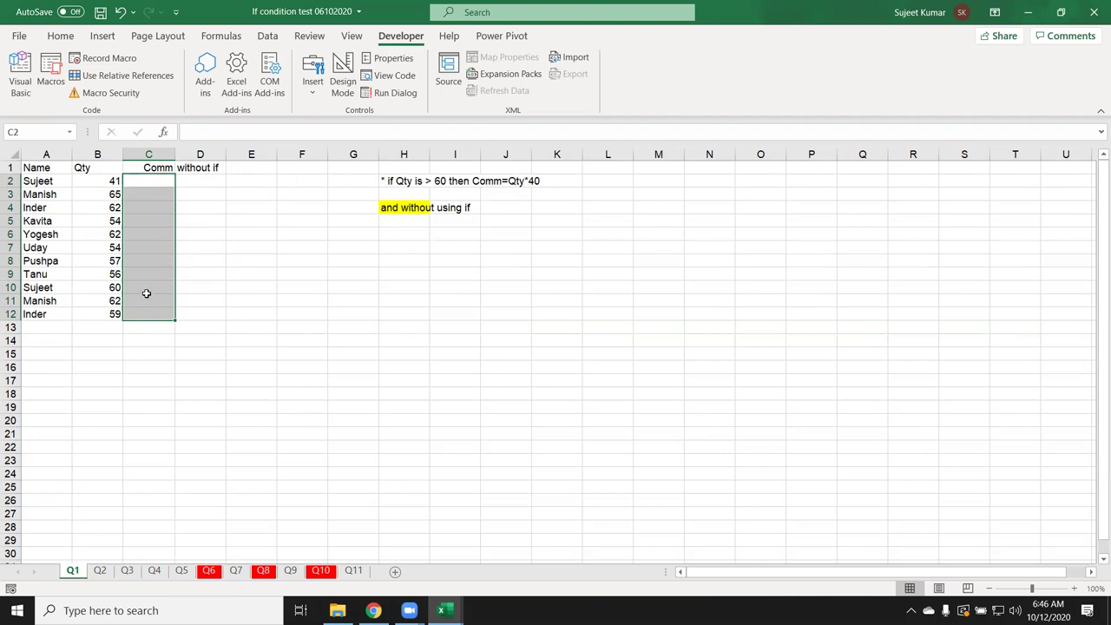
{"action": "left_click_drag", "start_coordinate": [212, 182], "coordinate": [207, 314]}
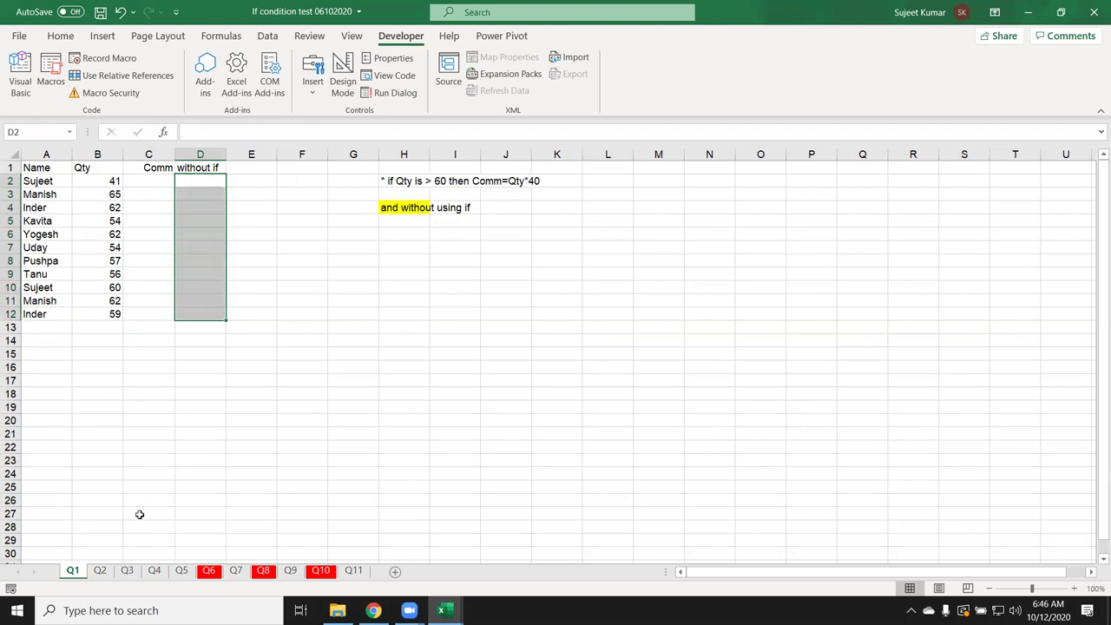
Clear the Q2 Result, Q3 Area and Q4 TAX (B2:B16) answer columns
{"action": "left_click", "coordinate": [100, 570]}
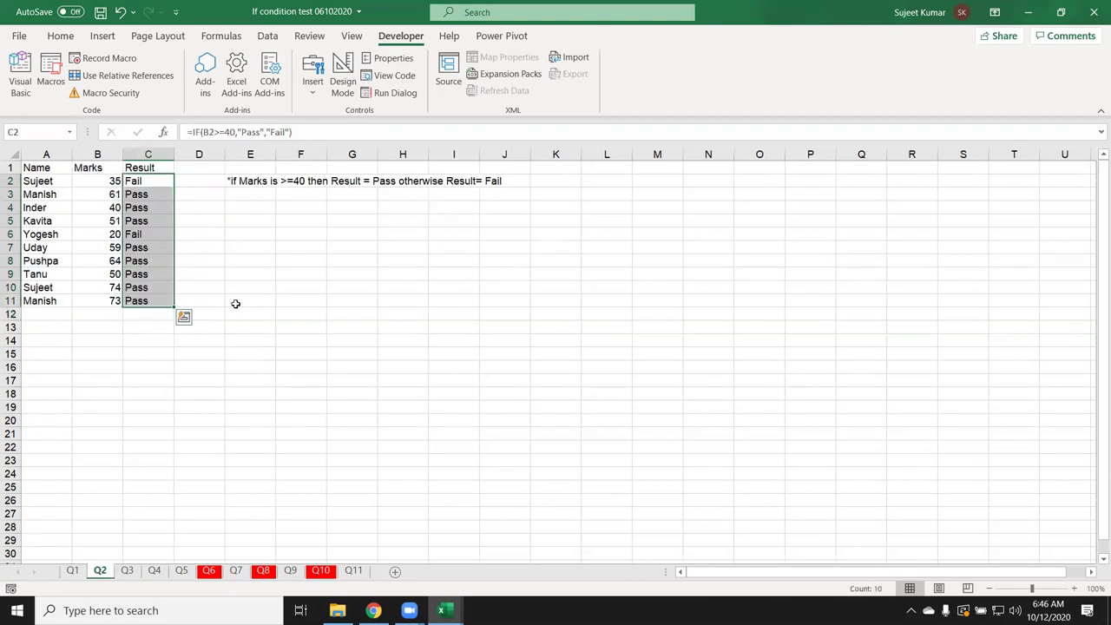
{"action": "key", "text": "Delete"}
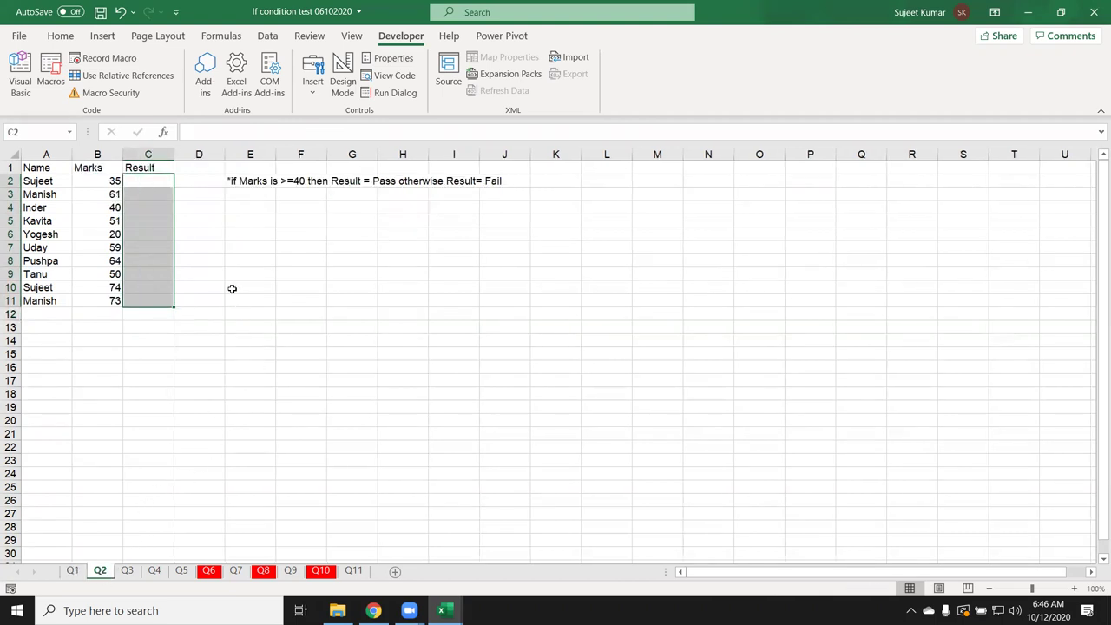
{"action": "left_click", "coordinate": [128, 571]}
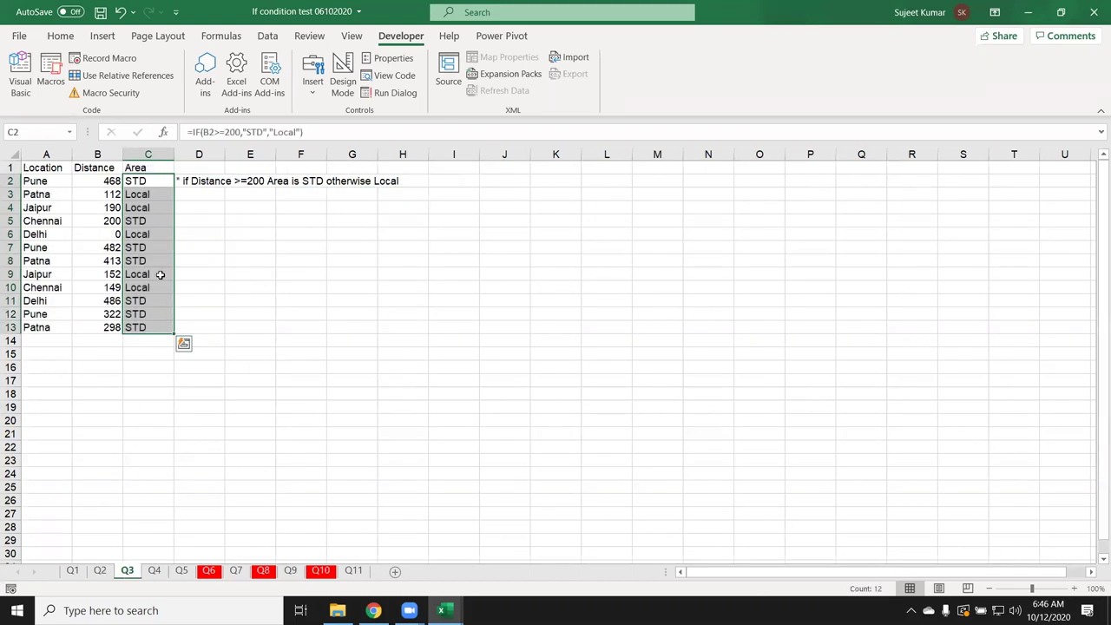
{"action": "key", "text": "Delete"}
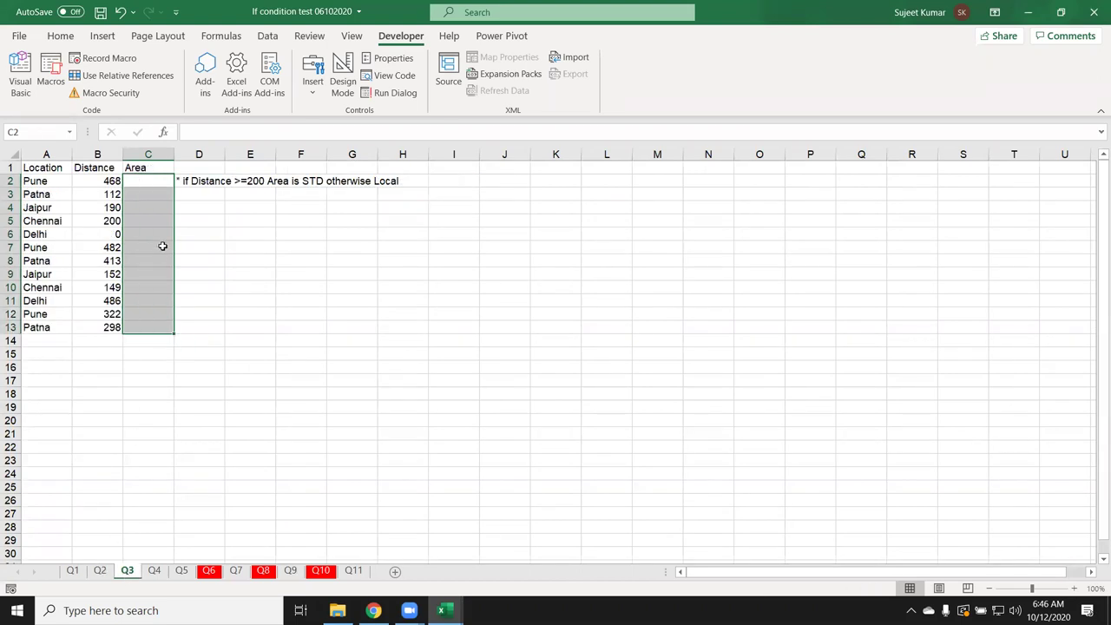
{"action": "left_click", "coordinate": [156, 572]}
{"action": "left_click_drag", "start_coordinate": [109, 181], "coordinate": [114, 366]}
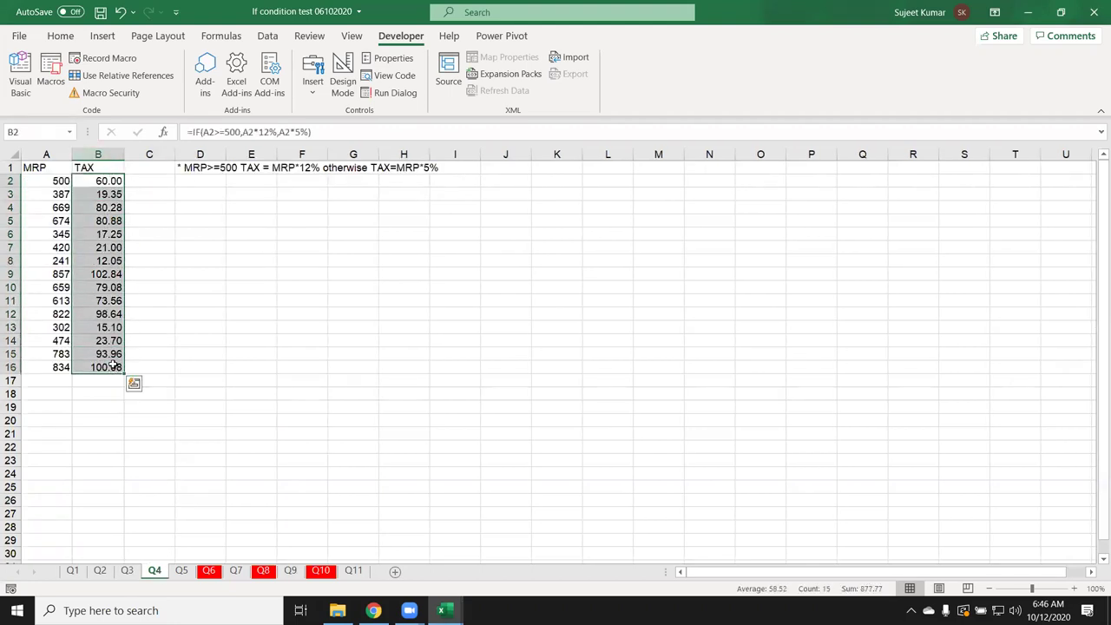
{"action": "key", "text": "Delete"}
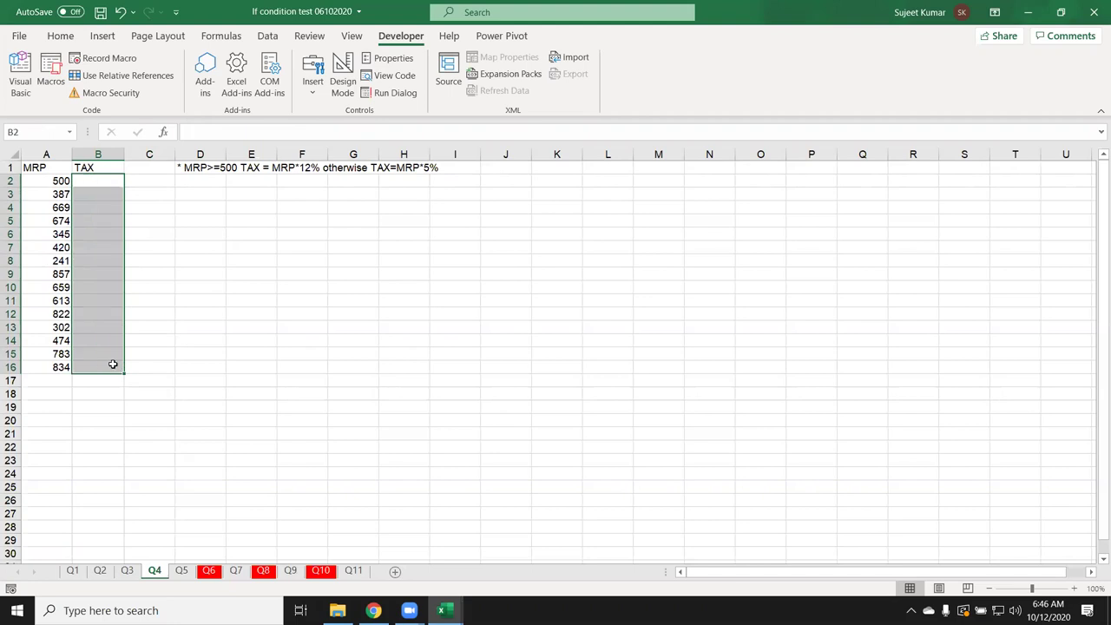
{"action": "left_click", "coordinate": [183, 571]}
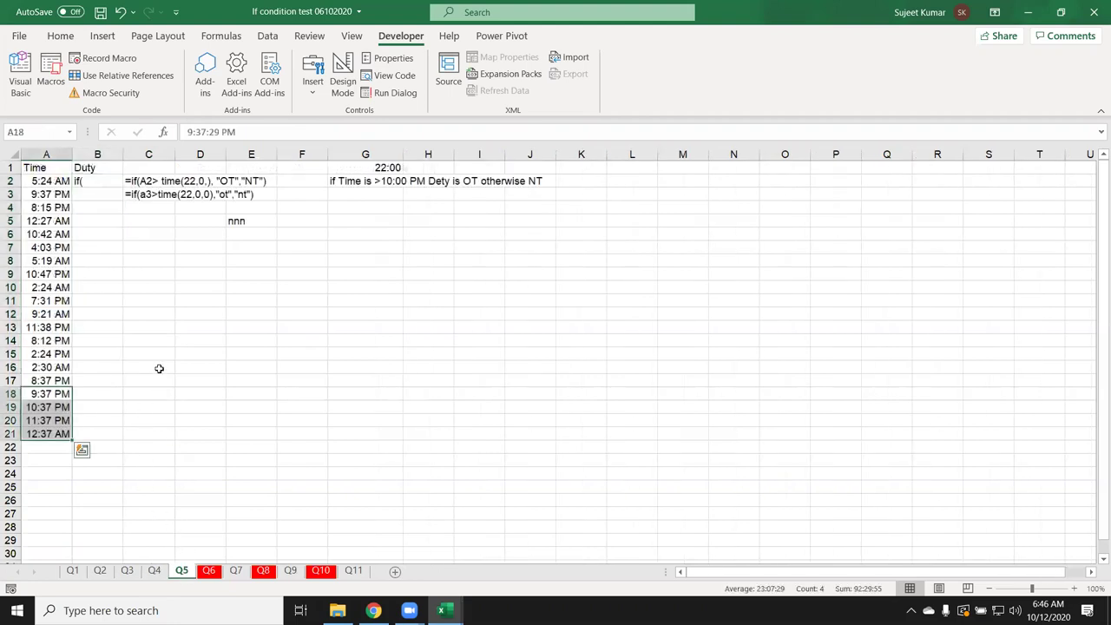
On Q5, delete the draft IF formulas in C2:C3 and select the stray nnn note
{"action": "left_click", "coordinate": [47, 192]}
{"action": "left_click_drag", "start_coordinate": [84, 179], "coordinate": [79, 431]}
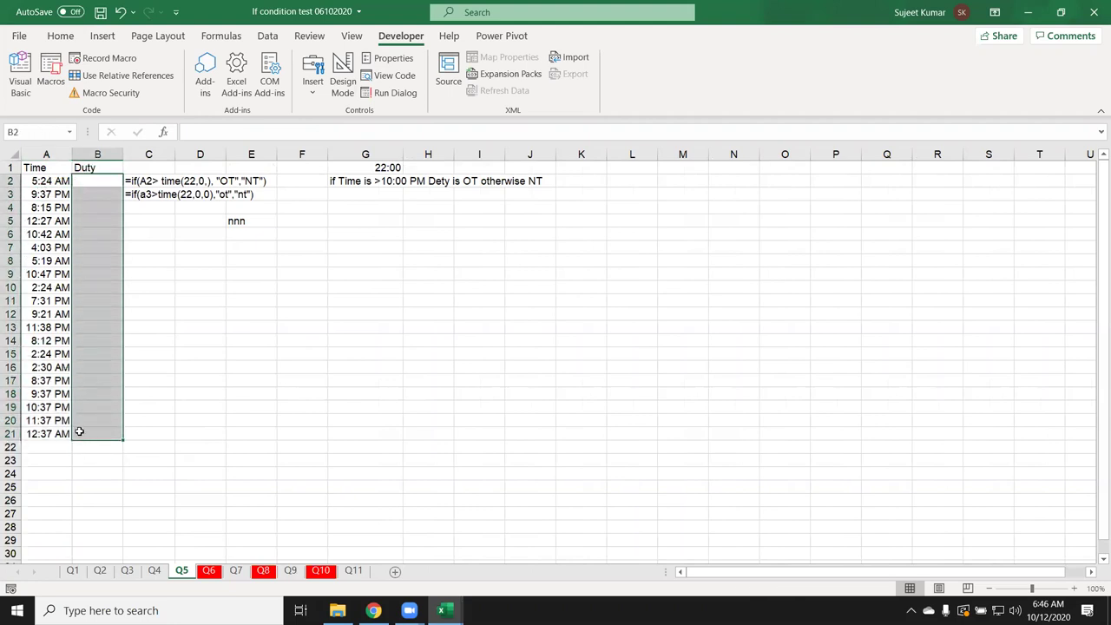
{"action": "left_click_drag", "start_coordinate": [146, 179], "coordinate": [148, 195]}
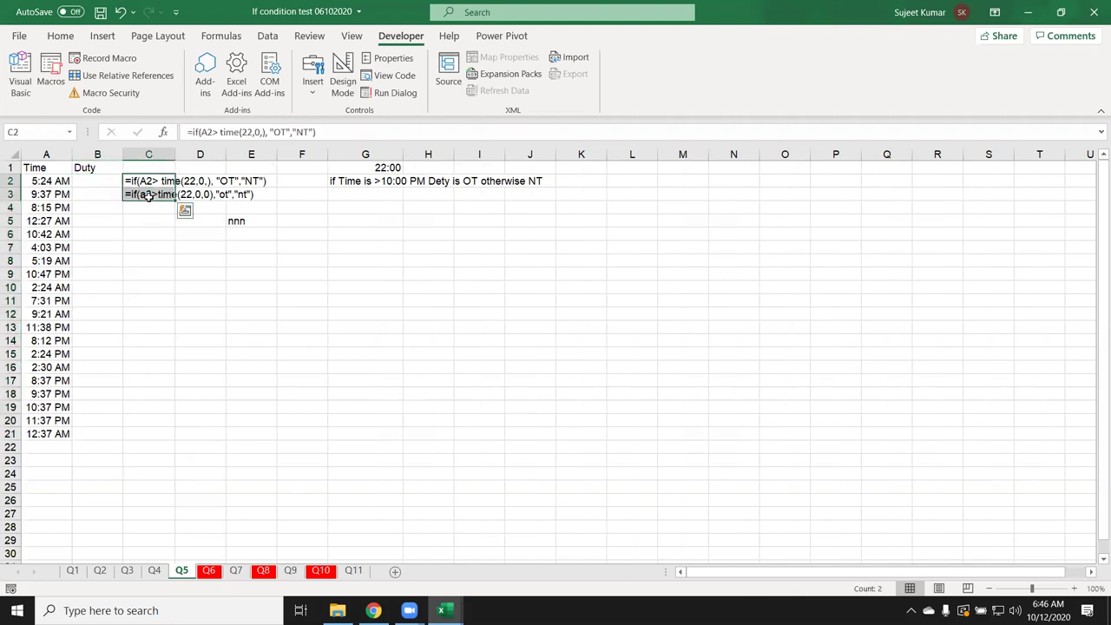
{"action": "key", "text": "Delete"}
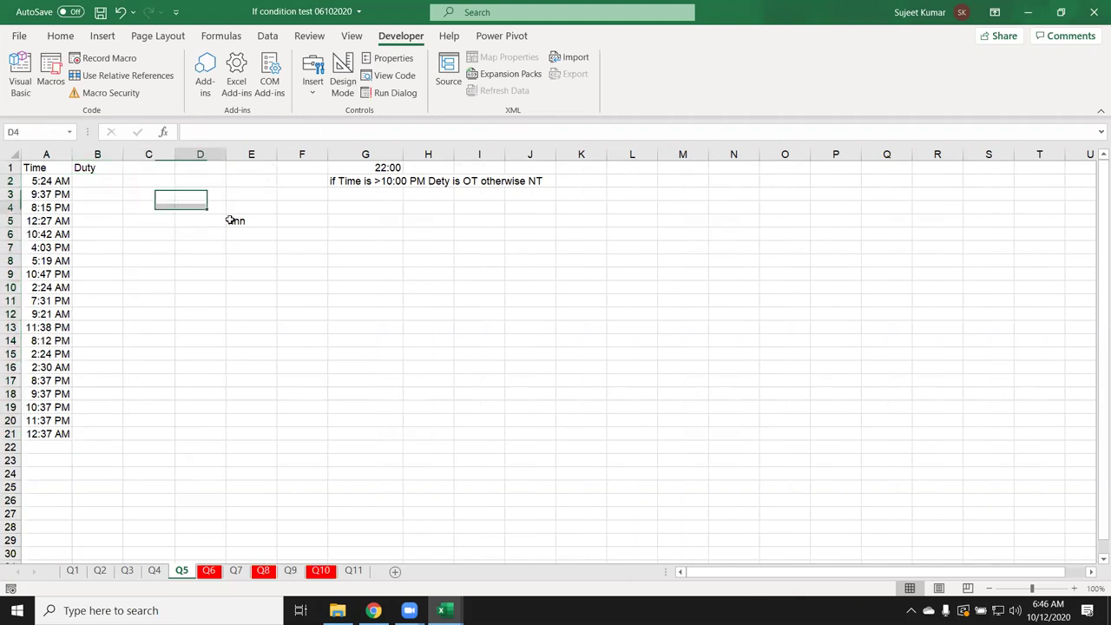
{"action": "left_click_drag", "start_coordinate": [217, 211], "coordinate": [239, 234]}
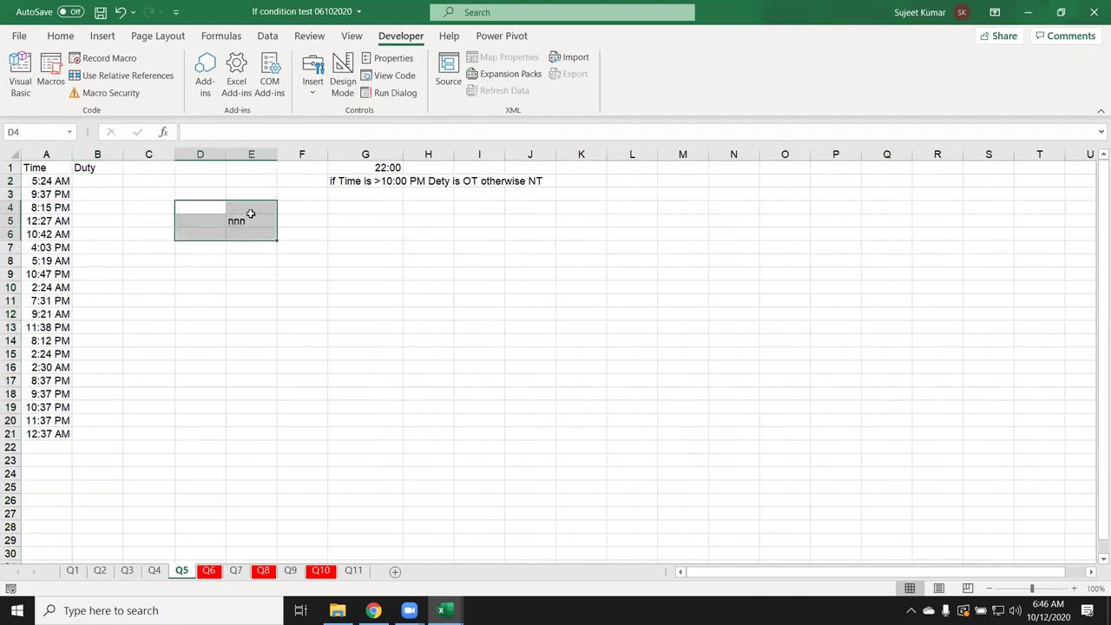
On Q6, clear the Pass/Fail results in columns I and J (I2:J14)
{"action": "left_click", "coordinate": [219, 572]}
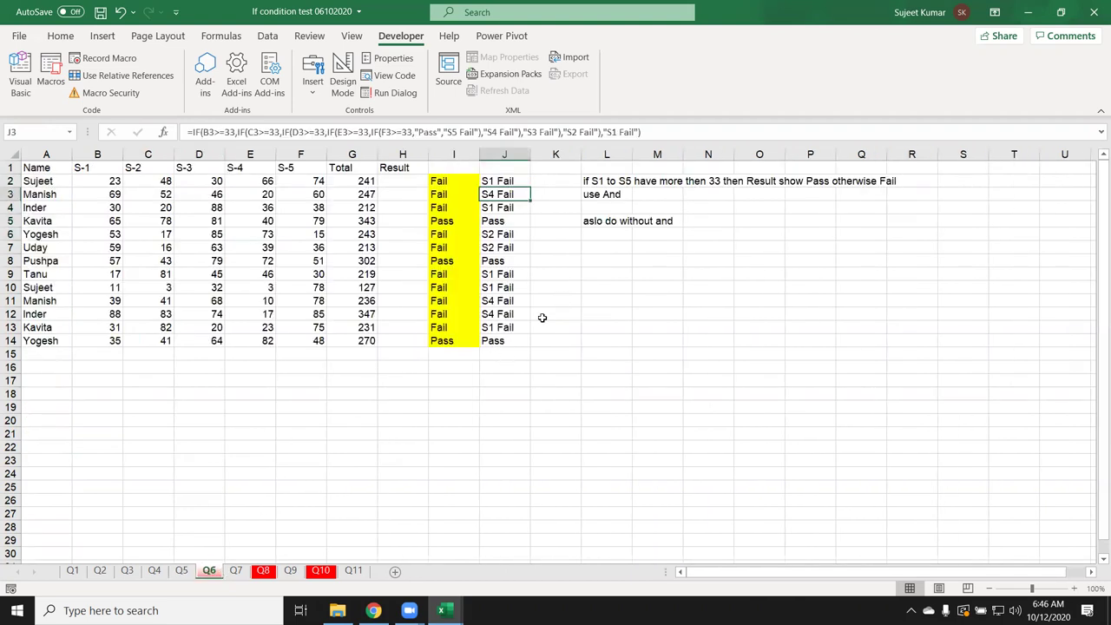
{"action": "left_click_drag", "start_coordinate": [108, 181], "coordinate": [365, 192]}
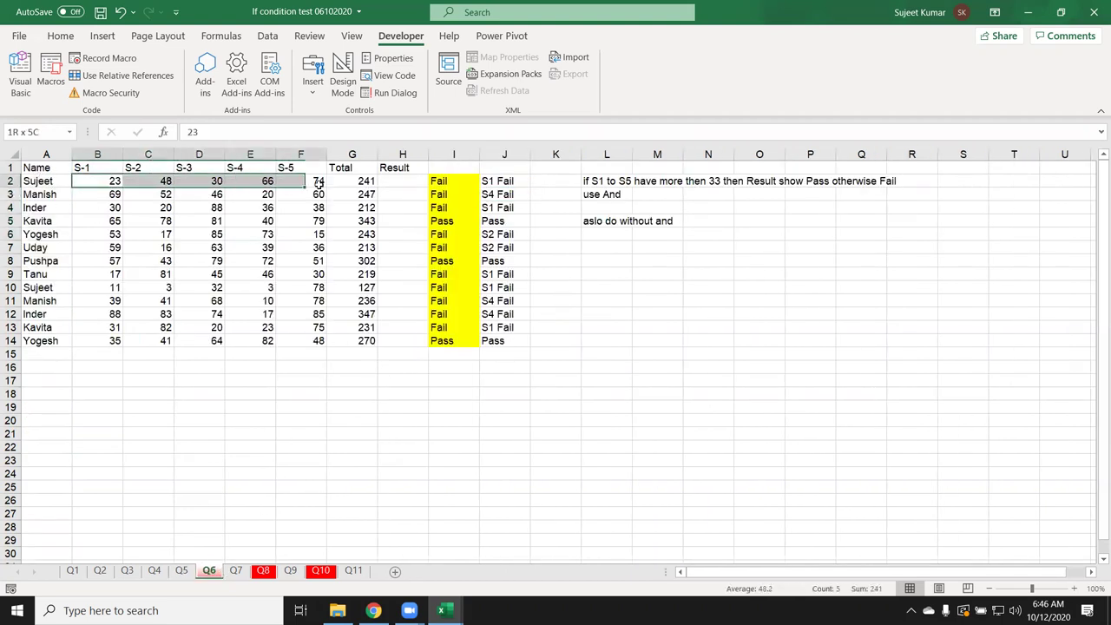
{"action": "left_click_drag", "start_coordinate": [450, 180], "coordinate": [490, 317]}
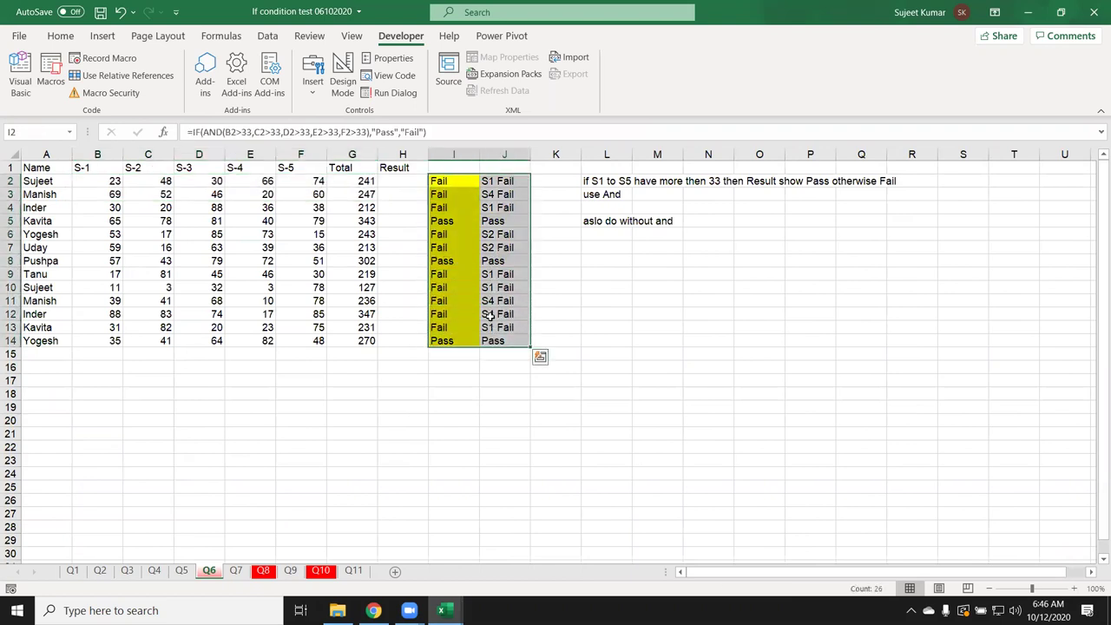
{"action": "key", "text": "Delete"}
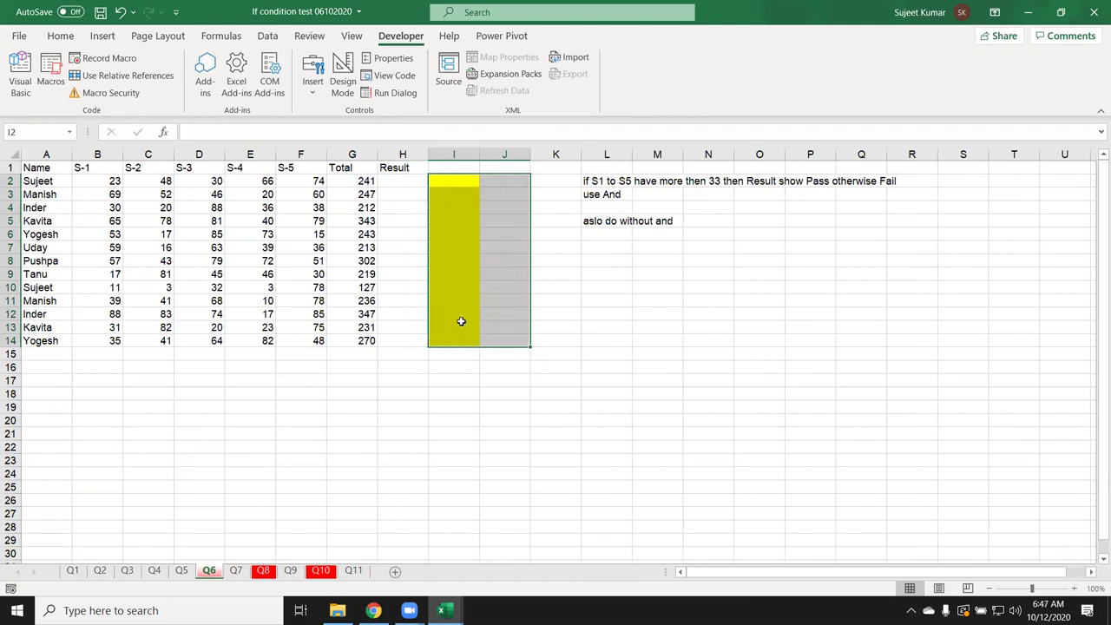
{"action": "left_click", "coordinate": [436, 199]}
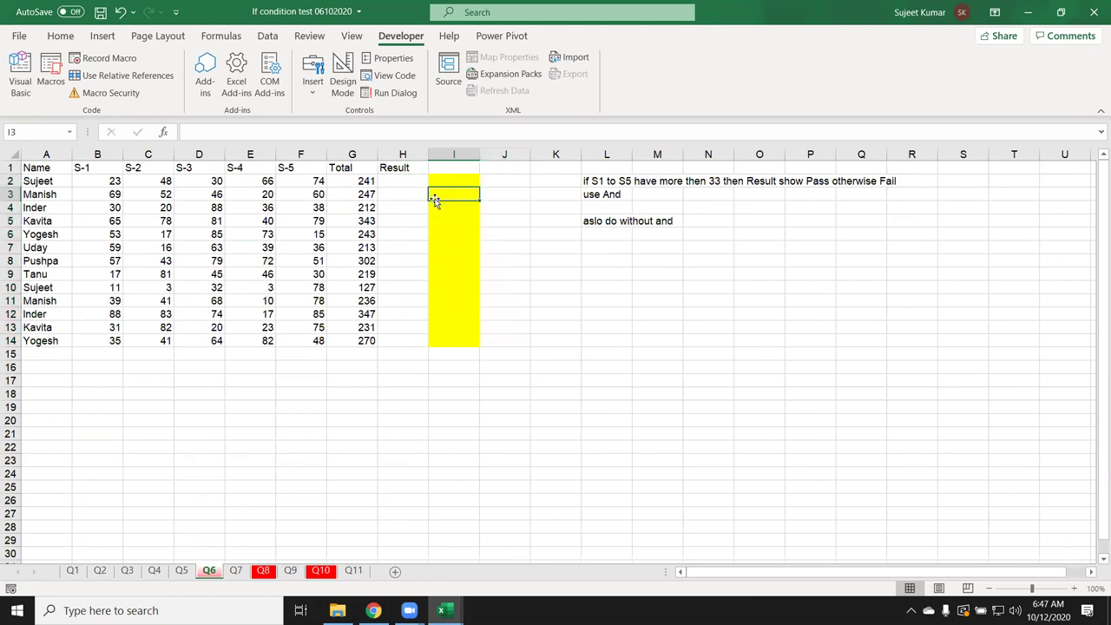
{"action": "left_click", "coordinate": [597, 221]}
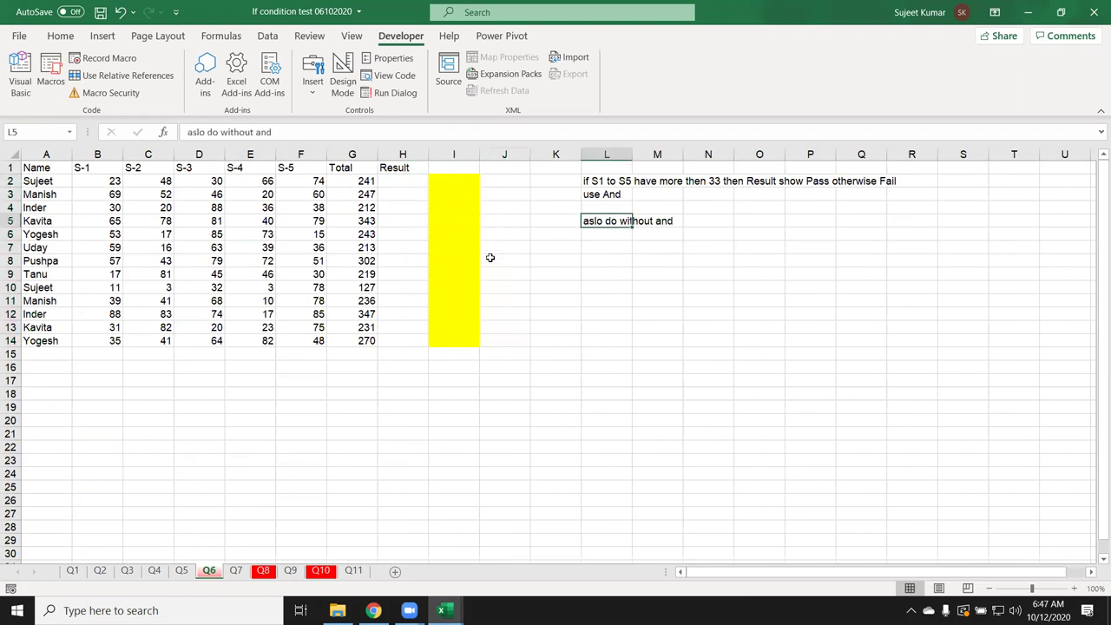
{"action": "left_click", "coordinate": [236, 571]}
Clear the computed grades in C2:C14 on sheet Q7
{"action": "left_click", "coordinate": [252, 355]}
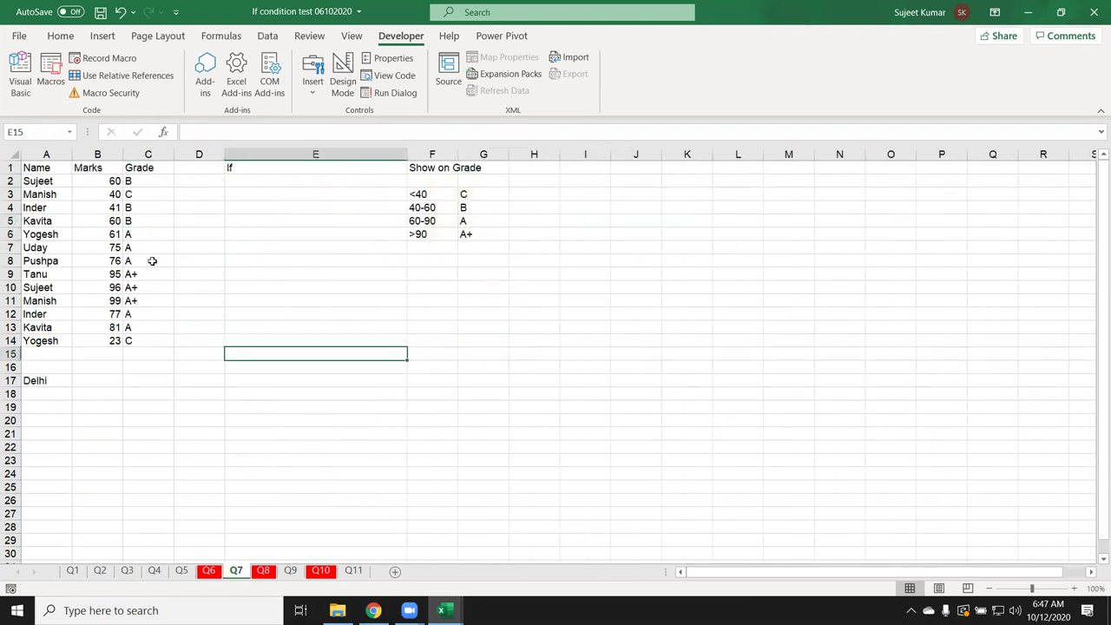
{"action": "left_click_drag", "start_coordinate": [138, 180], "coordinate": [136, 342]}
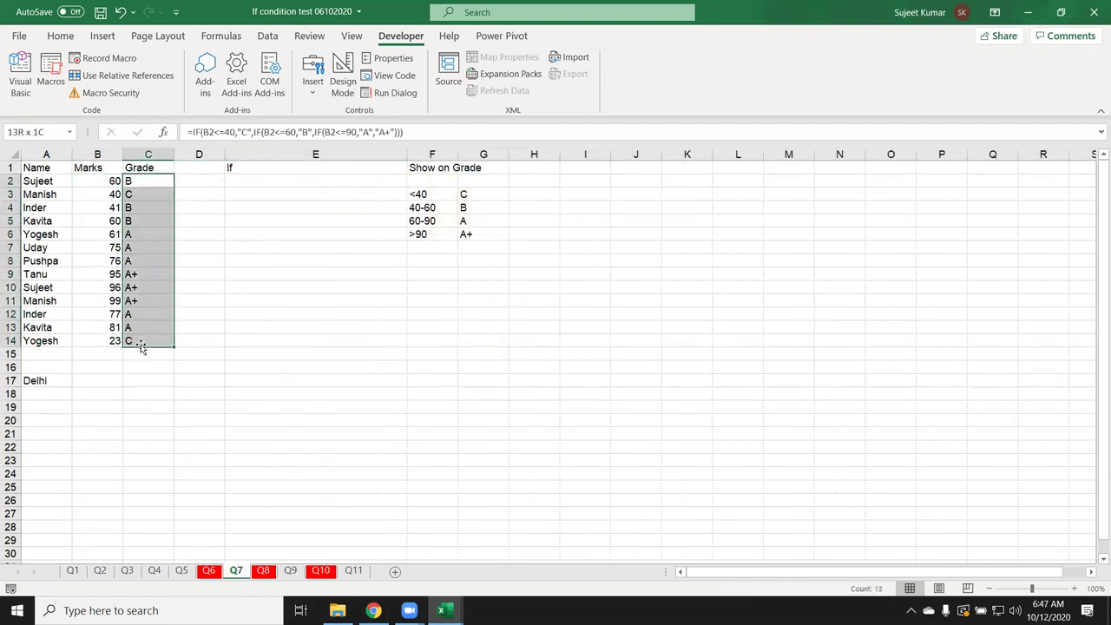
{"action": "key", "text": "Delete"}
{"action": "mouse_move", "coordinate": [433, 193]}
{"action": "left_mouse_down"}
{"action": "mouse_move", "coordinate": [466, 225]}
{"action": "mouse_move", "coordinate": [470, 246]}
{"action": "left_mouse_up"}
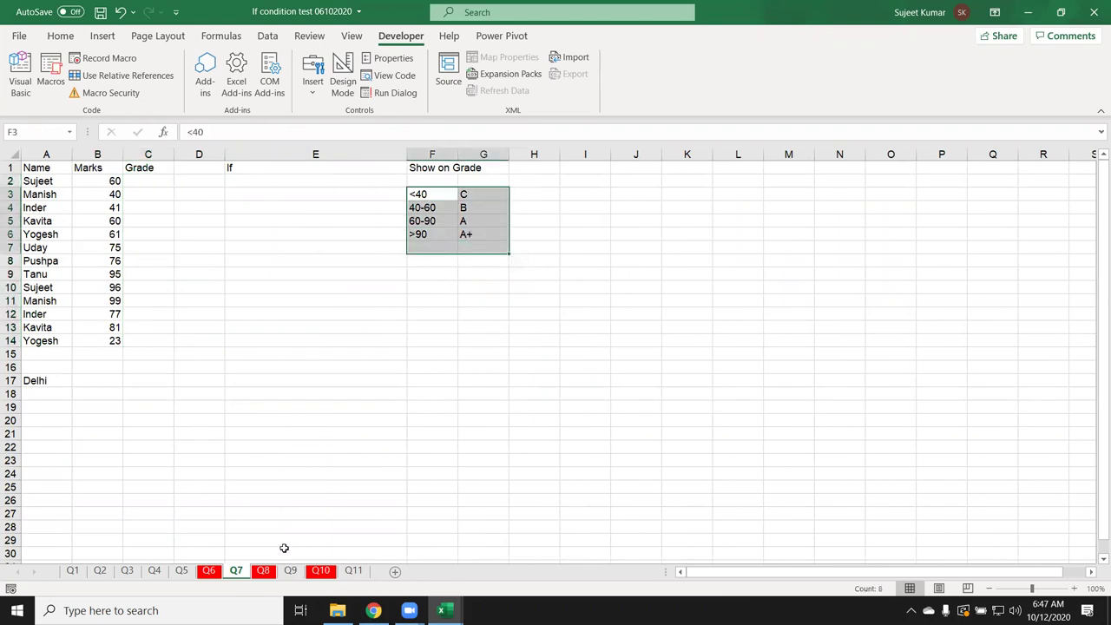
On sheet Q8, clear the Incentive, Incentive add on and total incentive values in B2:D19
{"action": "left_click", "coordinate": [267, 572]}
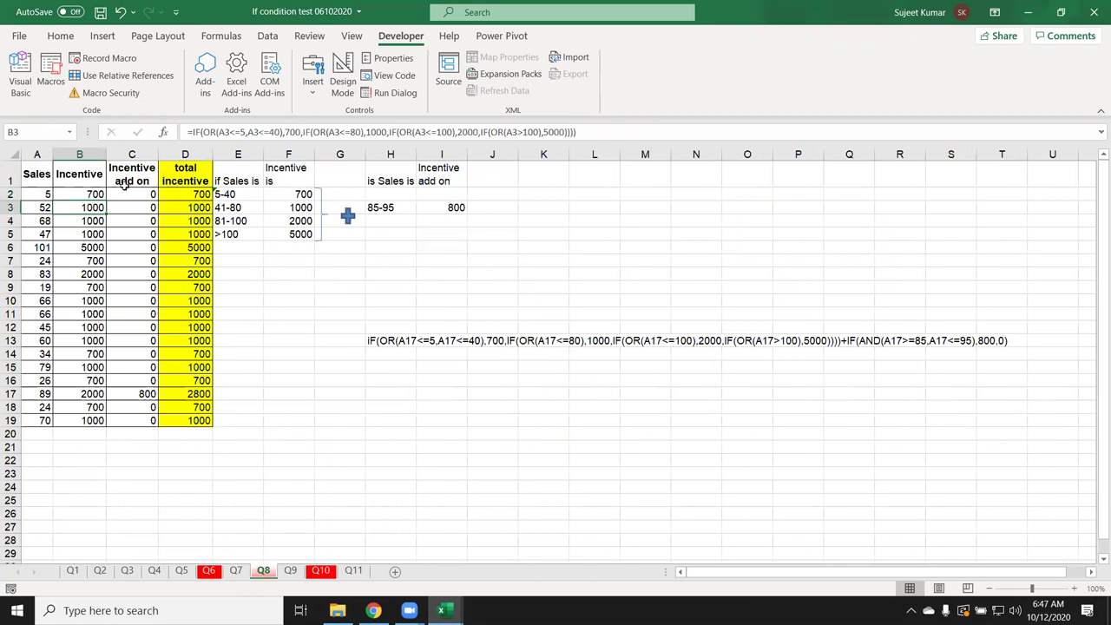
{"action": "mouse_move", "coordinate": [87, 194]}
{"action": "left_mouse_down"}
{"action": "mouse_move", "coordinate": [179, 396]}
{"action": "mouse_move", "coordinate": [180, 431]}
{"action": "left_mouse_up"}
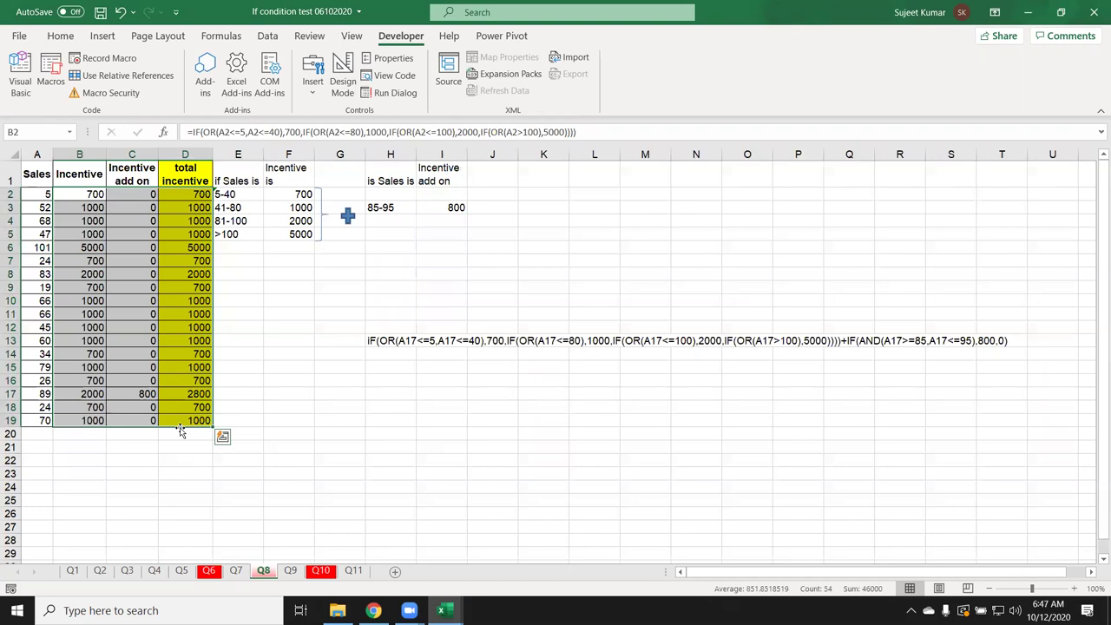
{"action": "key", "text": "End"}
{"action": "key", "text": "Delete"}
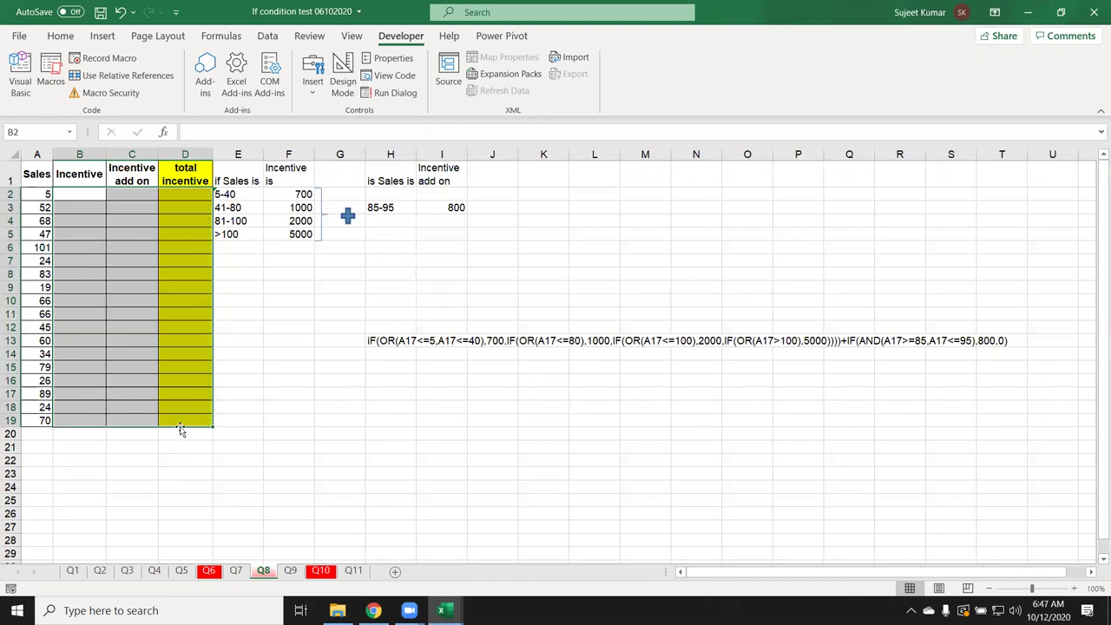
{"action": "left_click", "coordinate": [317, 330]}
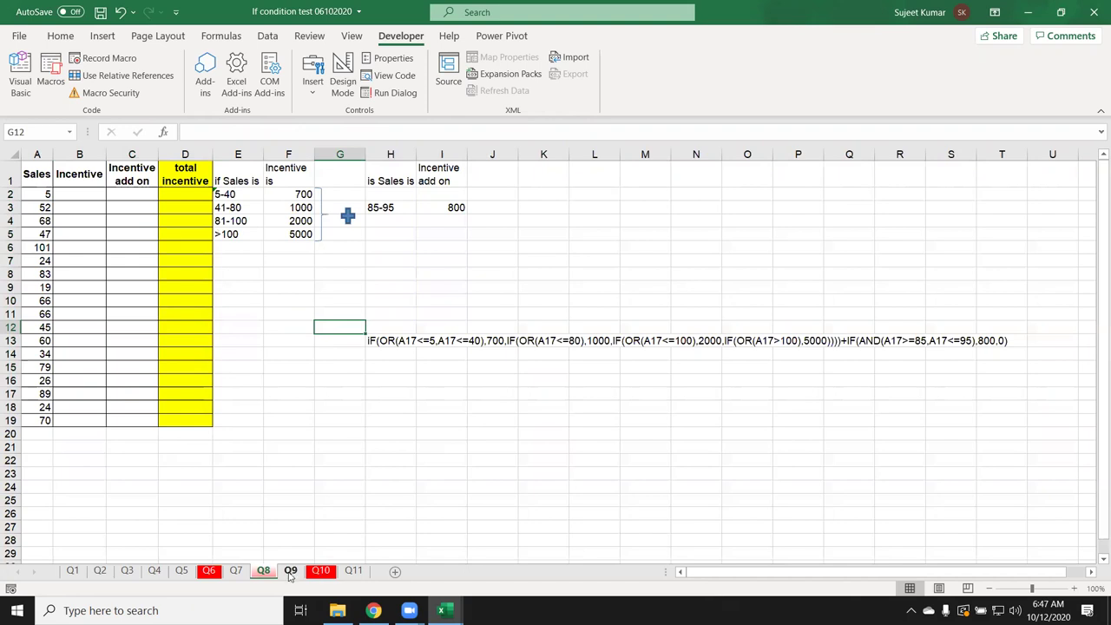
On Q9, review the row 6 values and erase the red circle around the xor note
{"action": "left_click", "coordinate": [291, 573]}
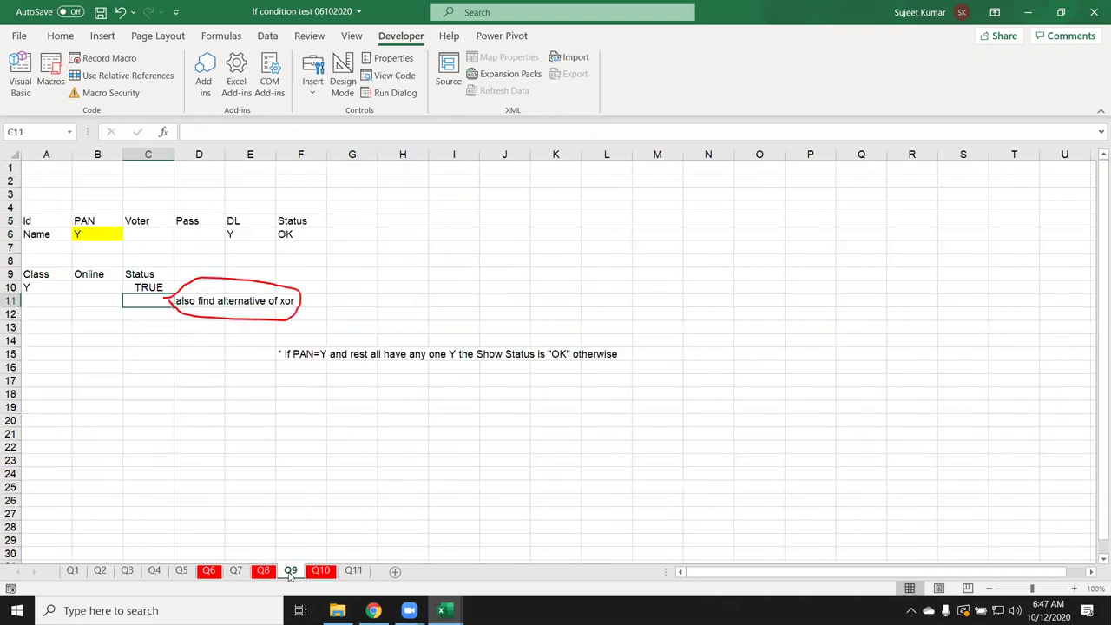
{"action": "left_click", "coordinate": [206, 422]}
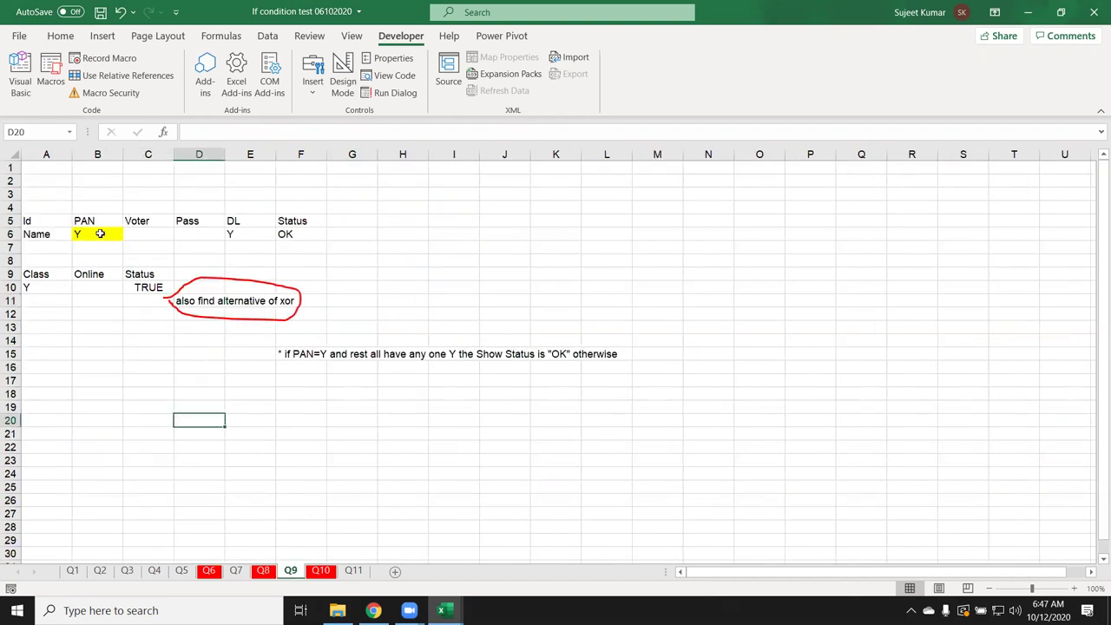
{"action": "left_click", "coordinate": [101, 234]}
{"action": "left_click_drag", "start_coordinate": [146, 232], "coordinate": [249, 232]}
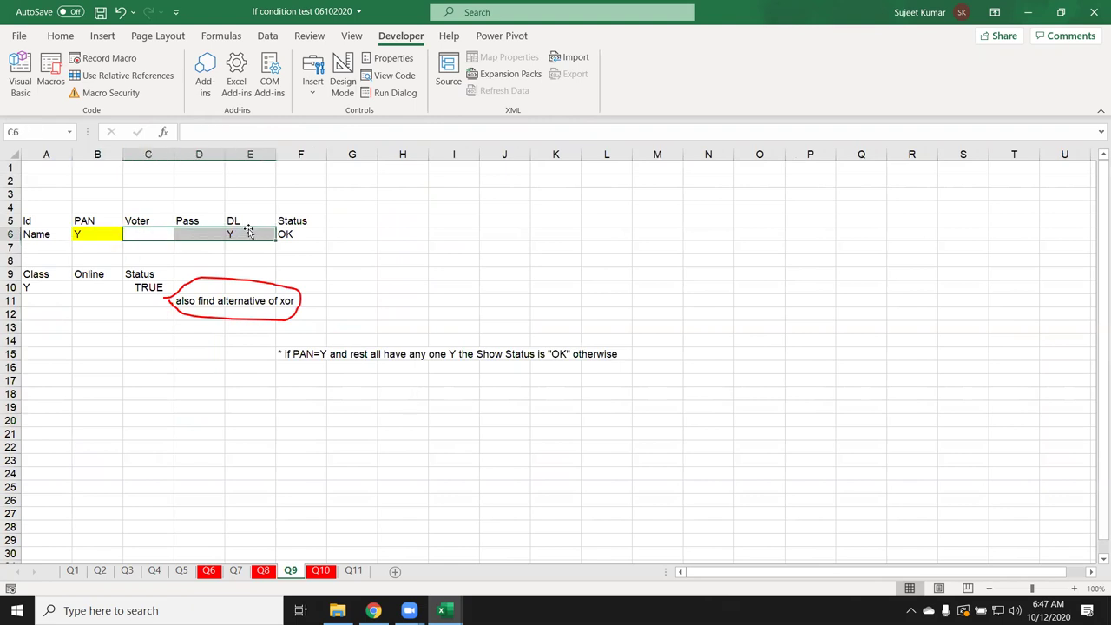
{"action": "left_click", "coordinate": [204, 299]}
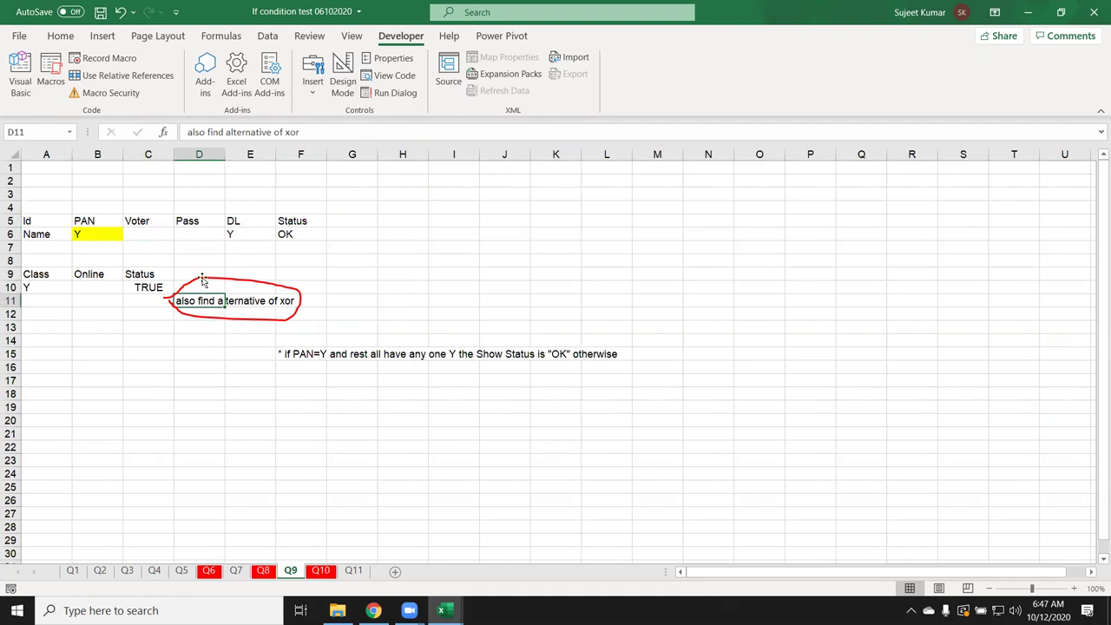
{"action": "key", "text": "Escape"}
{"action": "left_click", "coordinate": [265, 320]}
{"action": "mouse_move", "coordinate": [290, 299]}
{"action": "left_mouse_down"}
{"action": "mouse_move", "coordinate": [222, 332]}
{"action": "mouse_move", "coordinate": [186, 315]}
{"action": "left_mouse_up"}
{"action": "left_click", "coordinate": [287, 247]}
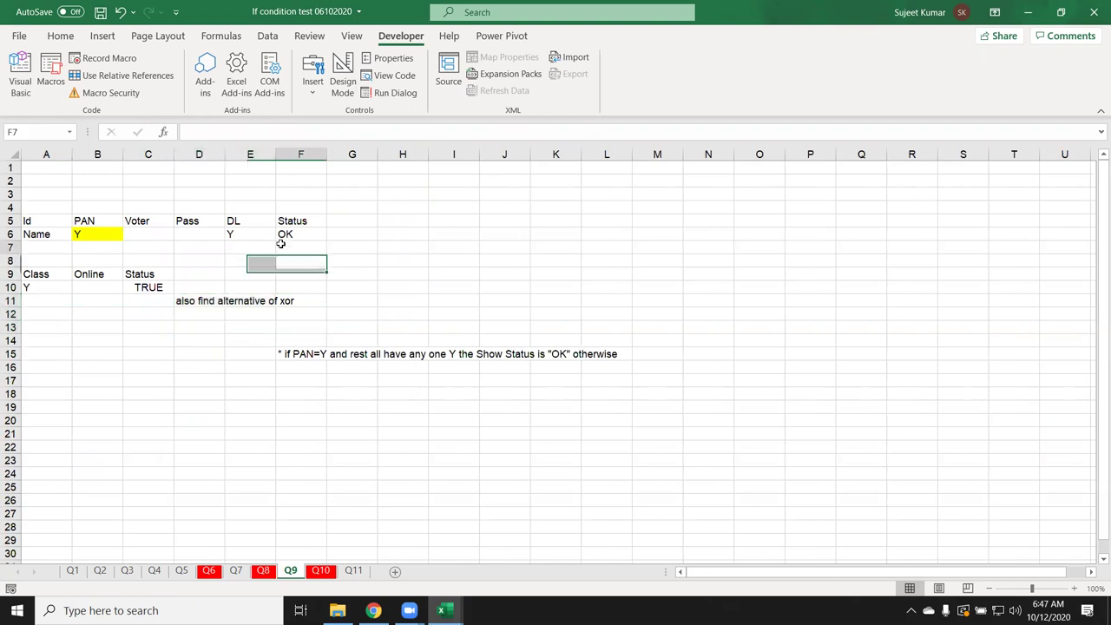
Check the XOR formula in C10 without changing it, then move to sheet Q10
{"action": "left_click", "coordinate": [158, 293]}
{"action": "double_click", "coordinate": [158, 289]}
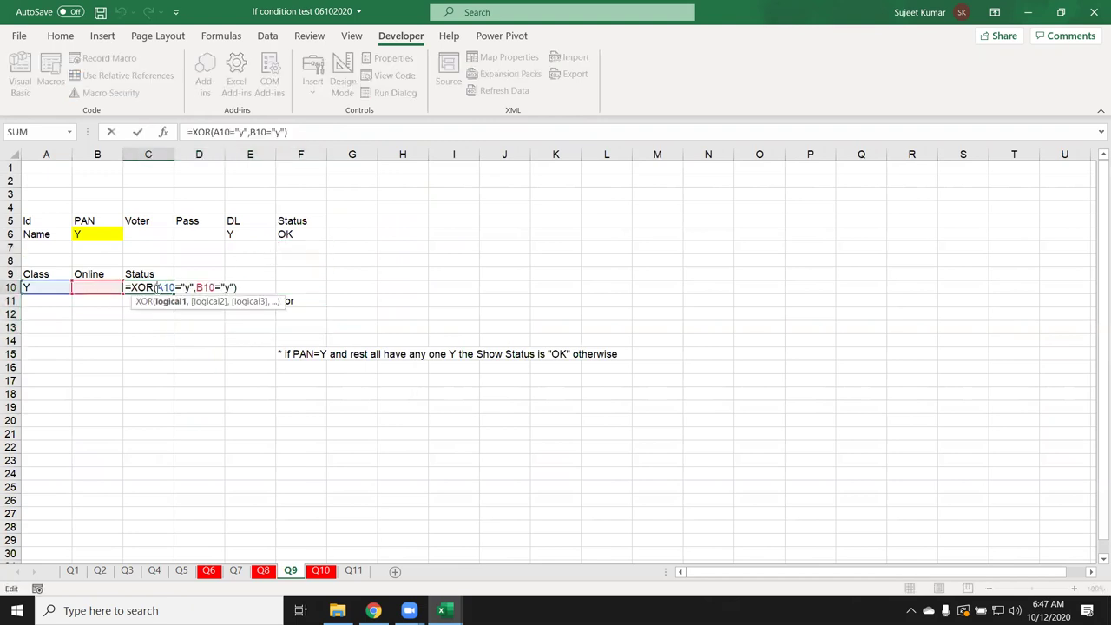
{"action": "key", "text": "Return"}
{"action": "left_click", "coordinate": [186, 300]}
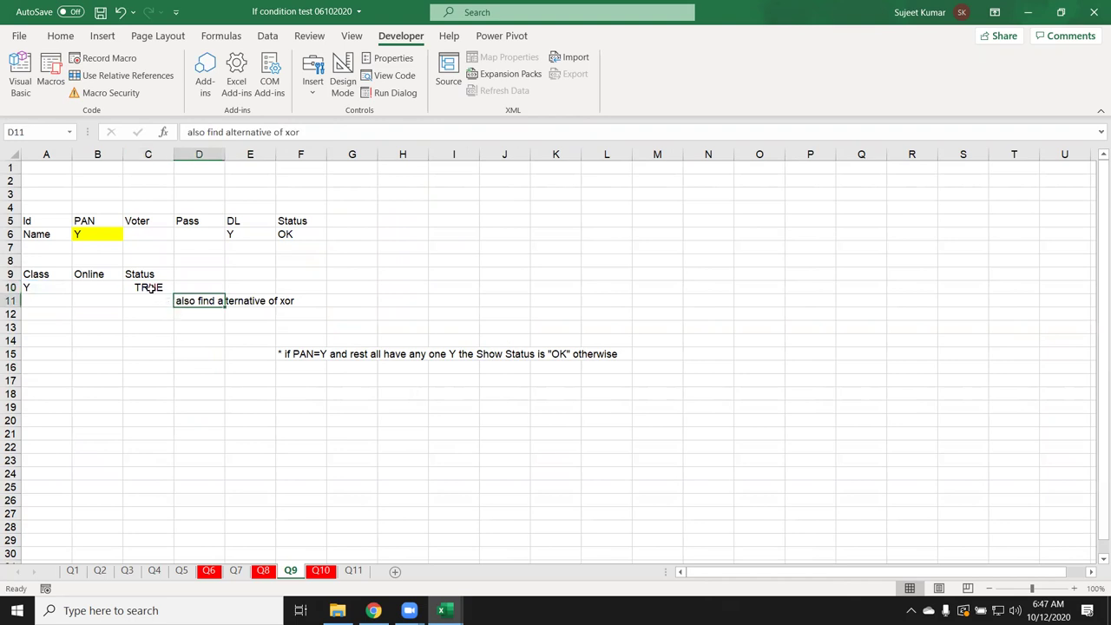
{"action": "left_click", "coordinate": [278, 235]}
{"action": "left_click", "coordinate": [320, 570]}
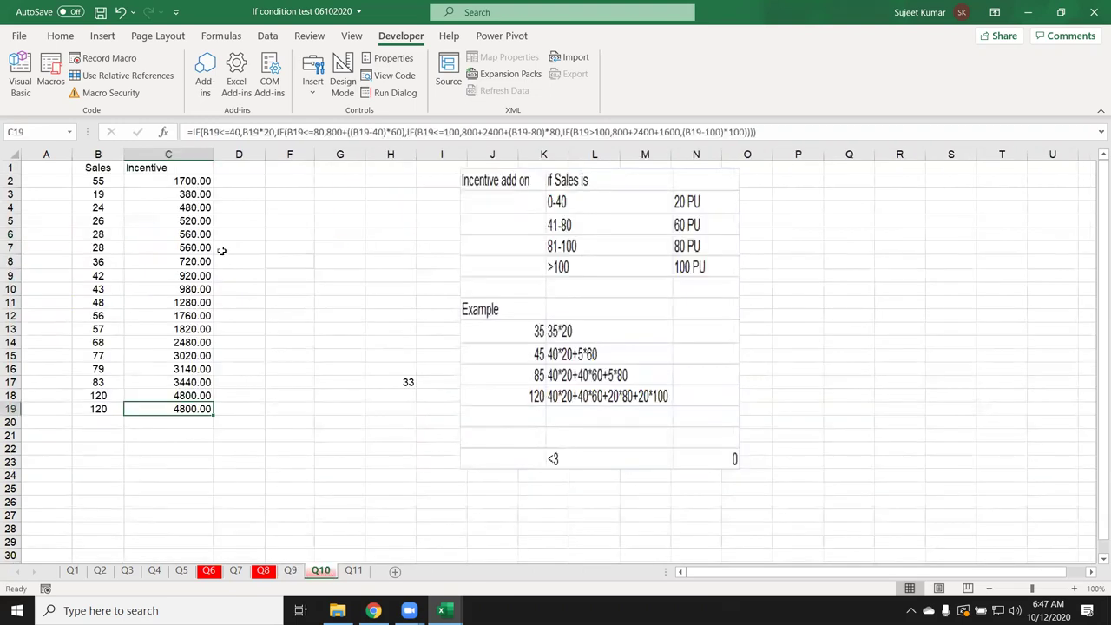
Nudge the incentive-rules picture left on Q10, review the IF formula in C5, then go to Q11
{"action": "left_click_drag", "start_coordinate": [179, 182], "coordinate": [191, 408]}
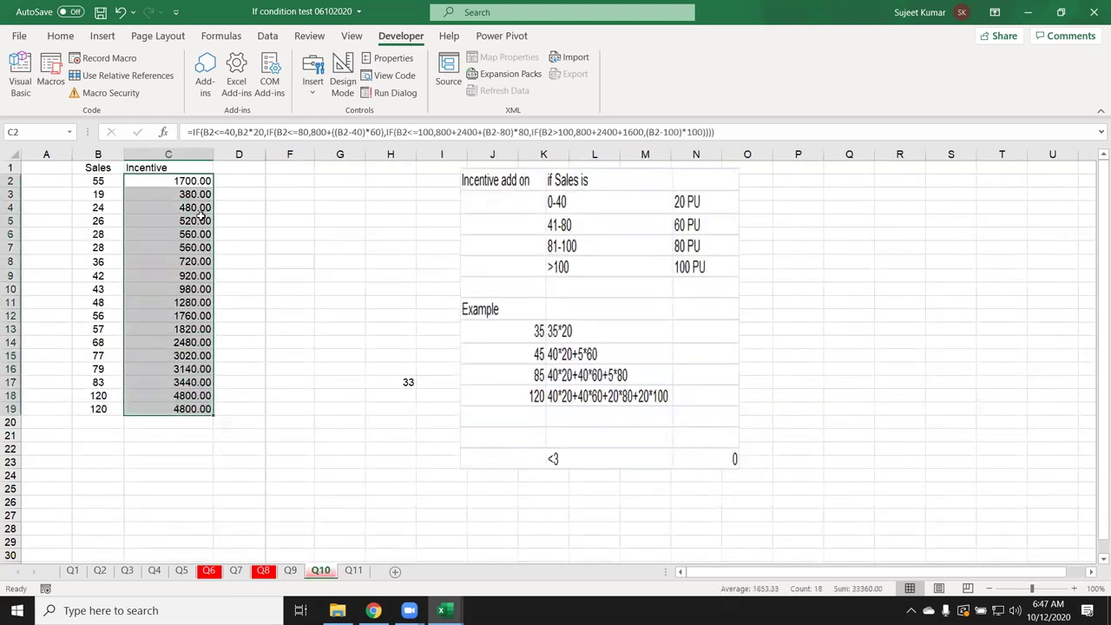
{"action": "left_click", "coordinate": [244, 259]}
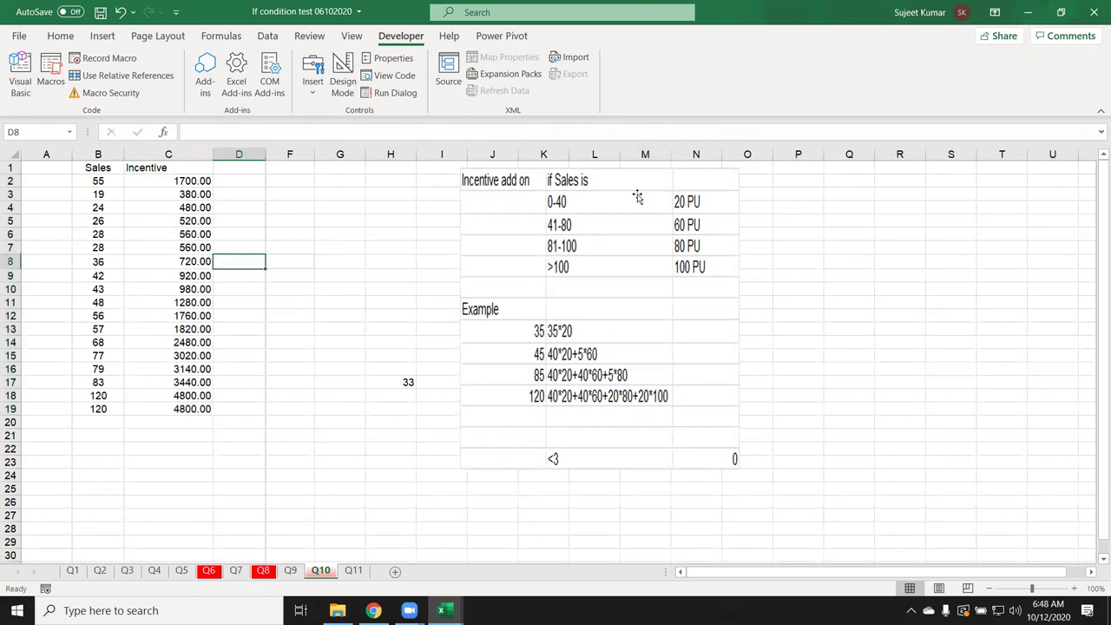
{"action": "left_click_drag", "start_coordinate": [638, 196], "coordinate": [609, 191]}
{"action": "left_click_drag", "start_coordinate": [391, 356], "coordinate": [397, 387]}
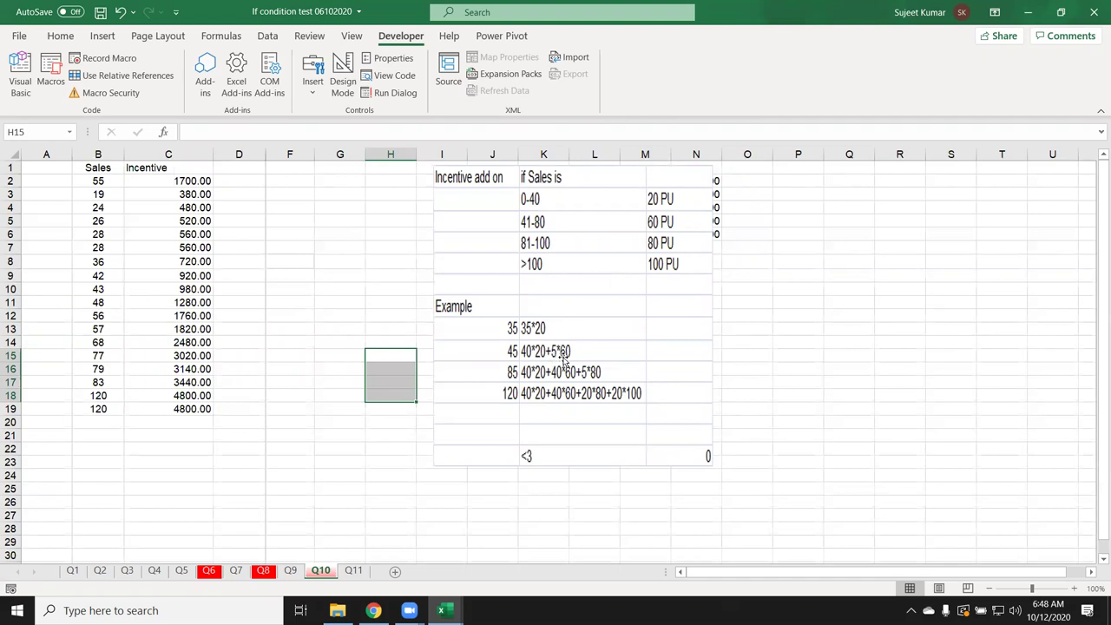
{"action": "left_click", "coordinate": [188, 221]}
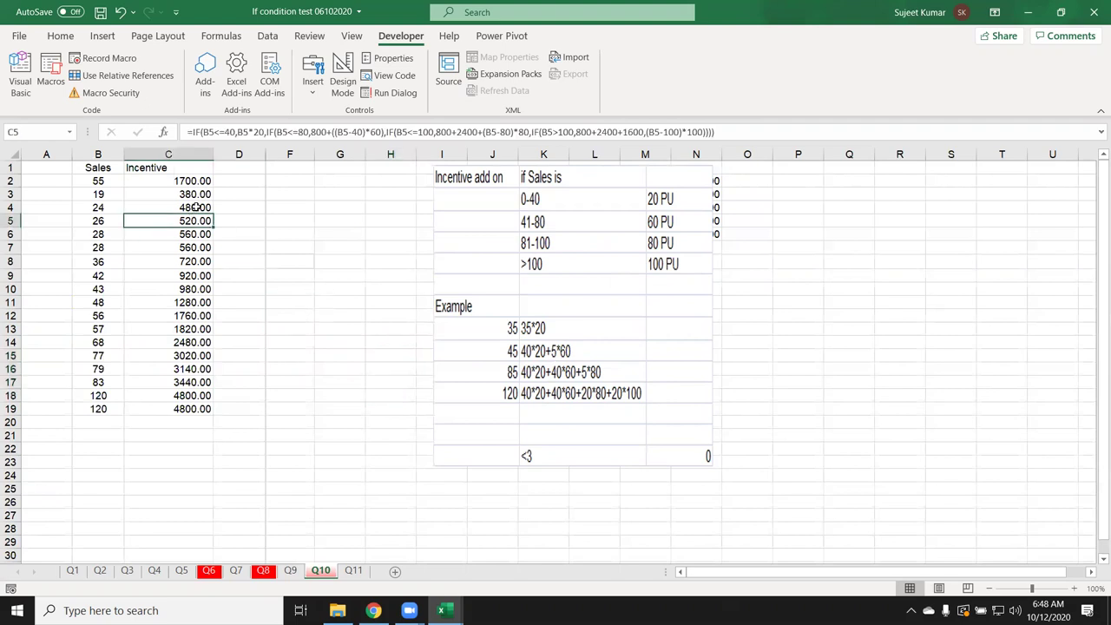
{"action": "left_click", "coordinate": [353, 571]}
{"action": "left_click", "coordinate": [355, 339]}
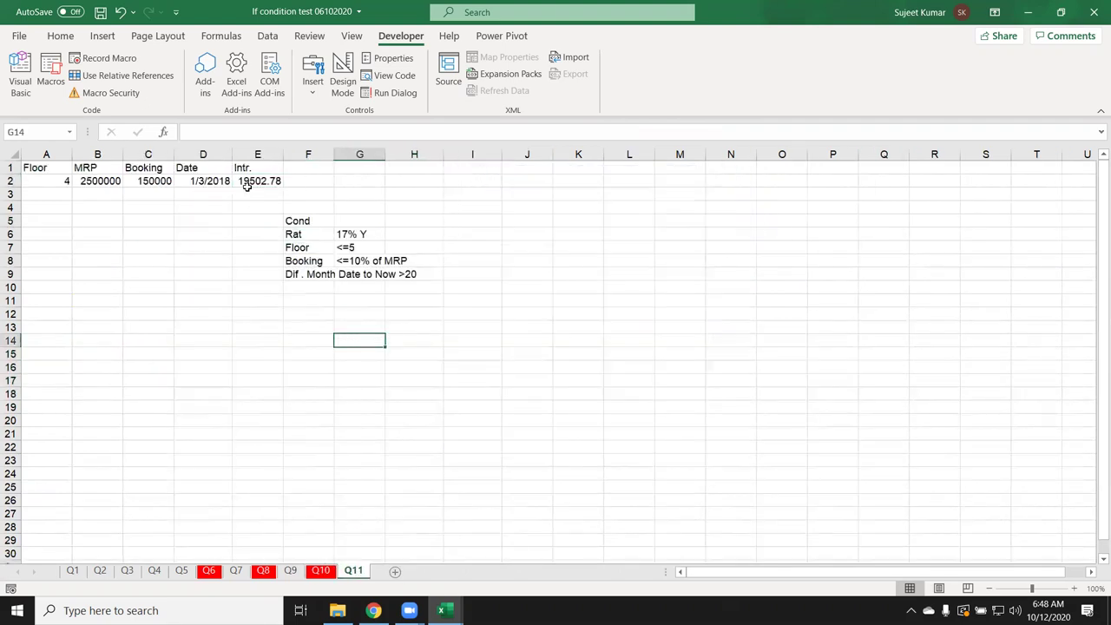
{"action": "left_click", "coordinate": [251, 180]}
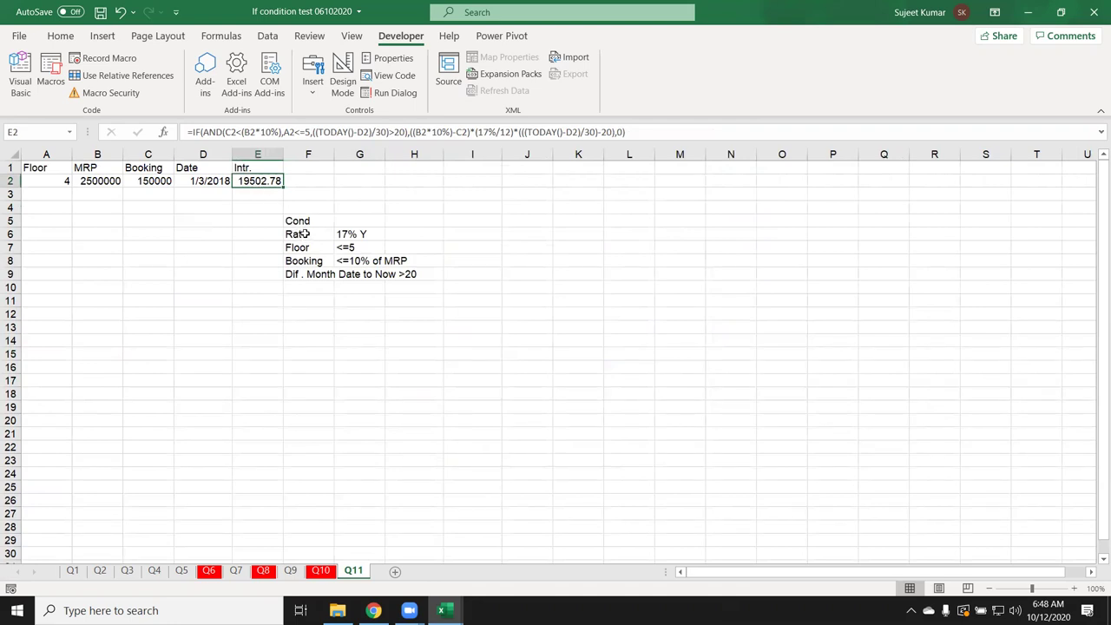
{"action": "left_click", "coordinate": [370, 233]}
{"action": "left_click", "coordinate": [356, 247]}
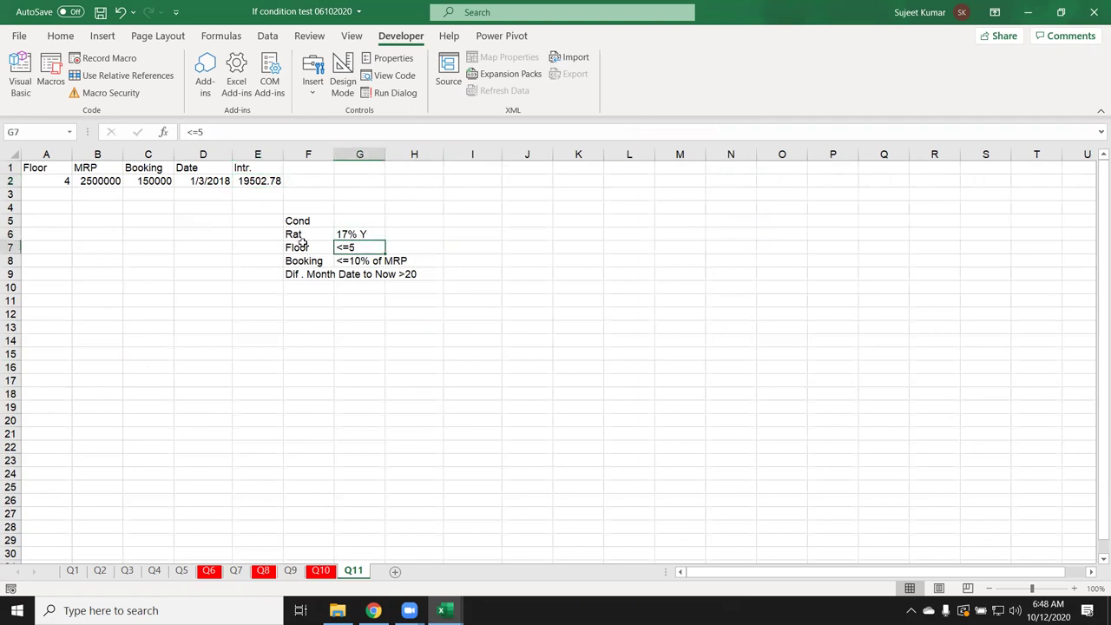
{"action": "left_click", "coordinate": [61, 176]}
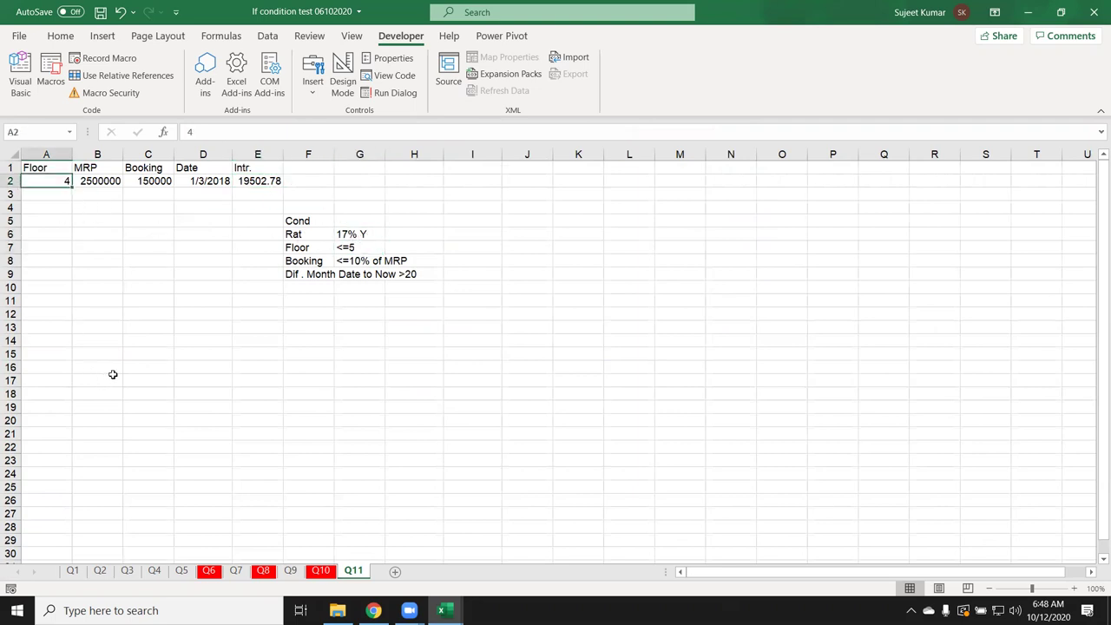
{"action": "left_click", "coordinate": [310, 257]}
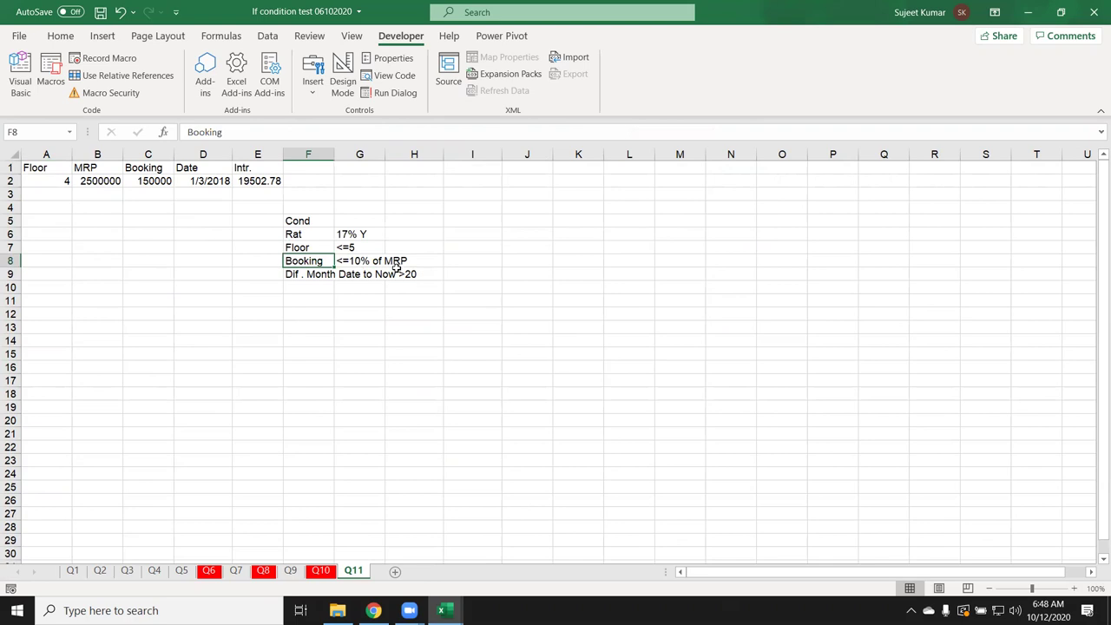
{"action": "left_click", "coordinate": [301, 277]}
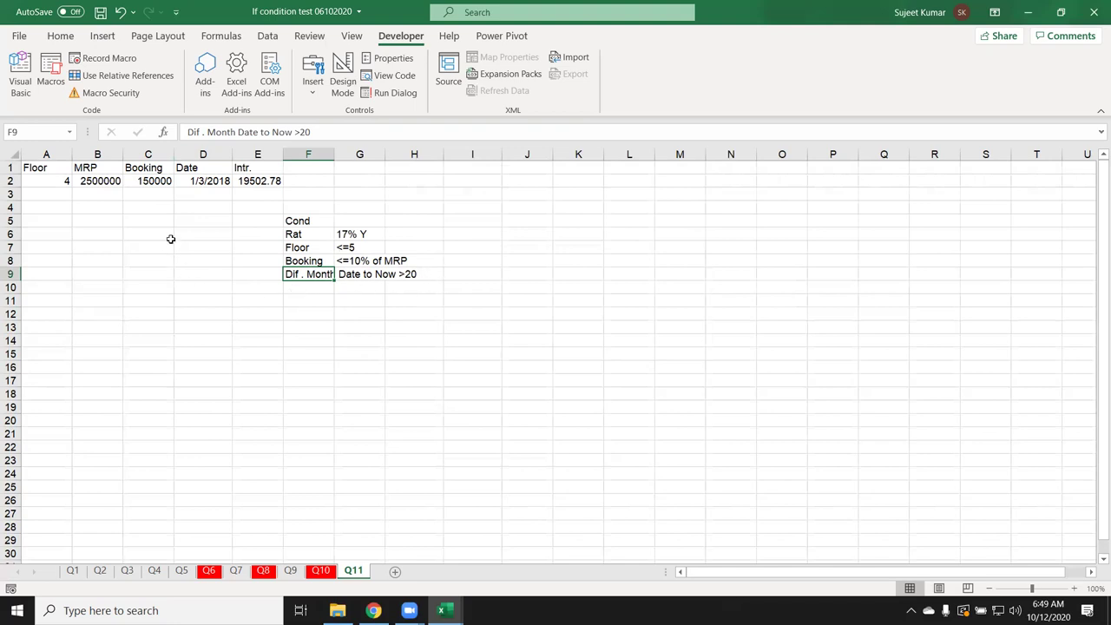
Write the principal line P = MRP*10% - Booking Amt in D11
{"action": "left_click", "coordinate": [199, 300]}
{"action": "type", "text": "intr ="}
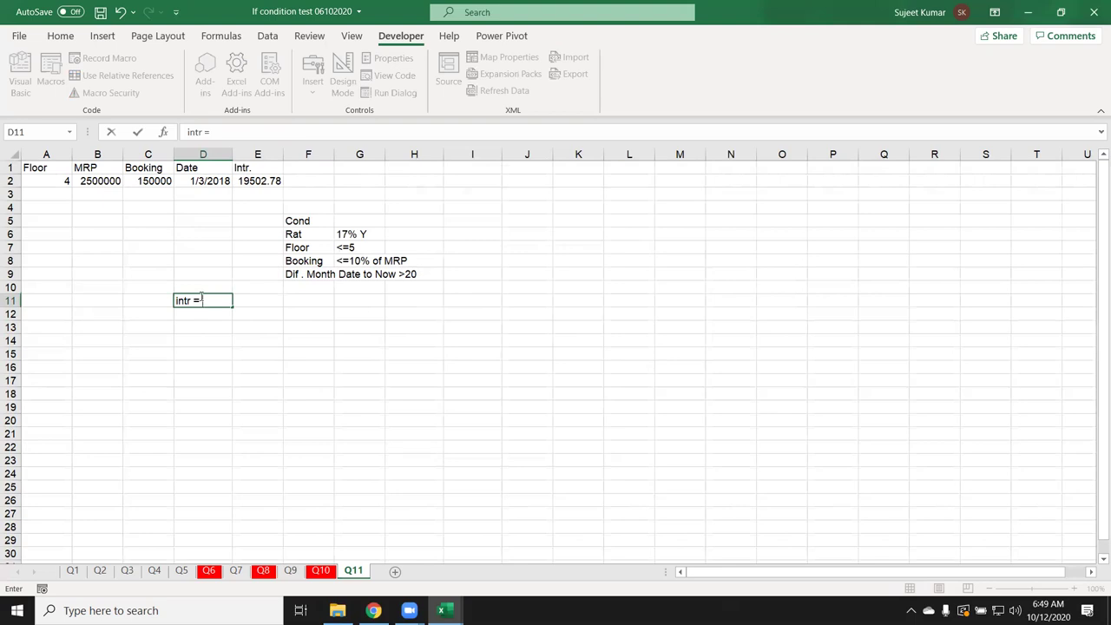
{"action": "type", "text": "MRP*10% - "}
{"action": "type", "text": "B"}
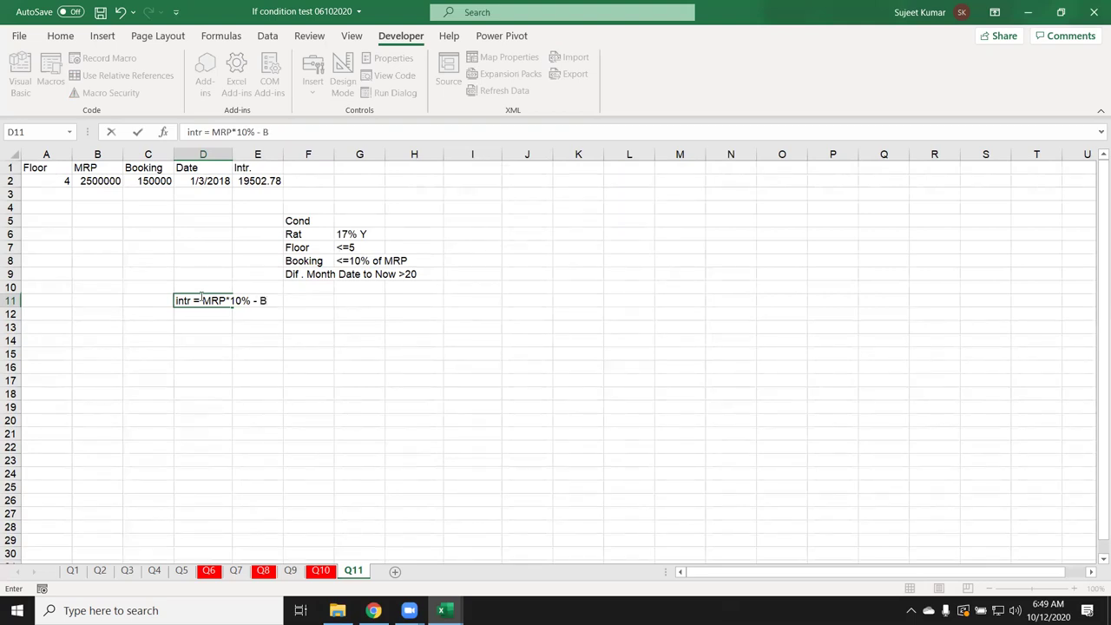
{"action": "key", "text": "BackSpace"}
{"action": "key", "text": "BackSpace"}
{"action": "type", "text": "Book"}
{"action": "type", "text": "ing Am"}
{"action": "key", "text": "Return"}
{"action": "left_click", "coordinate": [201, 300]}
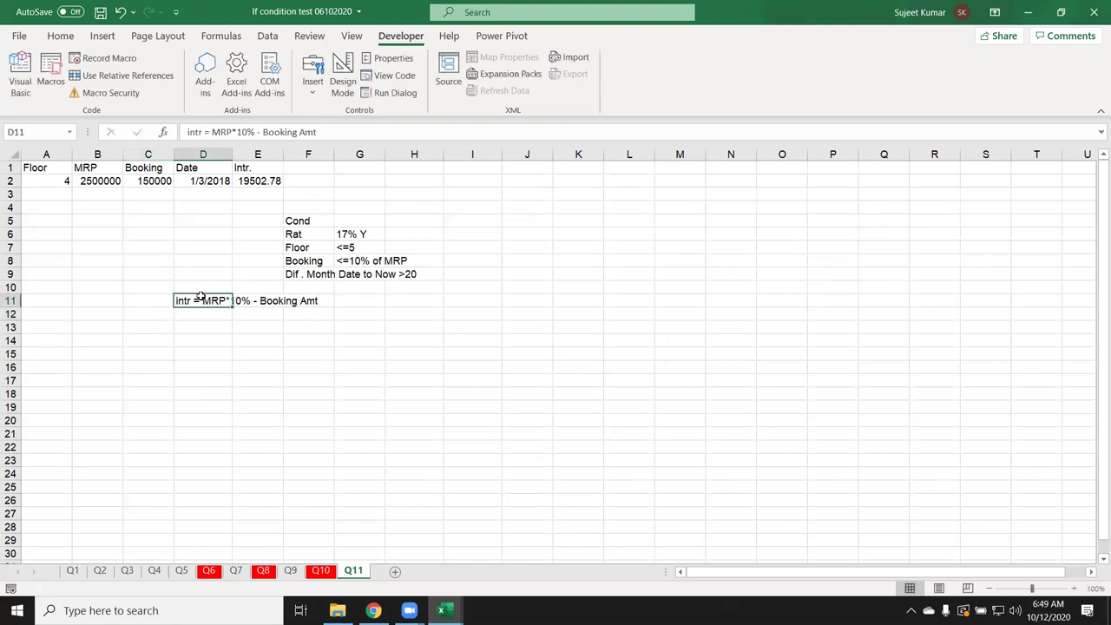
{"action": "double_click", "coordinate": [195, 132]}
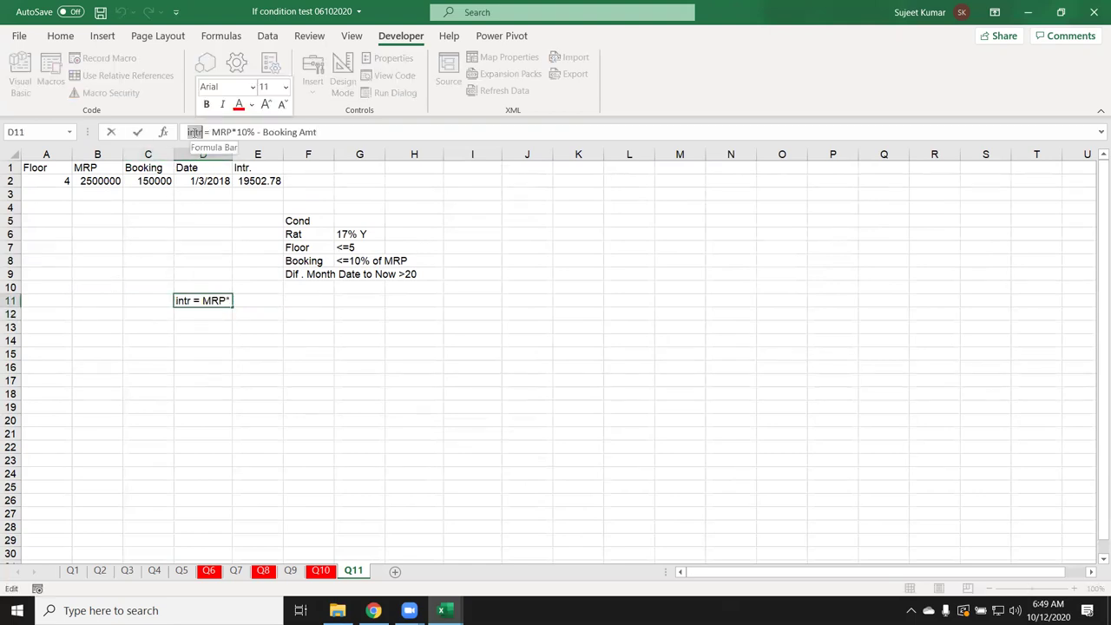
{"action": "type", "text": "P"}
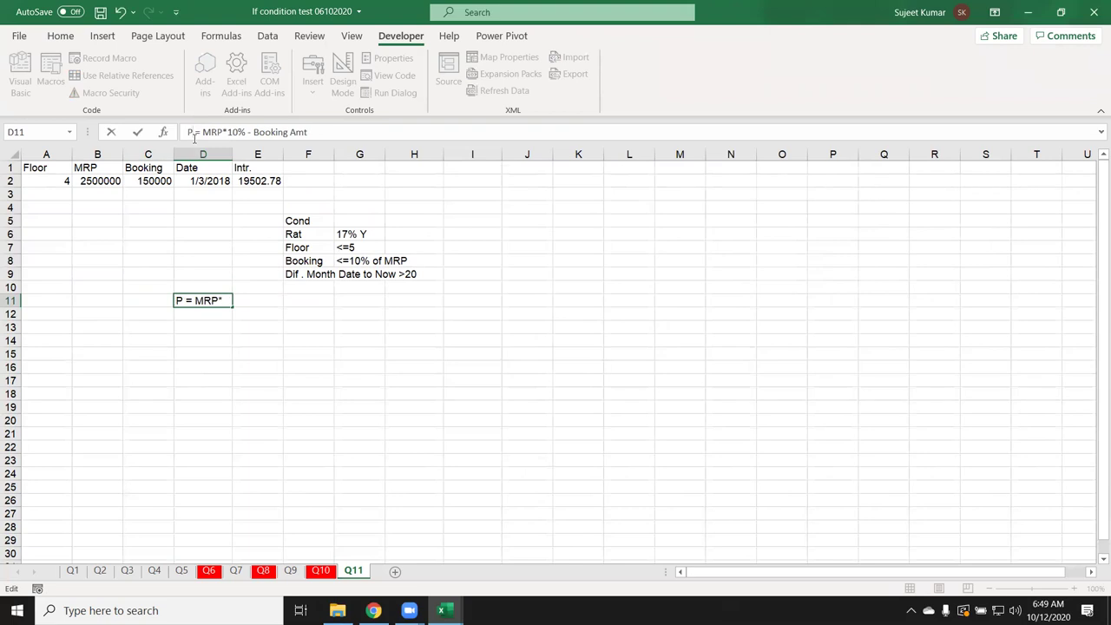
{"action": "key", "text": "Return"}
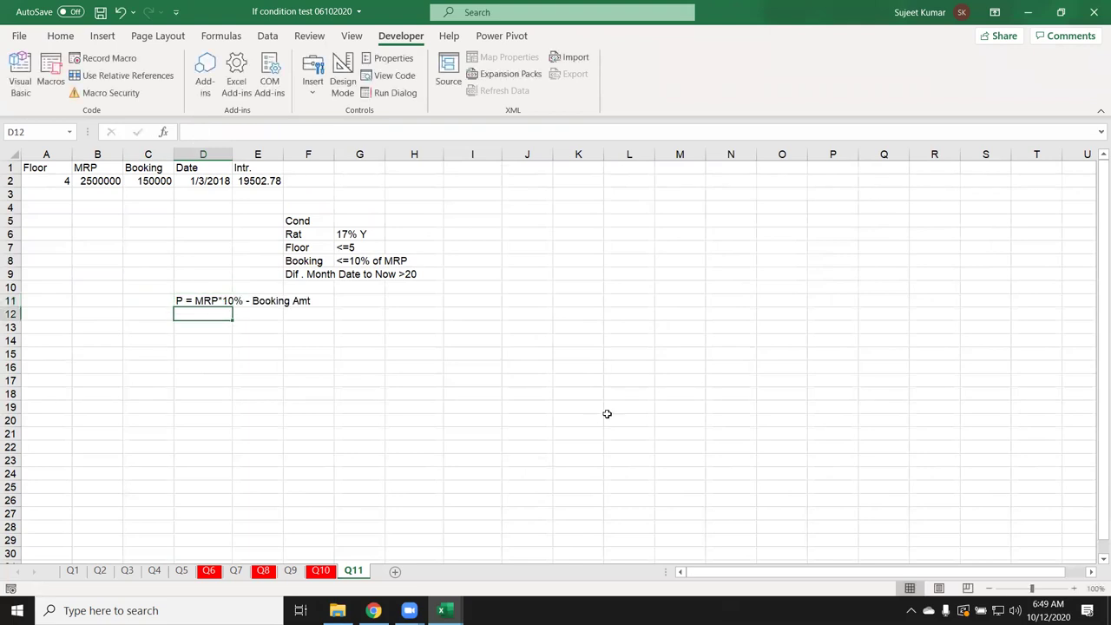
Write the rate line R= 17% Y in D12
{"action": "type", "text": "RAte"}
{"action": "key", "text": "Tab"}
{"action": "key", "text": "Left"}
{"action": "type", "text": "R= 17%"}
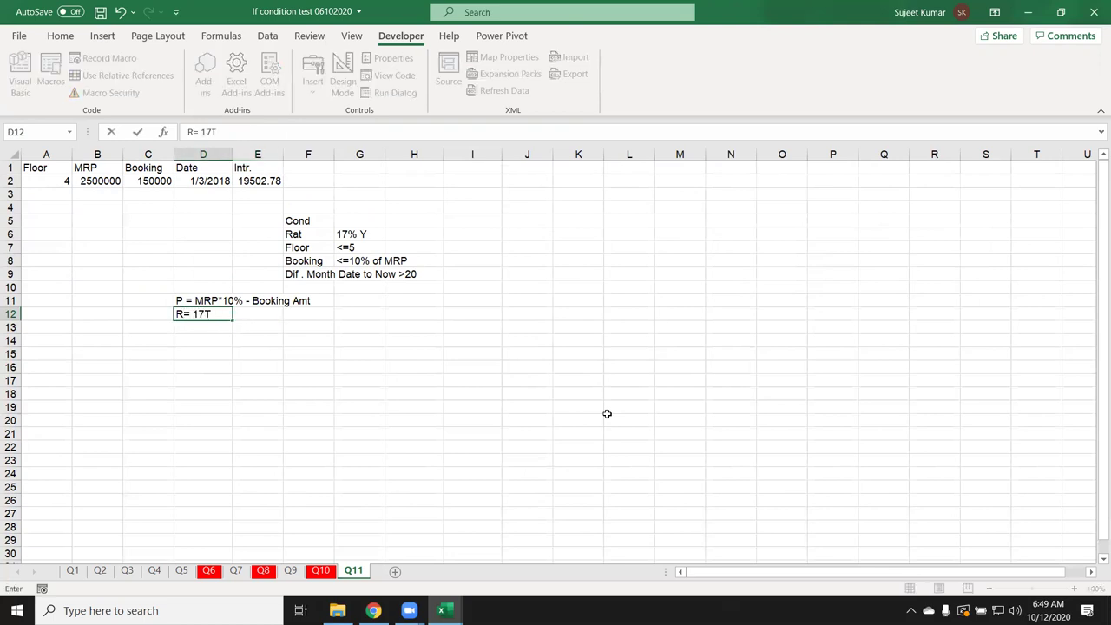
{"action": "key", "text": "BackSpace"}
{"action": "type", "text": "% Y"}
{"action": "key", "text": "Return"}
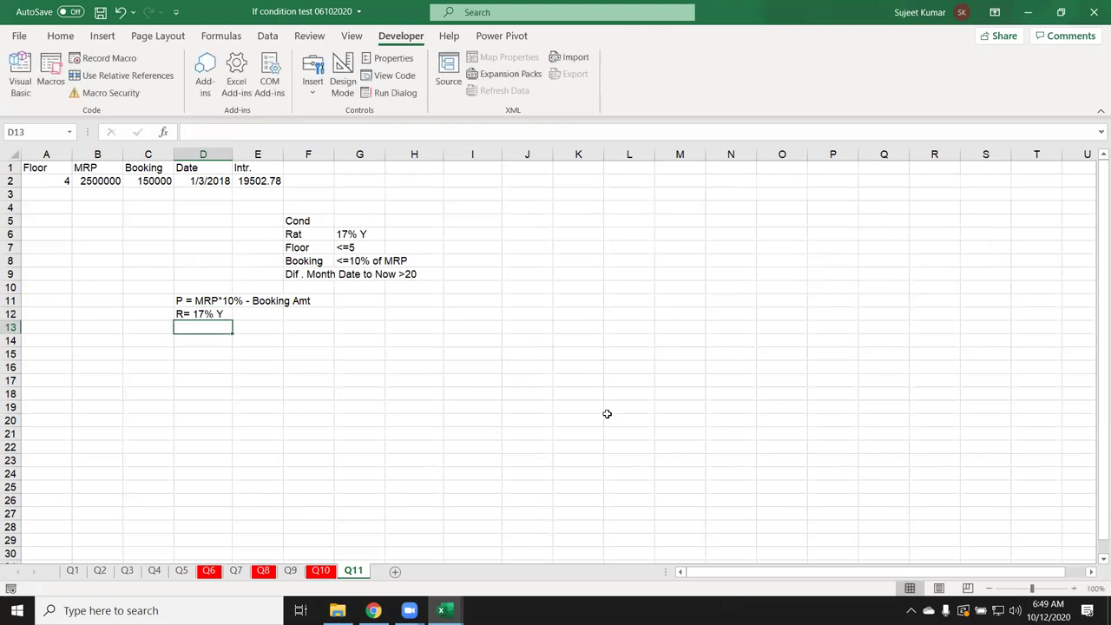
Write the time line T= (Today - Date) -20Month in D13
{"action": "type", "text": "T="}
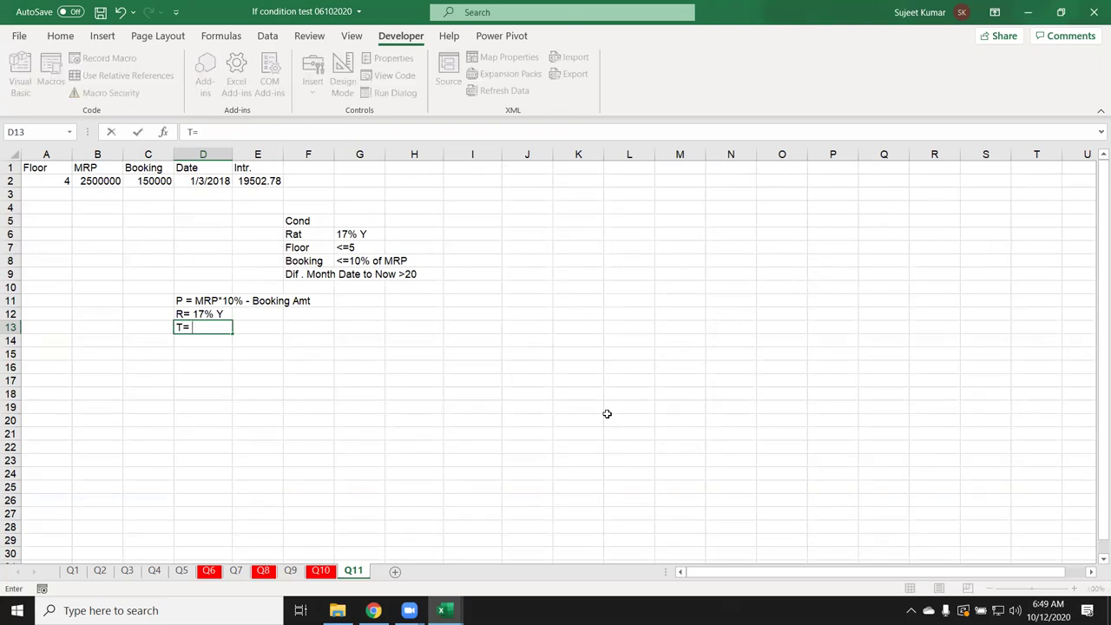
{"action": "type", "text": "Now"}
{"action": "key", "text": "BackSpace"}
{"action": "key", "text": "BackSpace"}
{"action": "key", "text": "BackSpace"}
{"action": "type", "text": "Today - Date"}
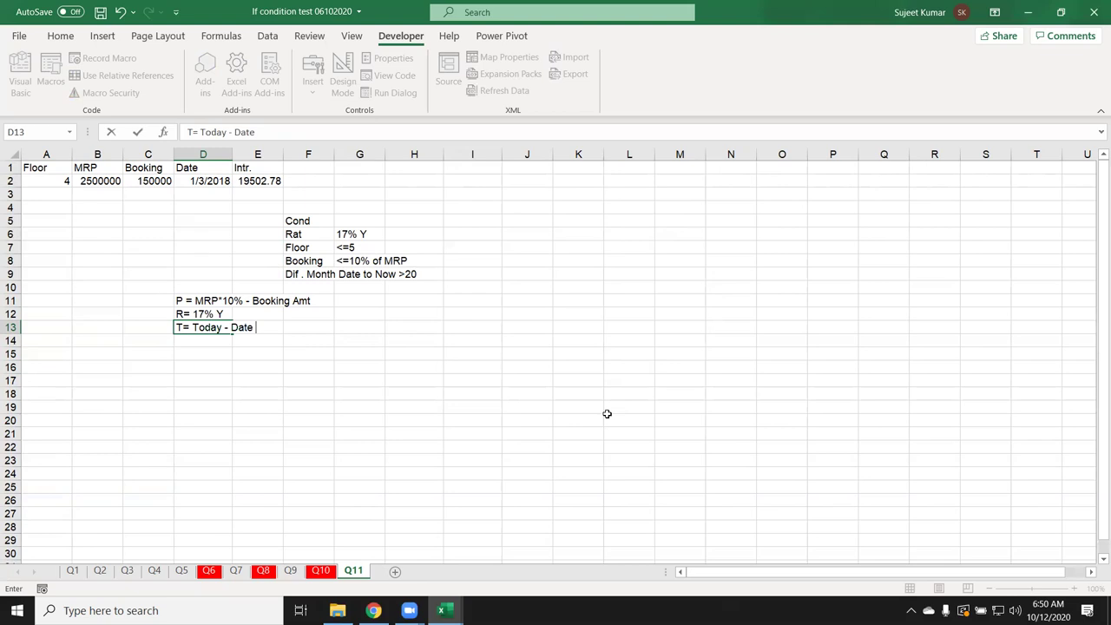
{"action": "type", "text": " -20Month"}
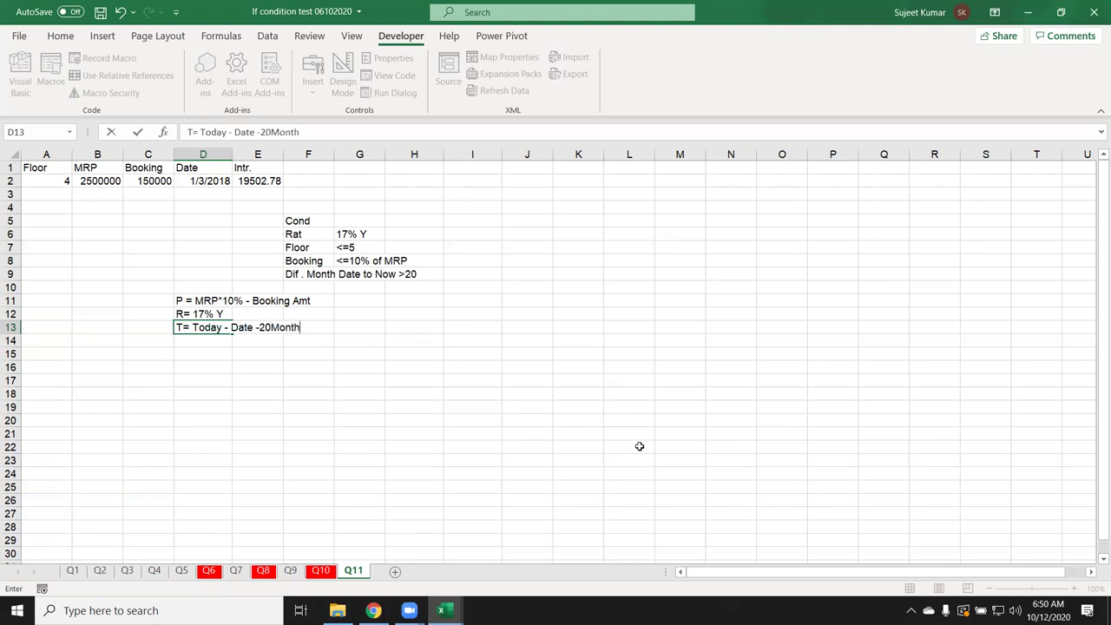
{"action": "left_click", "coordinate": [192, 327]}
{"action": "type", "text": "("}
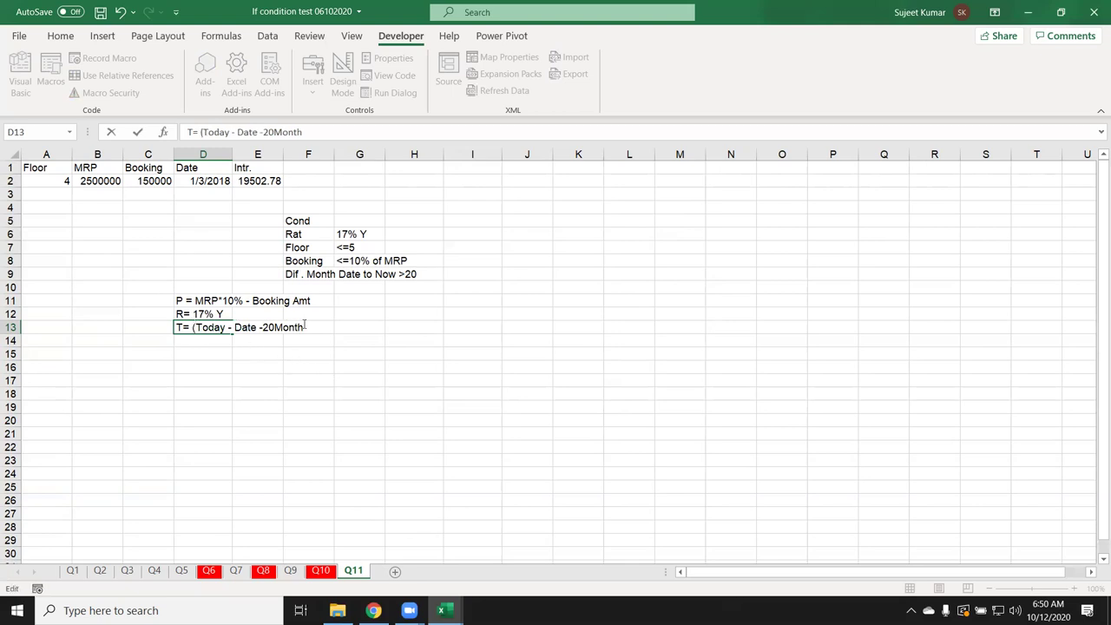
{"action": "left_click", "coordinate": [255, 327]}
{"action": "type", "text": ")"}
{"action": "left_click", "coordinate": [357, 364]}
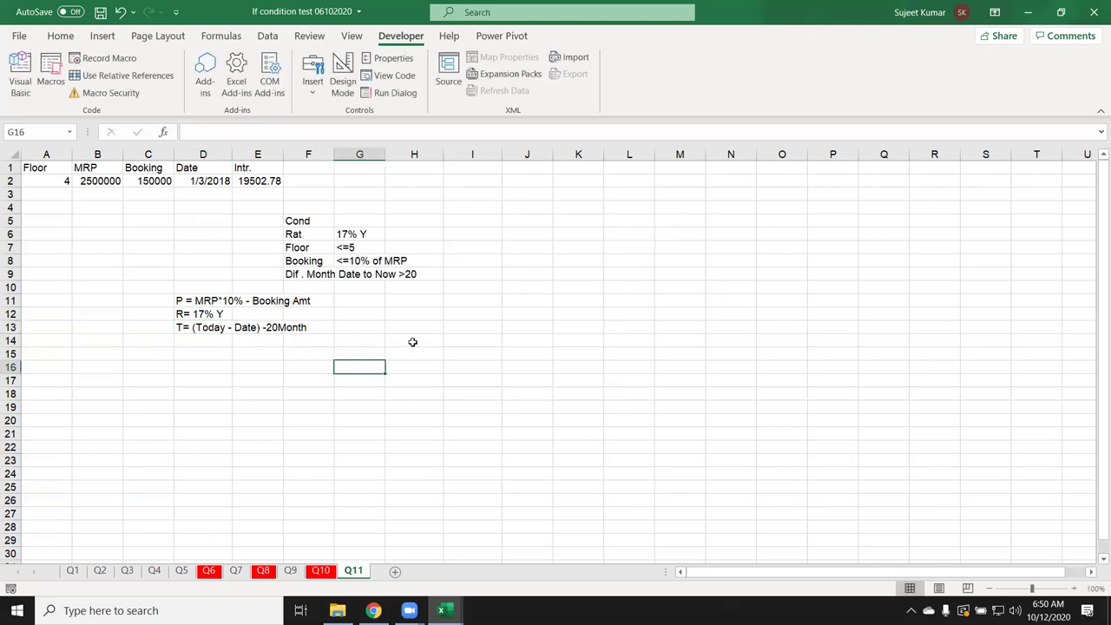
Walk through the Q11 conditions (17% Y rate, floor <=5, F8, F9) and the E2 interest formula
{"action": "left_click", "coordinate": [317, 242]}
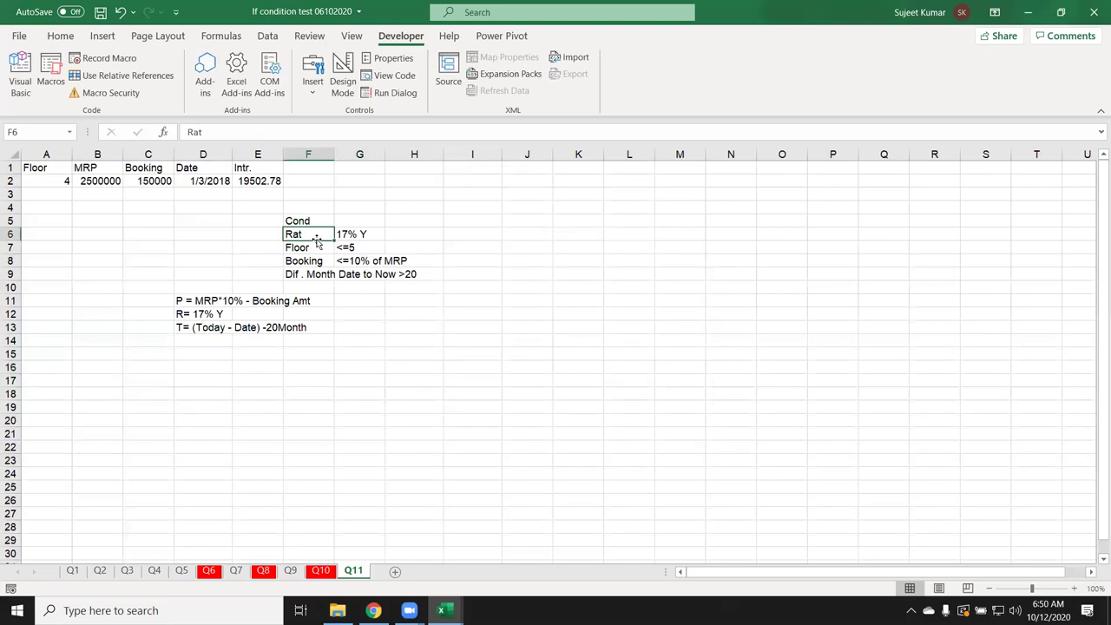
{"action": "left_click", "coordinate": [346, 235]}
{"action": "left_click", "coordinate": [345, 247]}
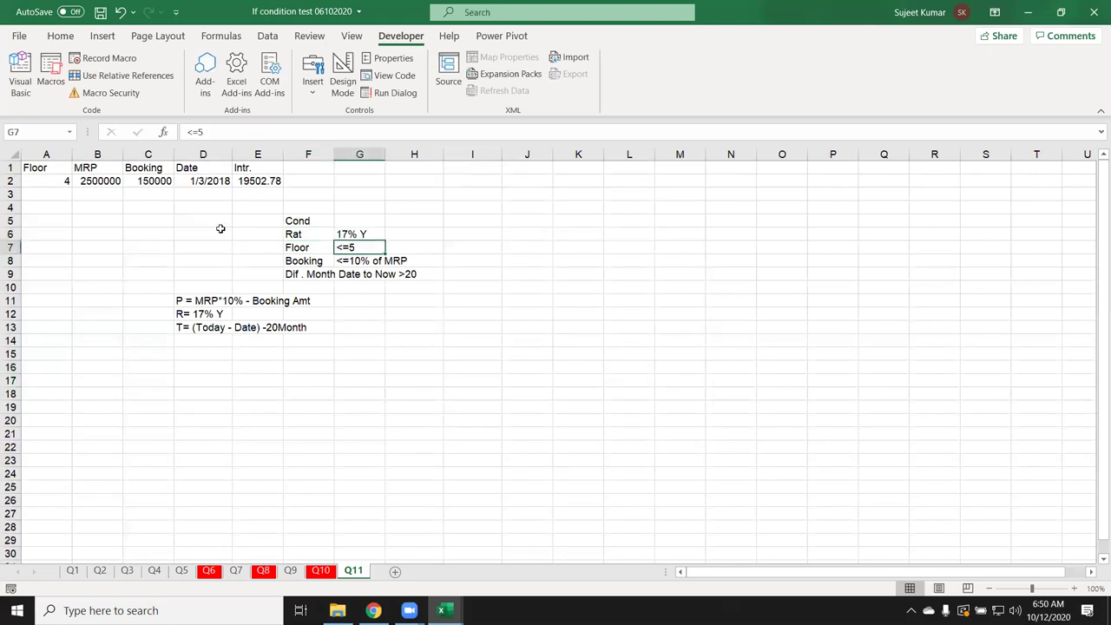
{"action": "left_click", "coordinate": [319, 260]}
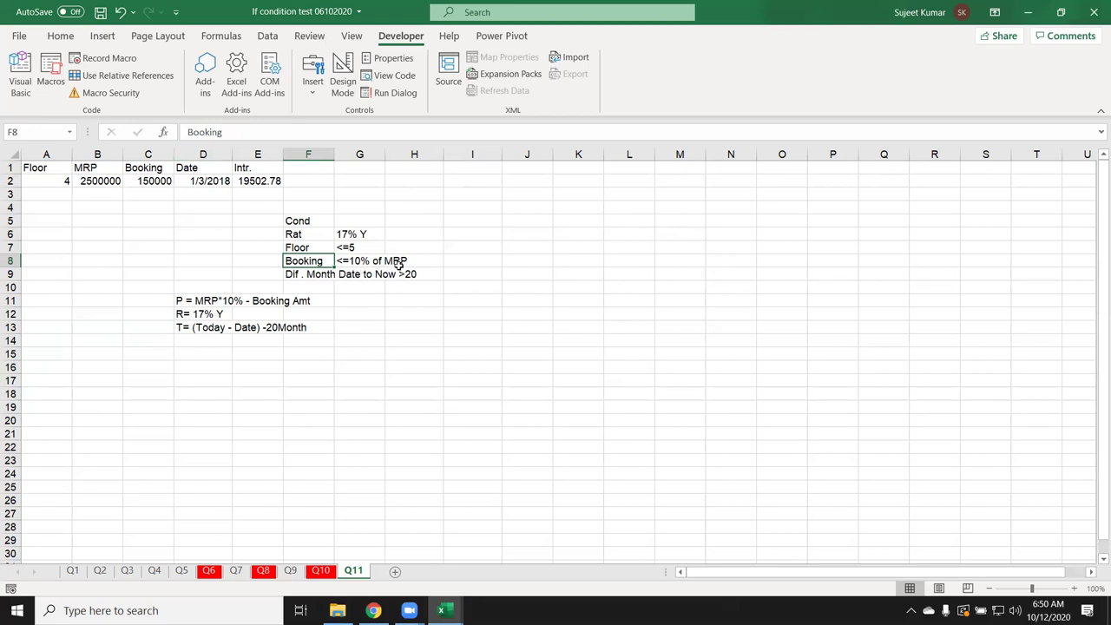
{"action": "left_click", "coordinate": [380, 301]}
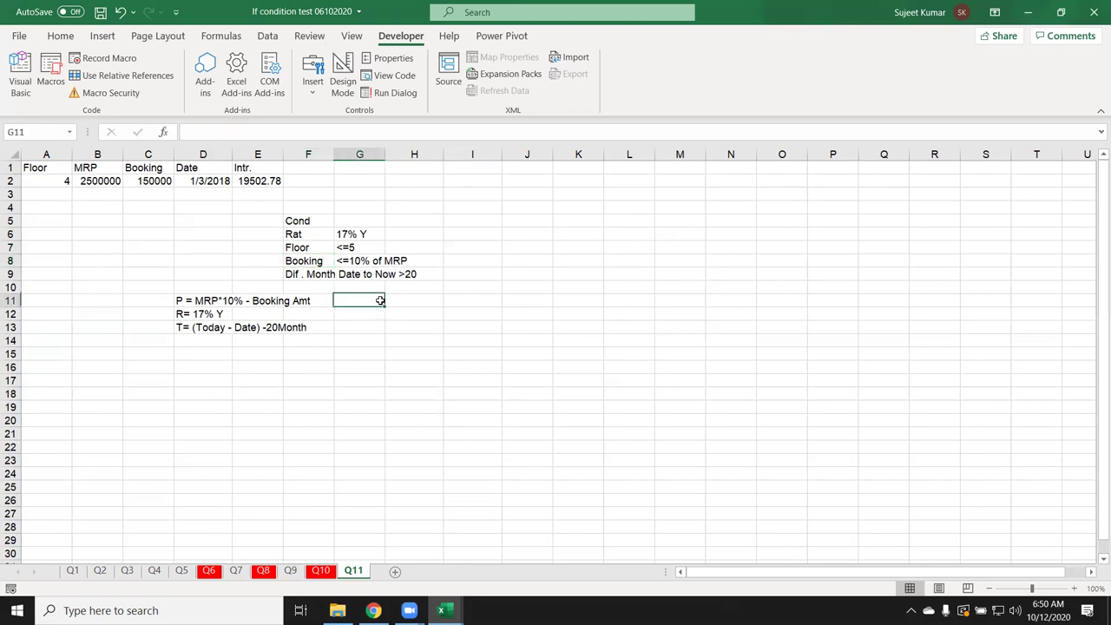
{"action": "left_click", "coordinate": [321, 274]}
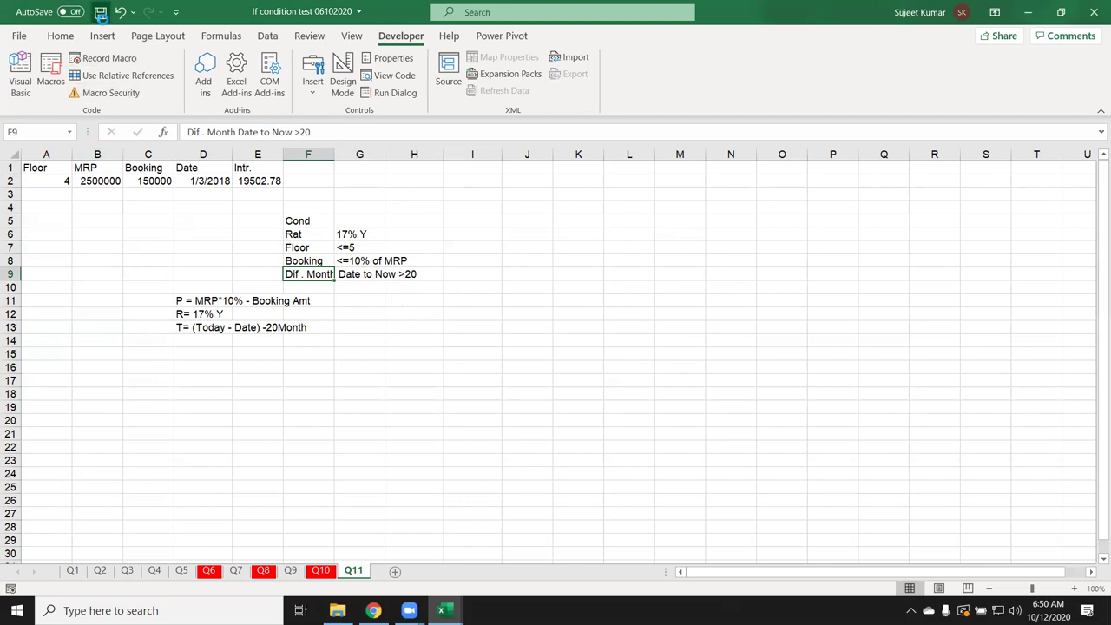
{"action": "left_click", "coordinate": [254, 178]}
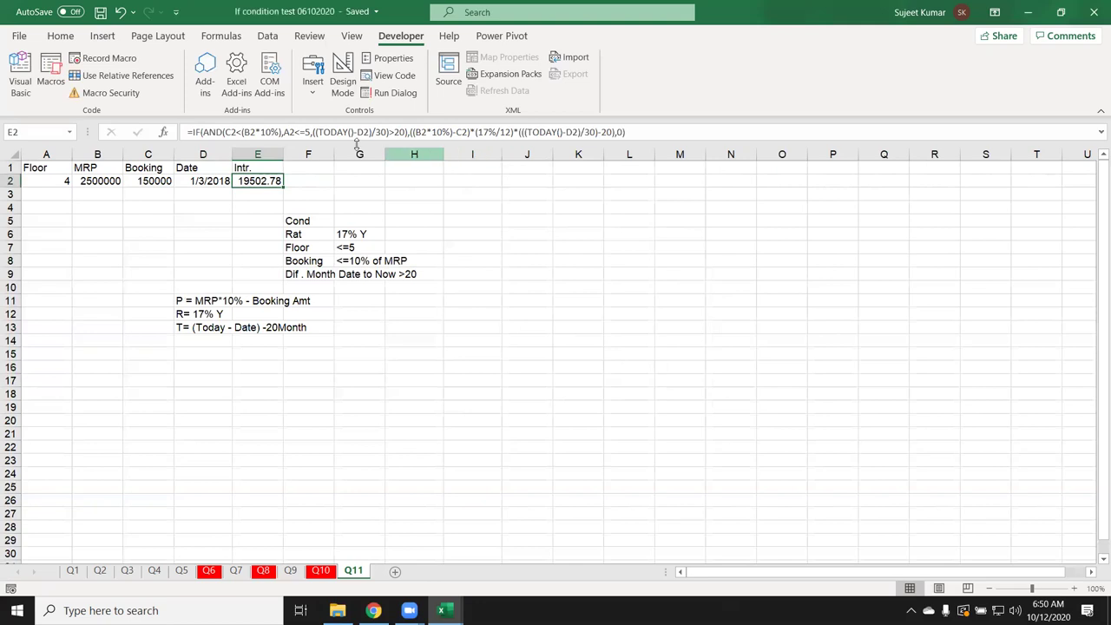
{"action": "left_click", "coordinate": [365, 420]}
Close the workbook and start a new Gmail message in Chrome
{"action": "left_click", "coordinate": [1094, 13]}
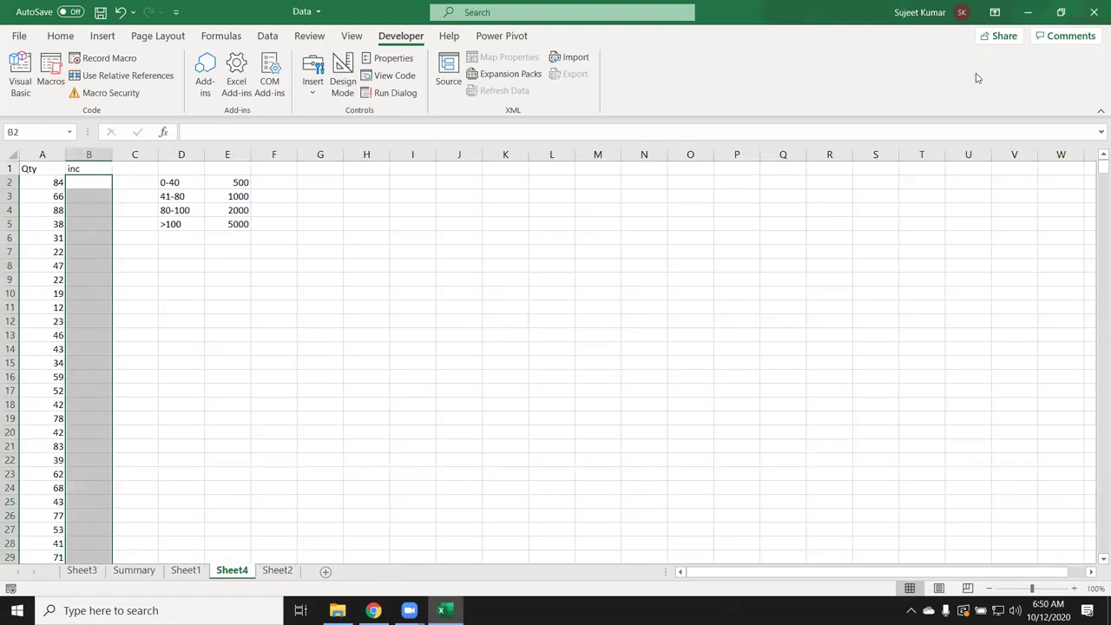
{"action": "left_click", "coordinate": [374, 610]}
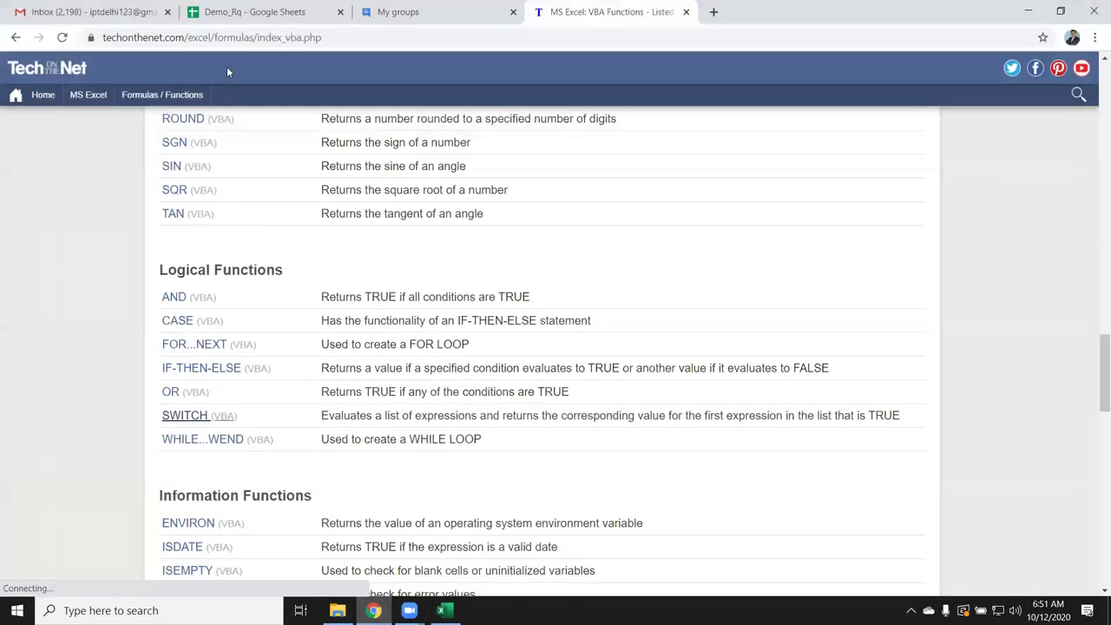
{"action": "left_click", "coordinate": [178, 11]}
{"action": "left_click", "coordinate": [71, 129]}
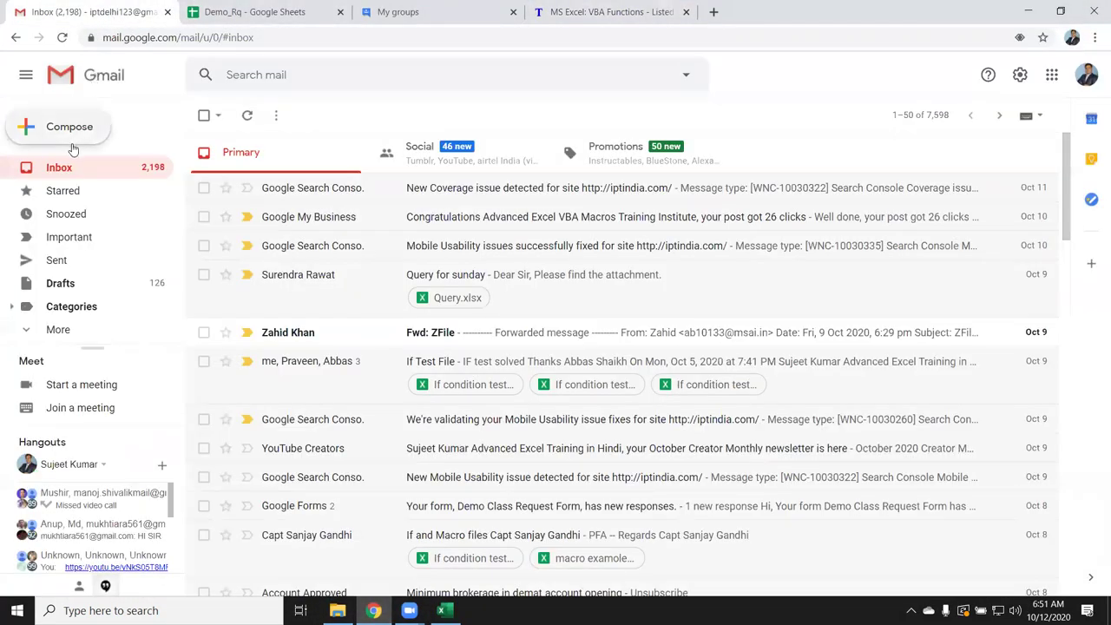
Address the message to two contacts picked from the To suggestions
{"action": "type", "text": "vi"}
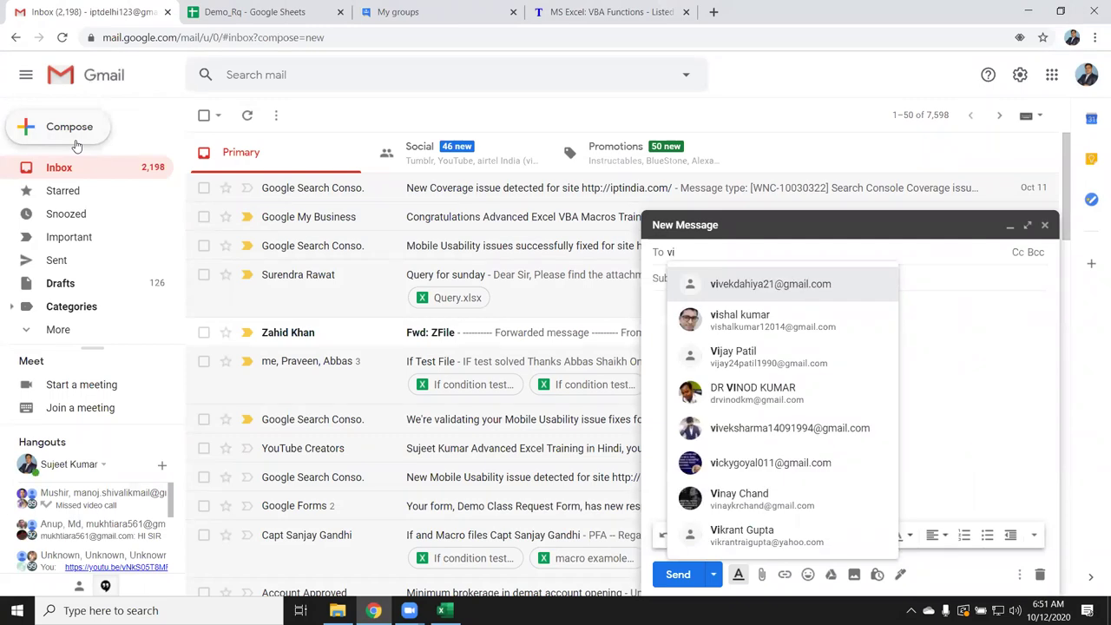
{"action": "type", "text": "j"}
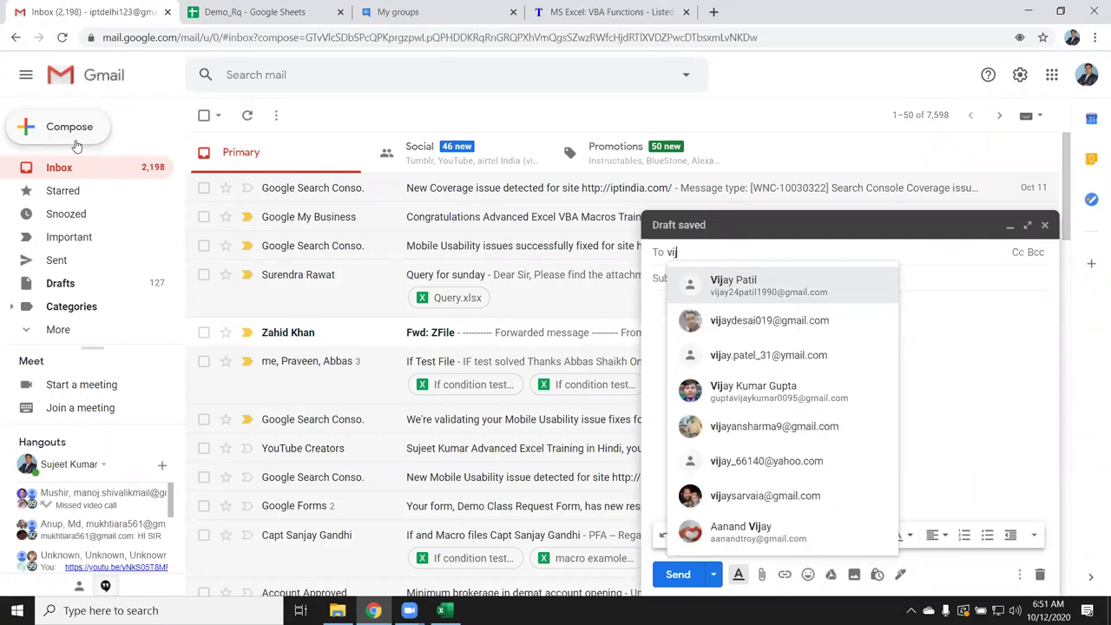
{"action": "key", "text": "BackSpace"}
{"action": "key", "text": "BackSpace"}
{"action": "type", "text": "k"}
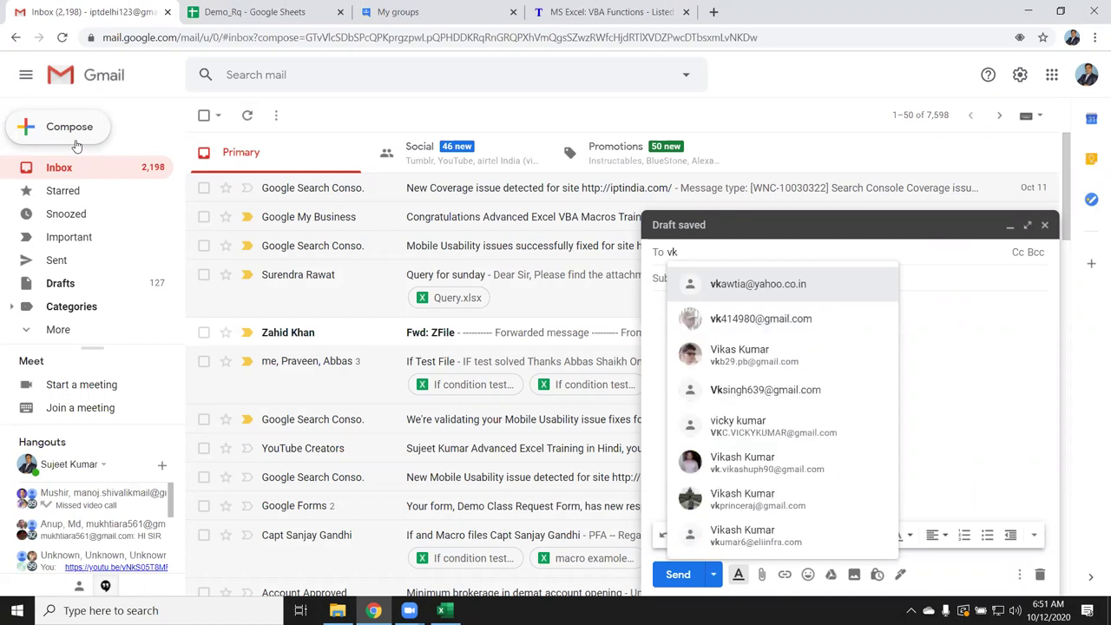
{"action": "left_click", "coordinate": [770, 299]}
{"action": "type", "text": "ne"}
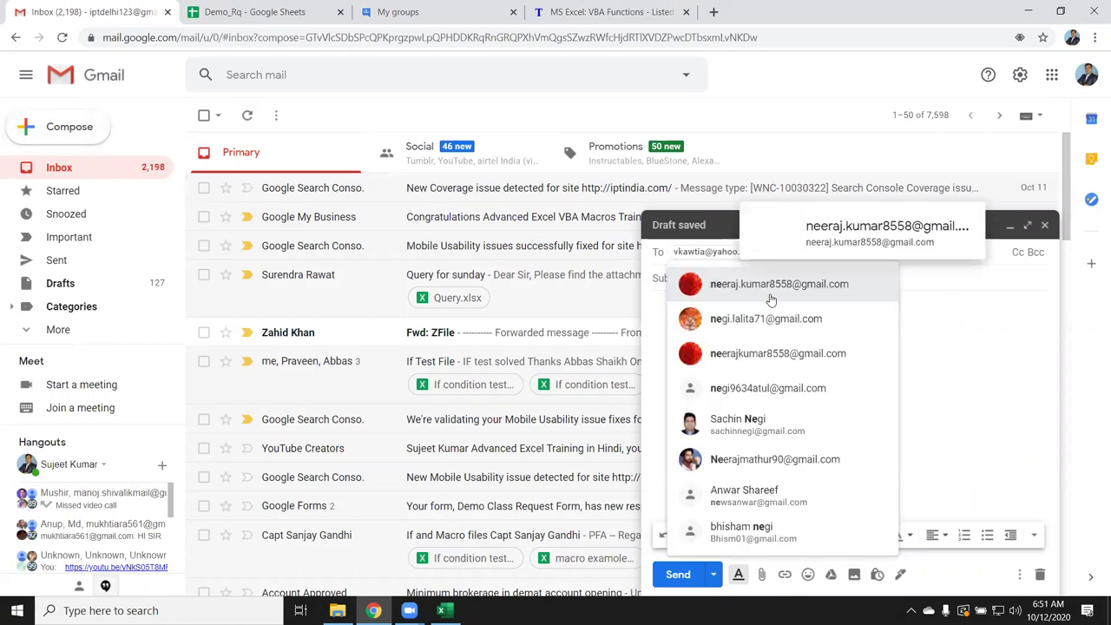
{"action": "key", "text": "BackSpace"}
{"action": "type", "text": "i"}
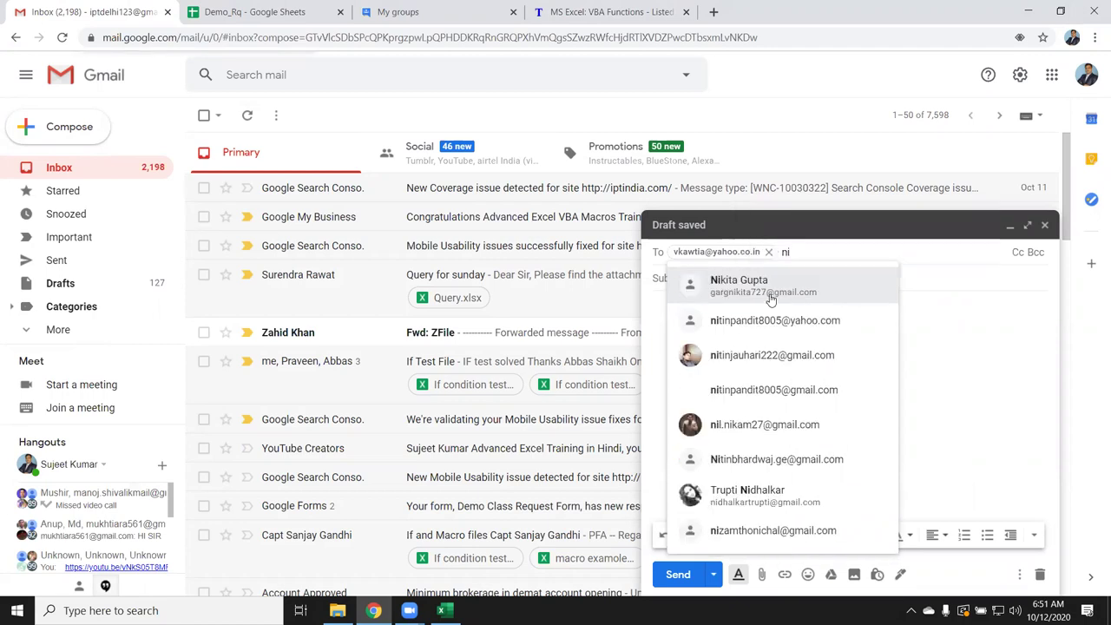
{"action": "left_click", "coordinate": [770, 298]}
Enter the subject File IF and open the attachment file picker
{"action": "left_click", "coordinate": [762, 273]}
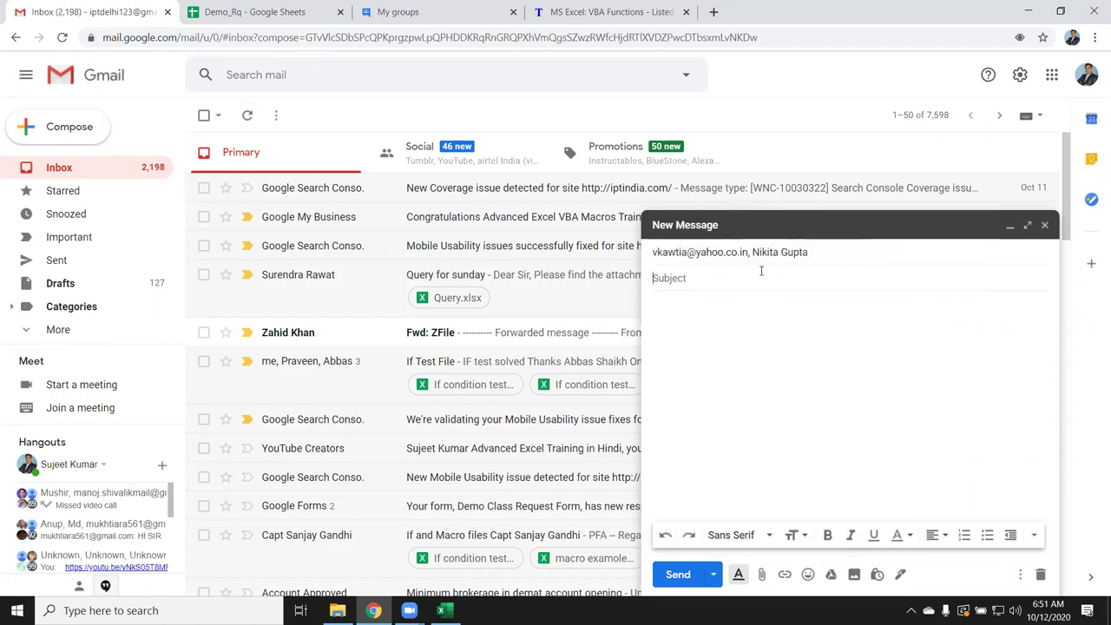
{"action": "type", "text": "File IF"}
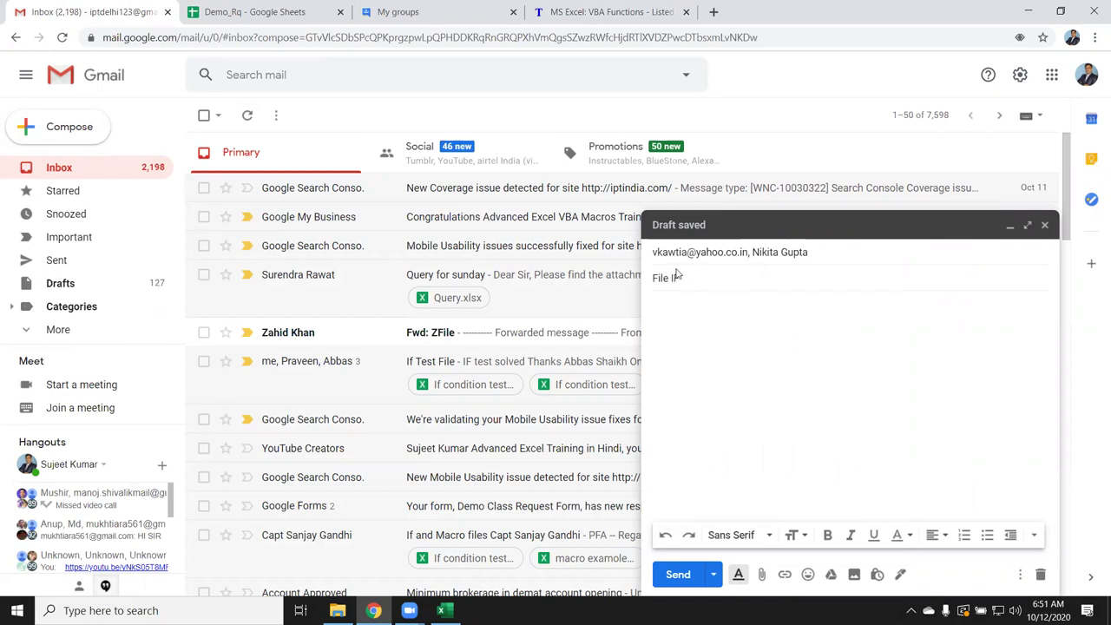
{"action": "left_click", "coordinate": [762, 574]}
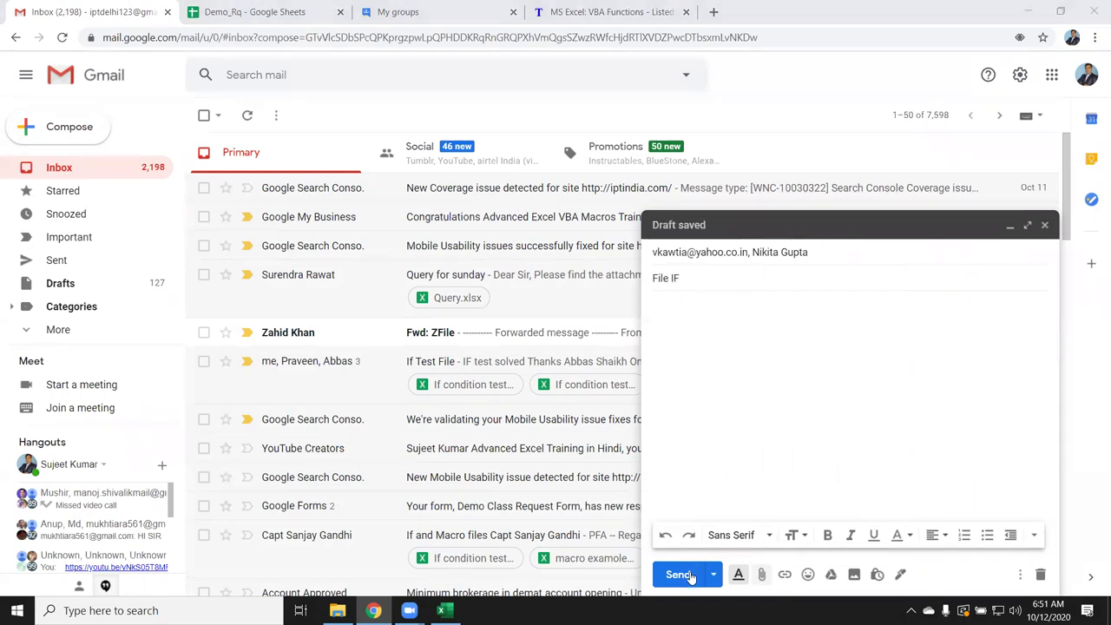
Attach If condition test 06102020.xlsm from the Downloads folder
{"action": "left_click", "coordinate": [70, 158]}
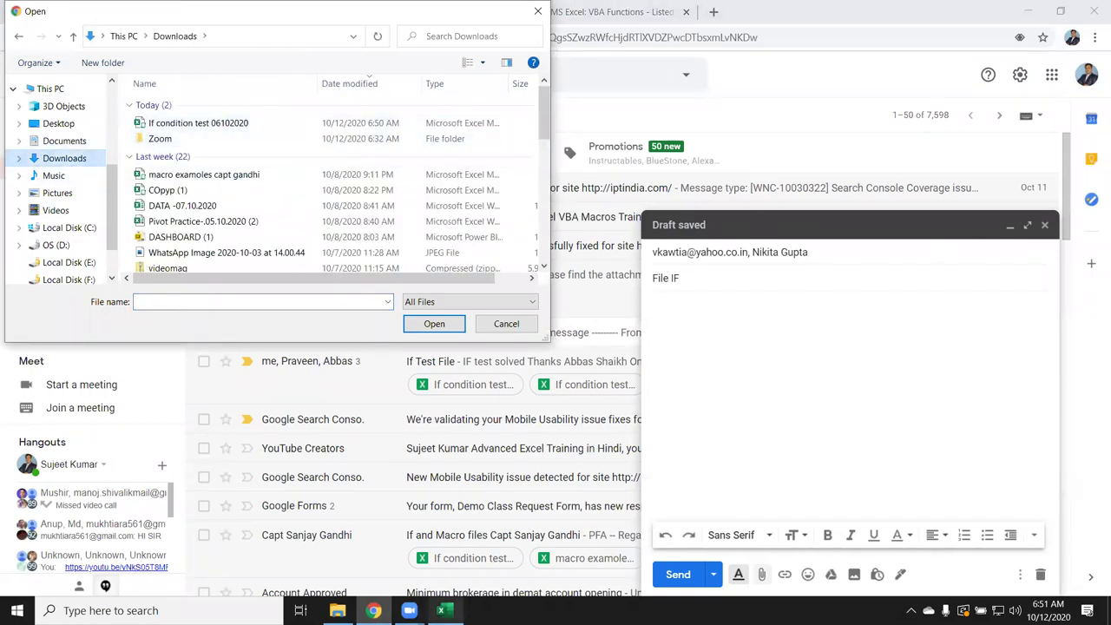
{"action": "left_click", "coordinate": [442, 610]}
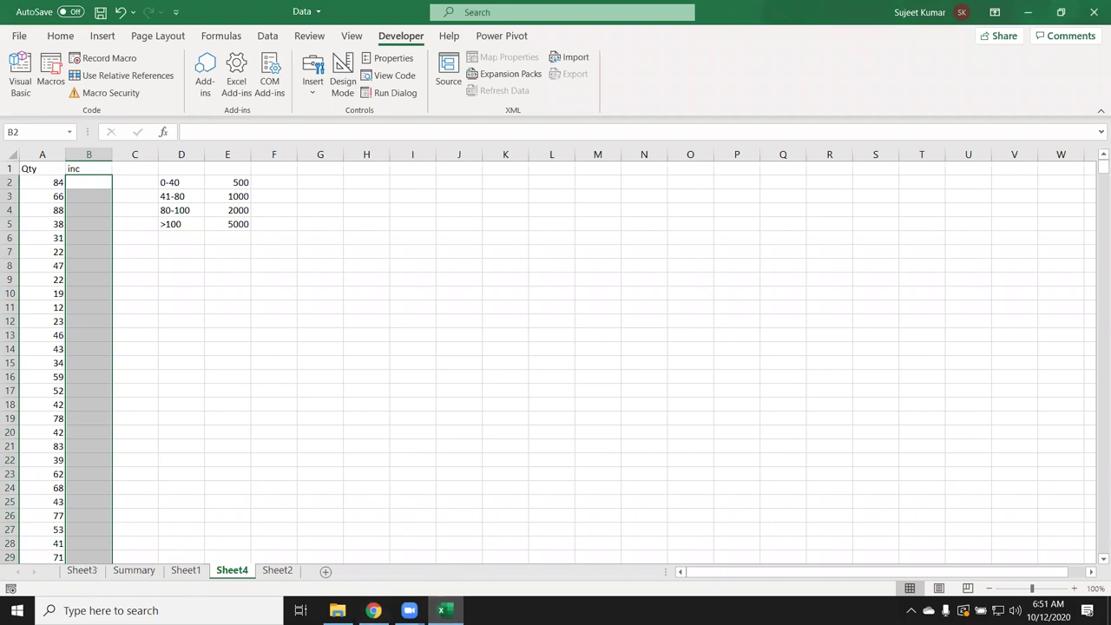
{"action": "left_click", "coordinate": [374, 611]}
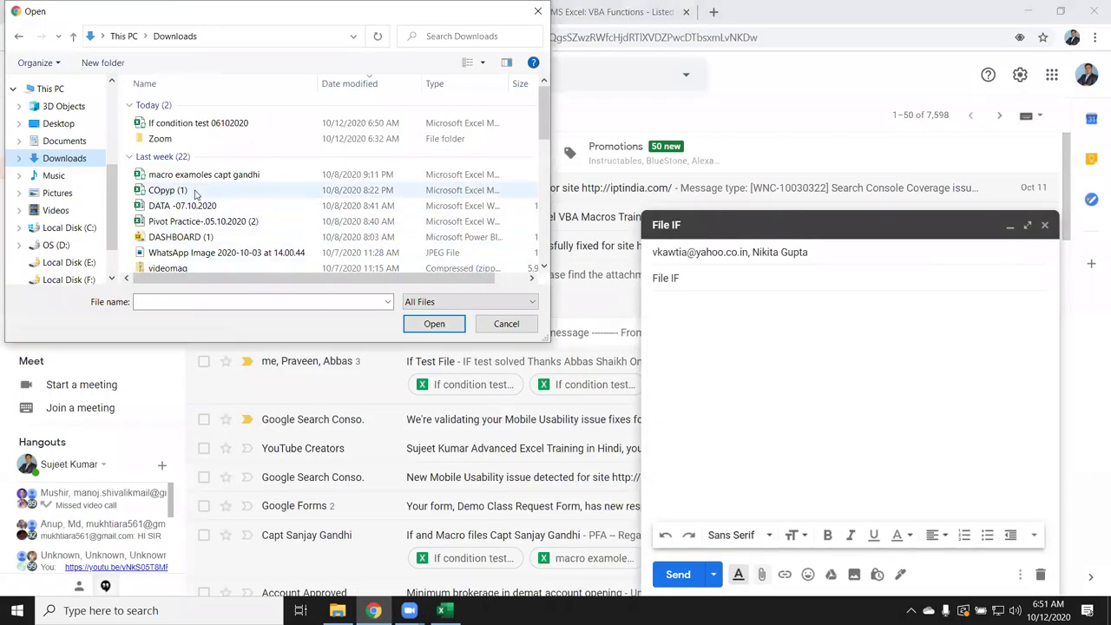
{"action": "double_click", "coordinate": [198, 123]}
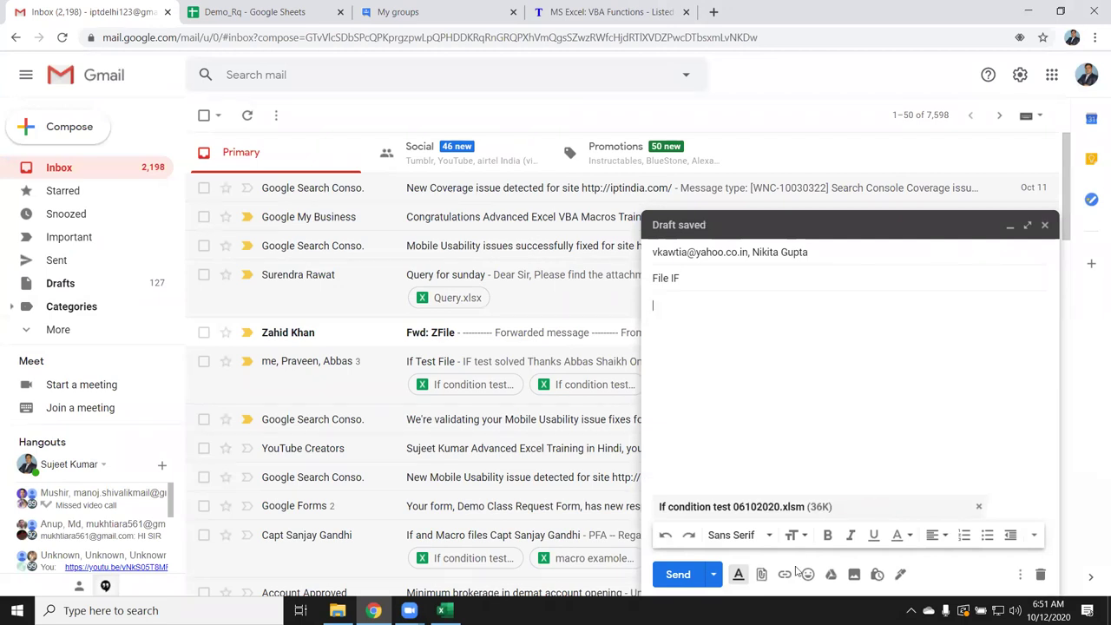
Send the File IF e-mail, dismiss the sent notice, and show the desktop
{"action": "key", "text": "ctrl+Return"}
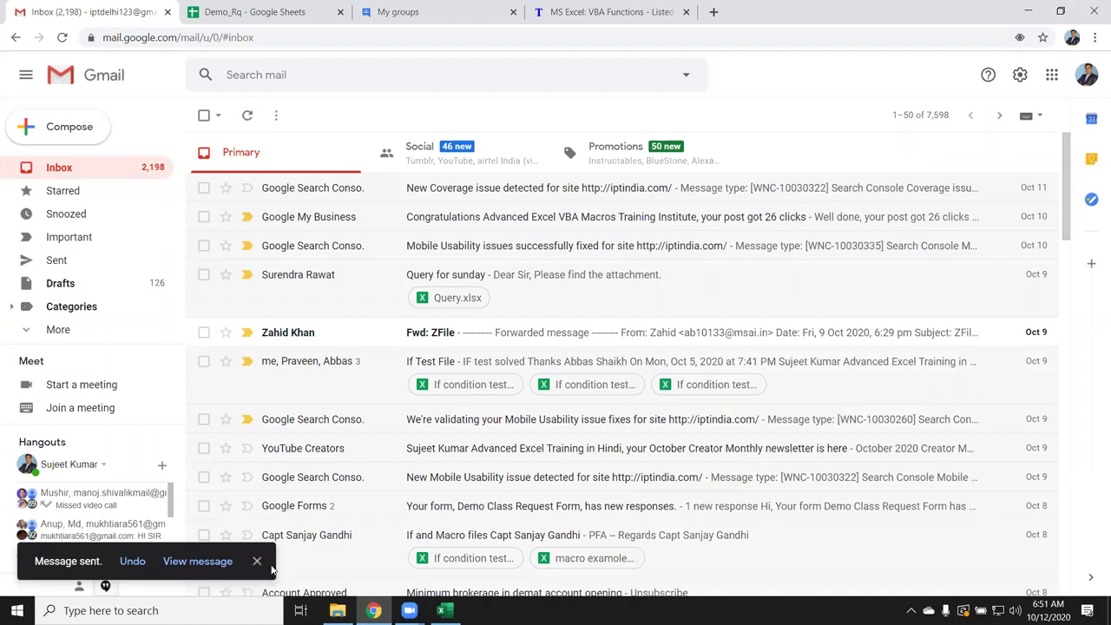
{"action": "left_click", "coordinate": [257, 560]}
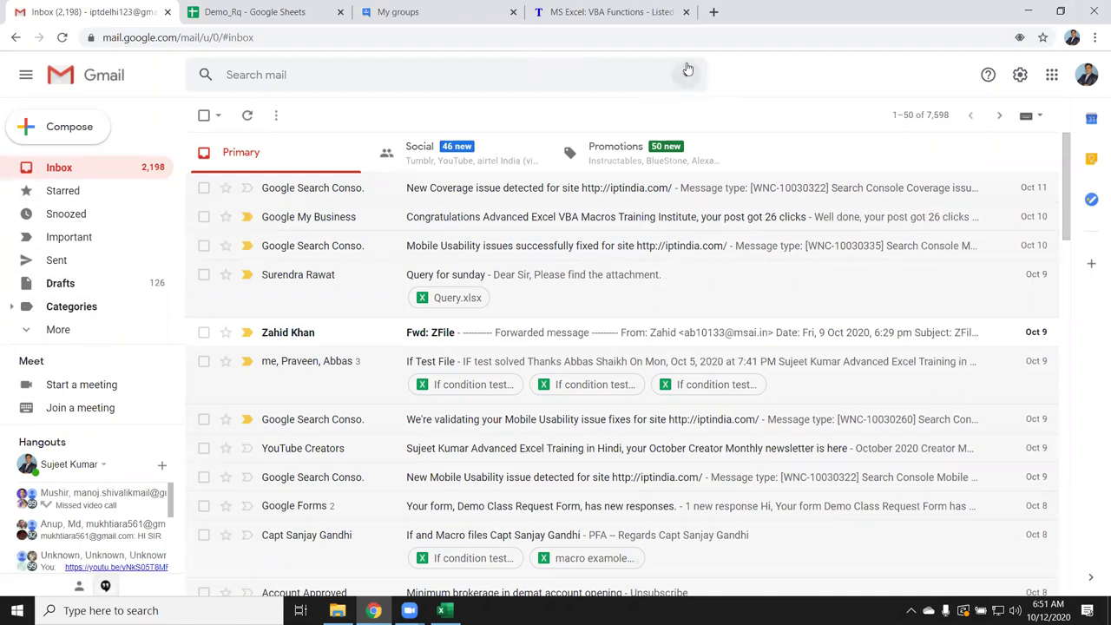
{"action": "key", "text": "super+d"}
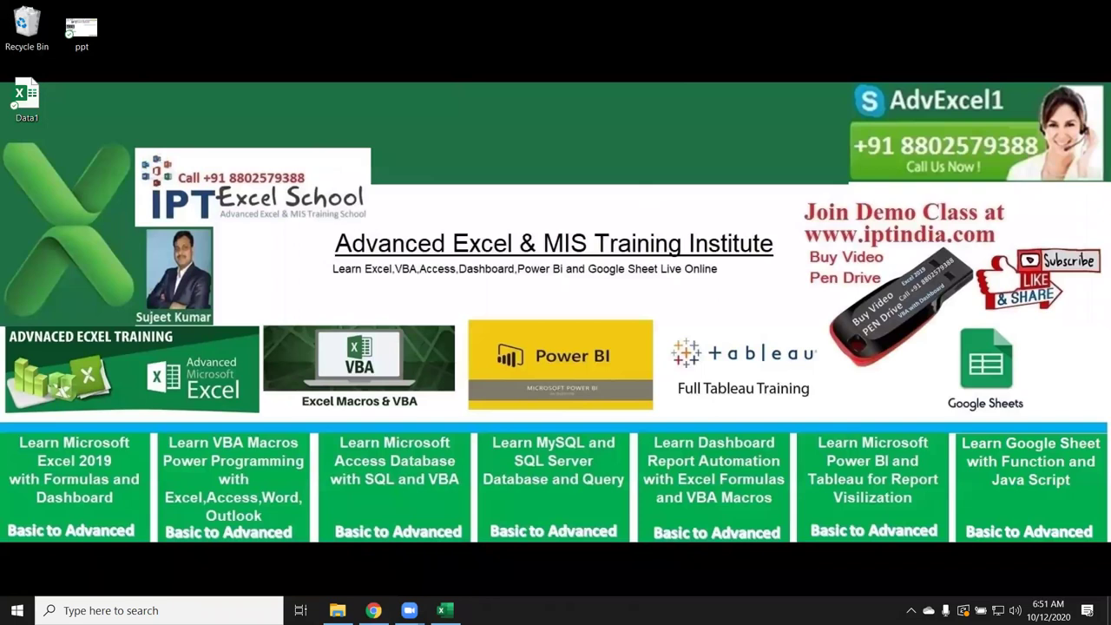